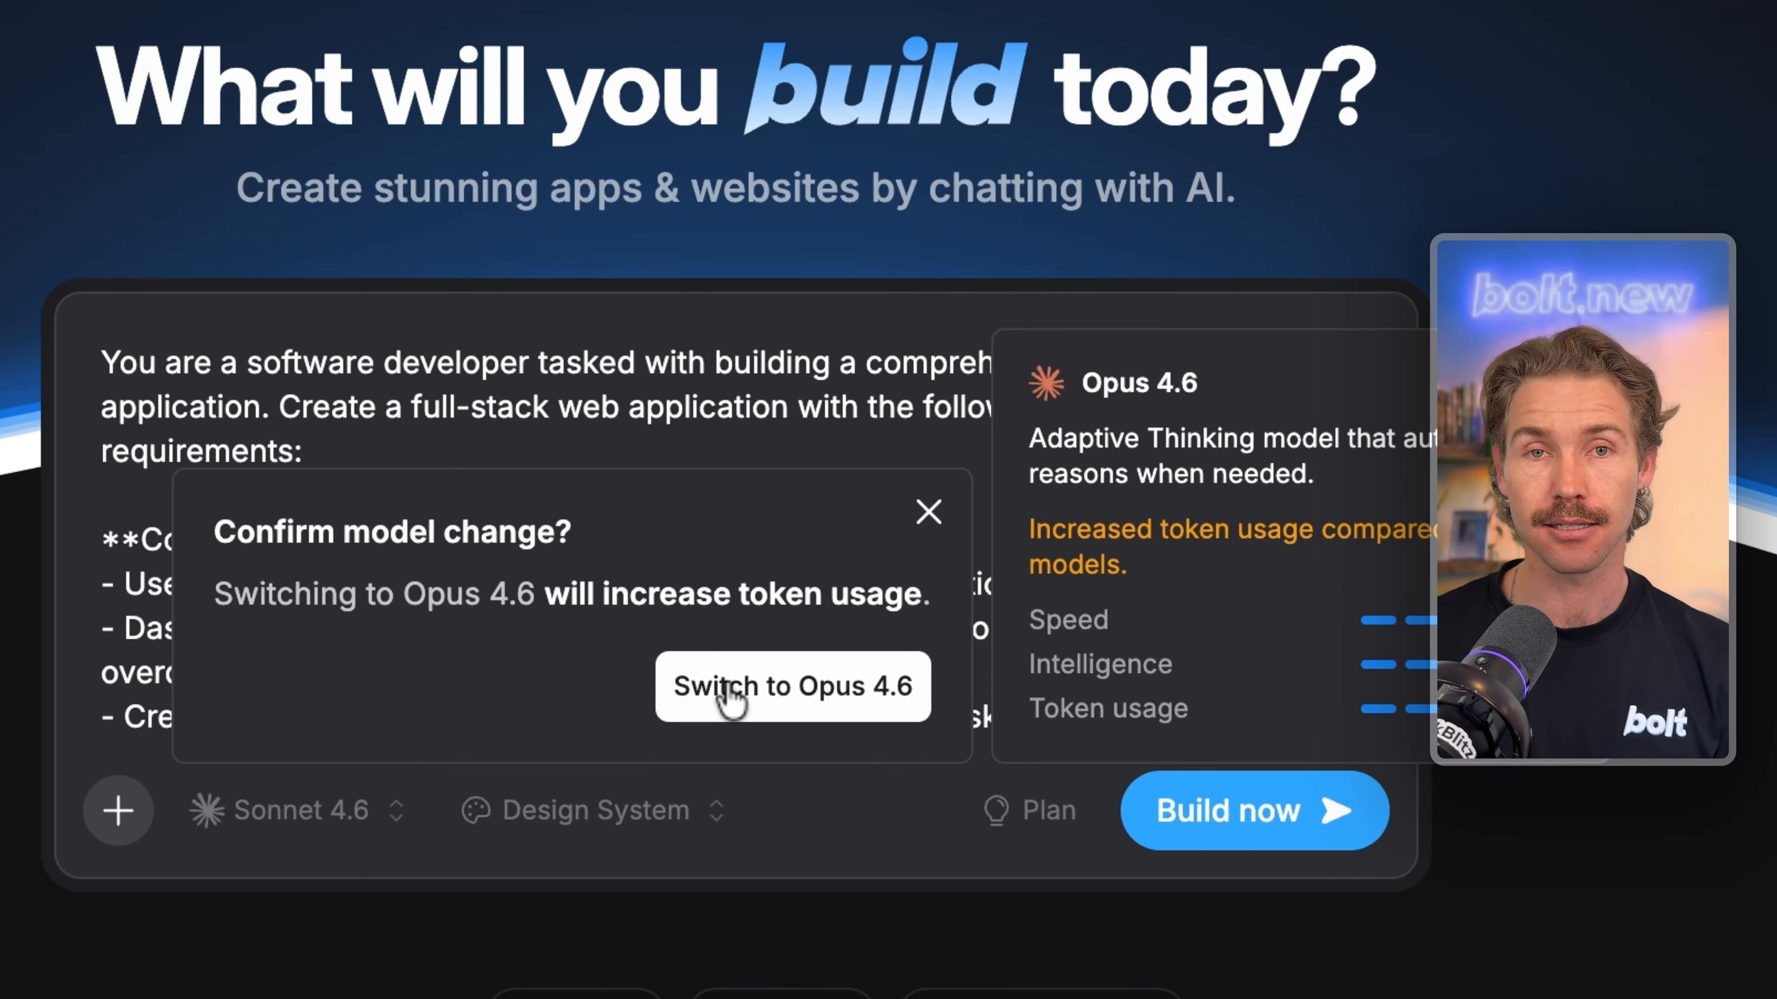
- Switch the AI model to Opus 4.6 and choose the Shadcn design system for the task tracker project
click(724, 686)
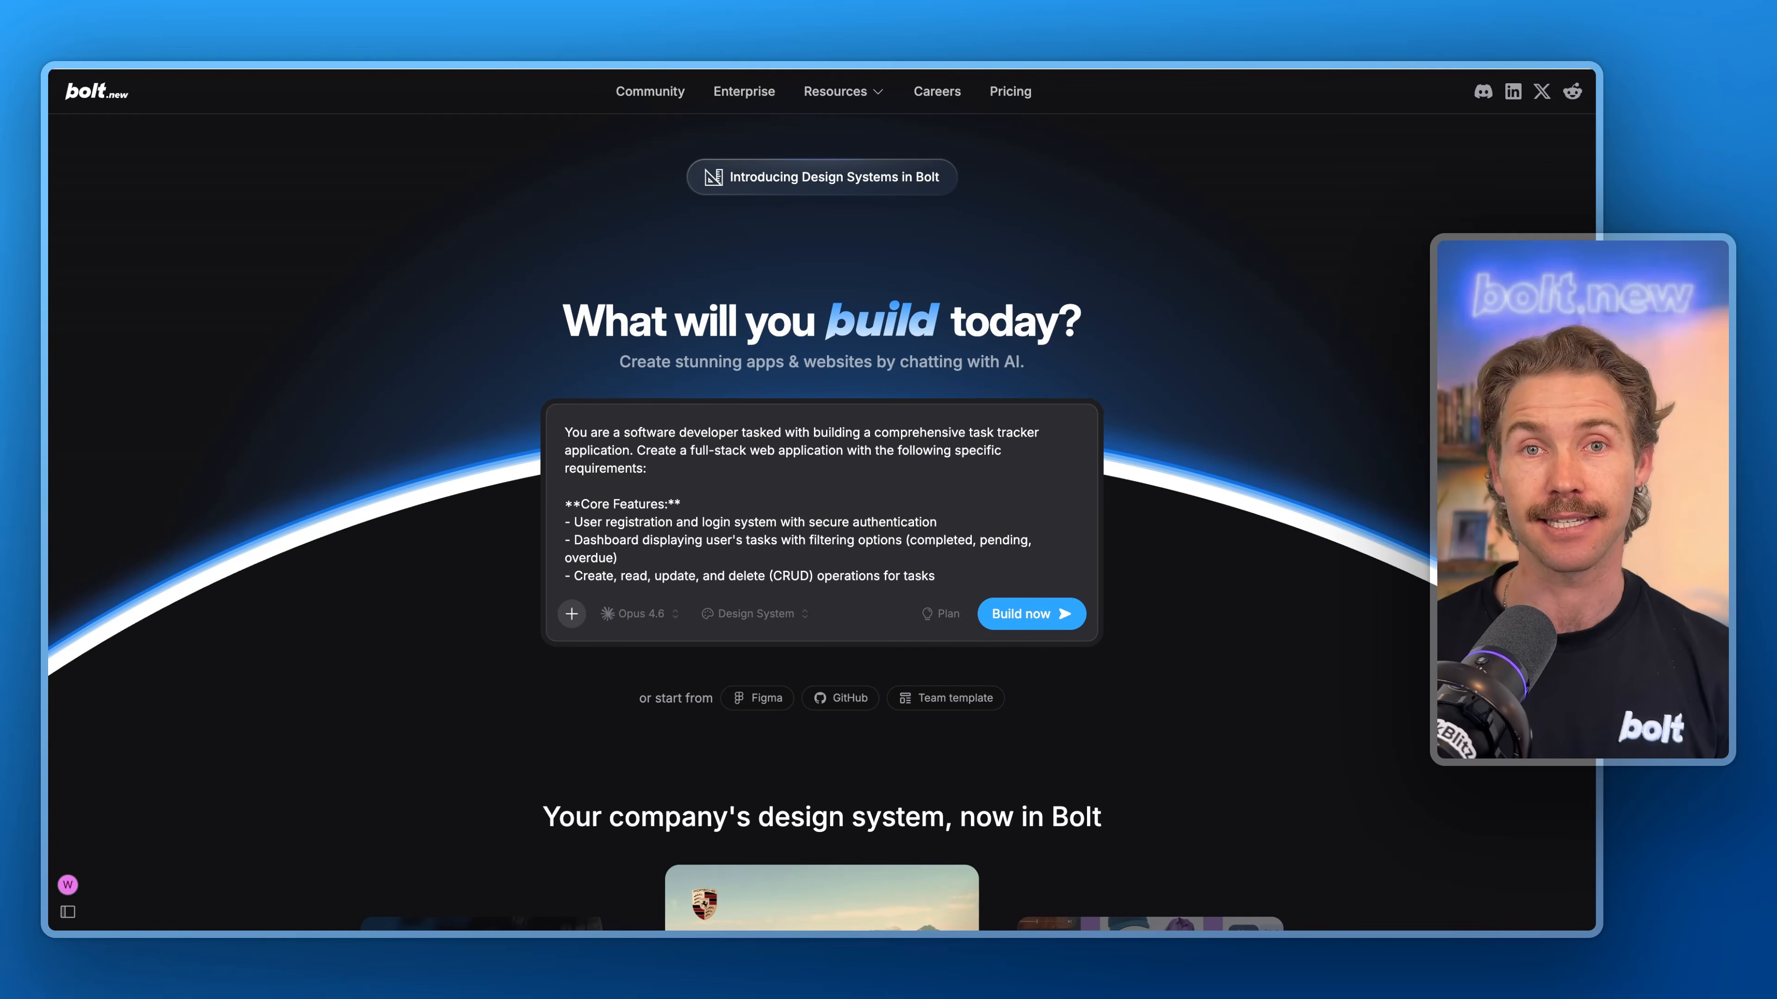
click(756, 614)
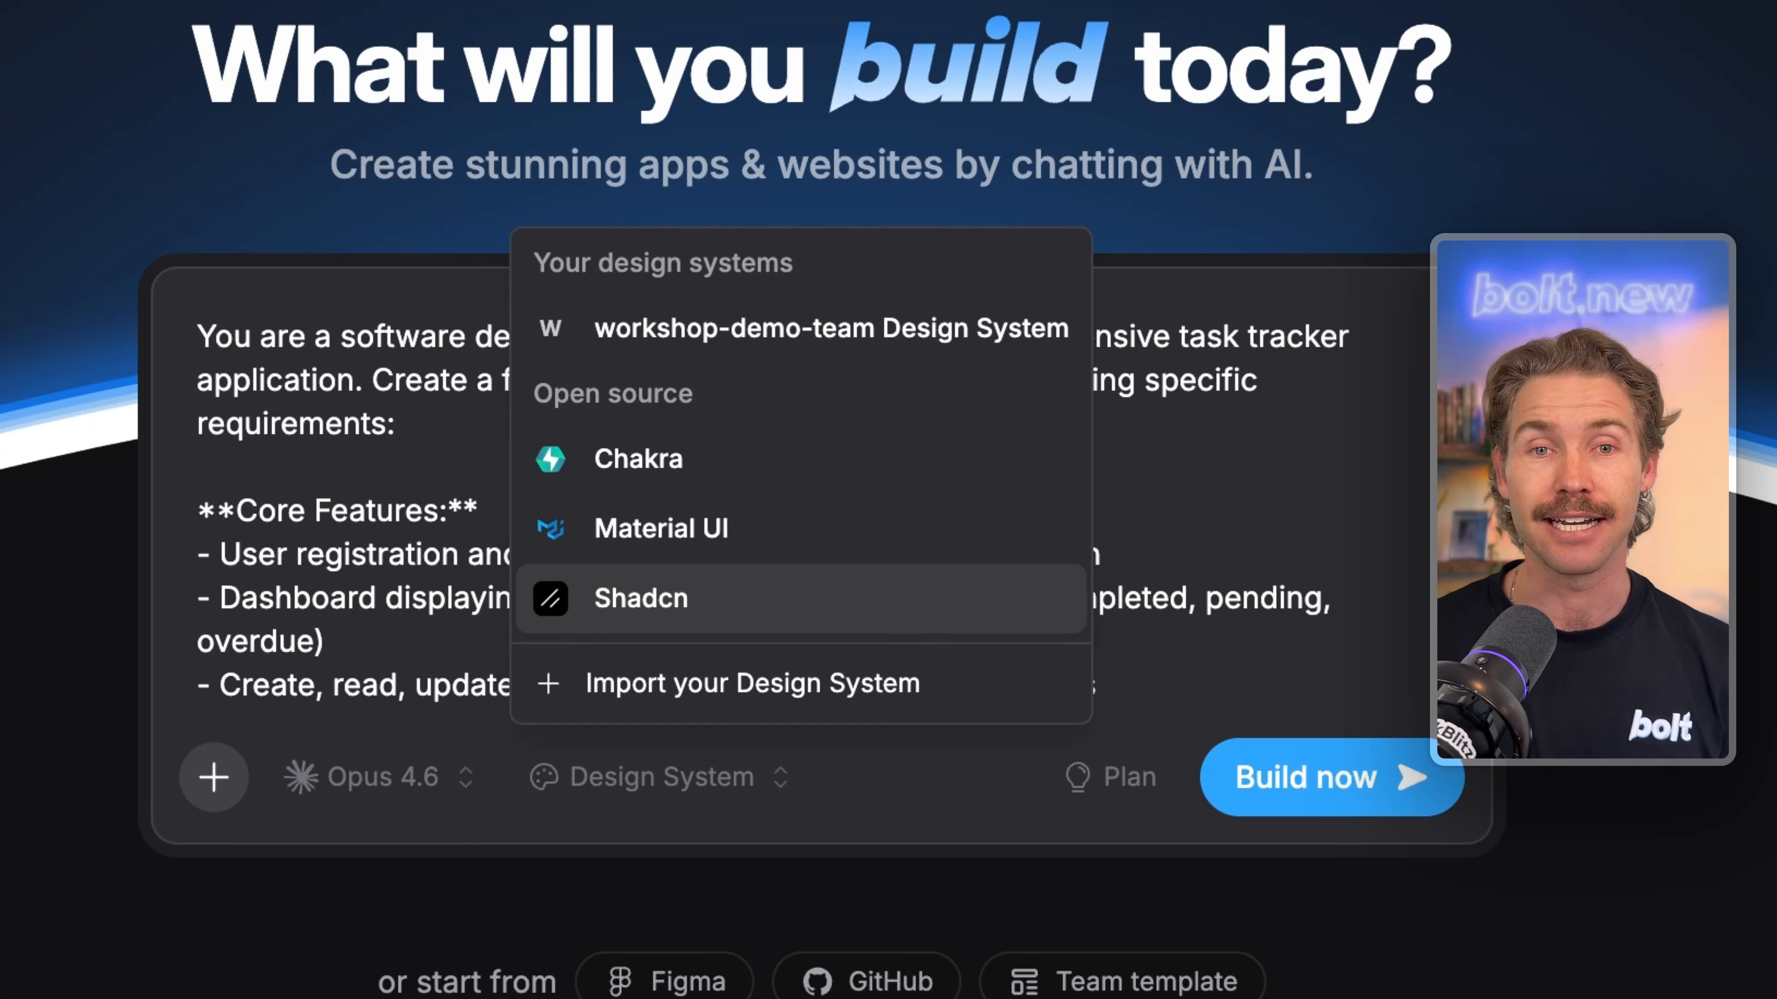
click(641, 599)
- Turn on Plan mode and submit the full-stack task tracker prompt
click(1101, 778)
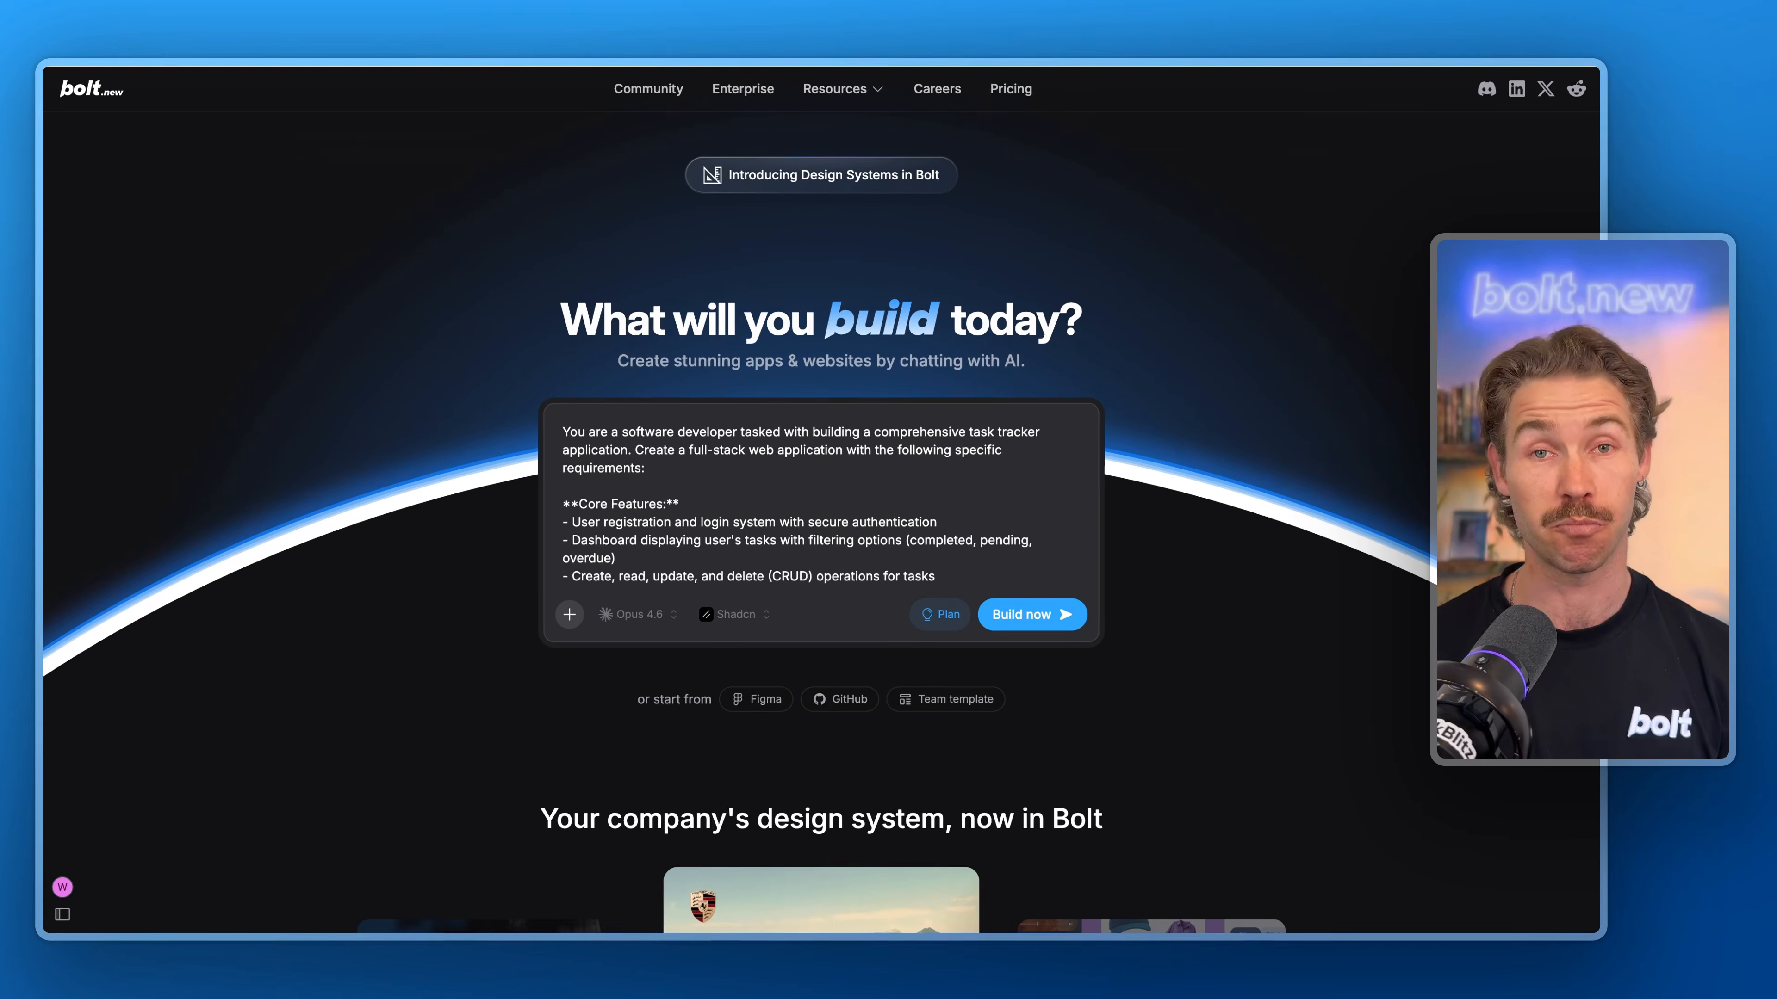
scroll(835, 534, down, 15)
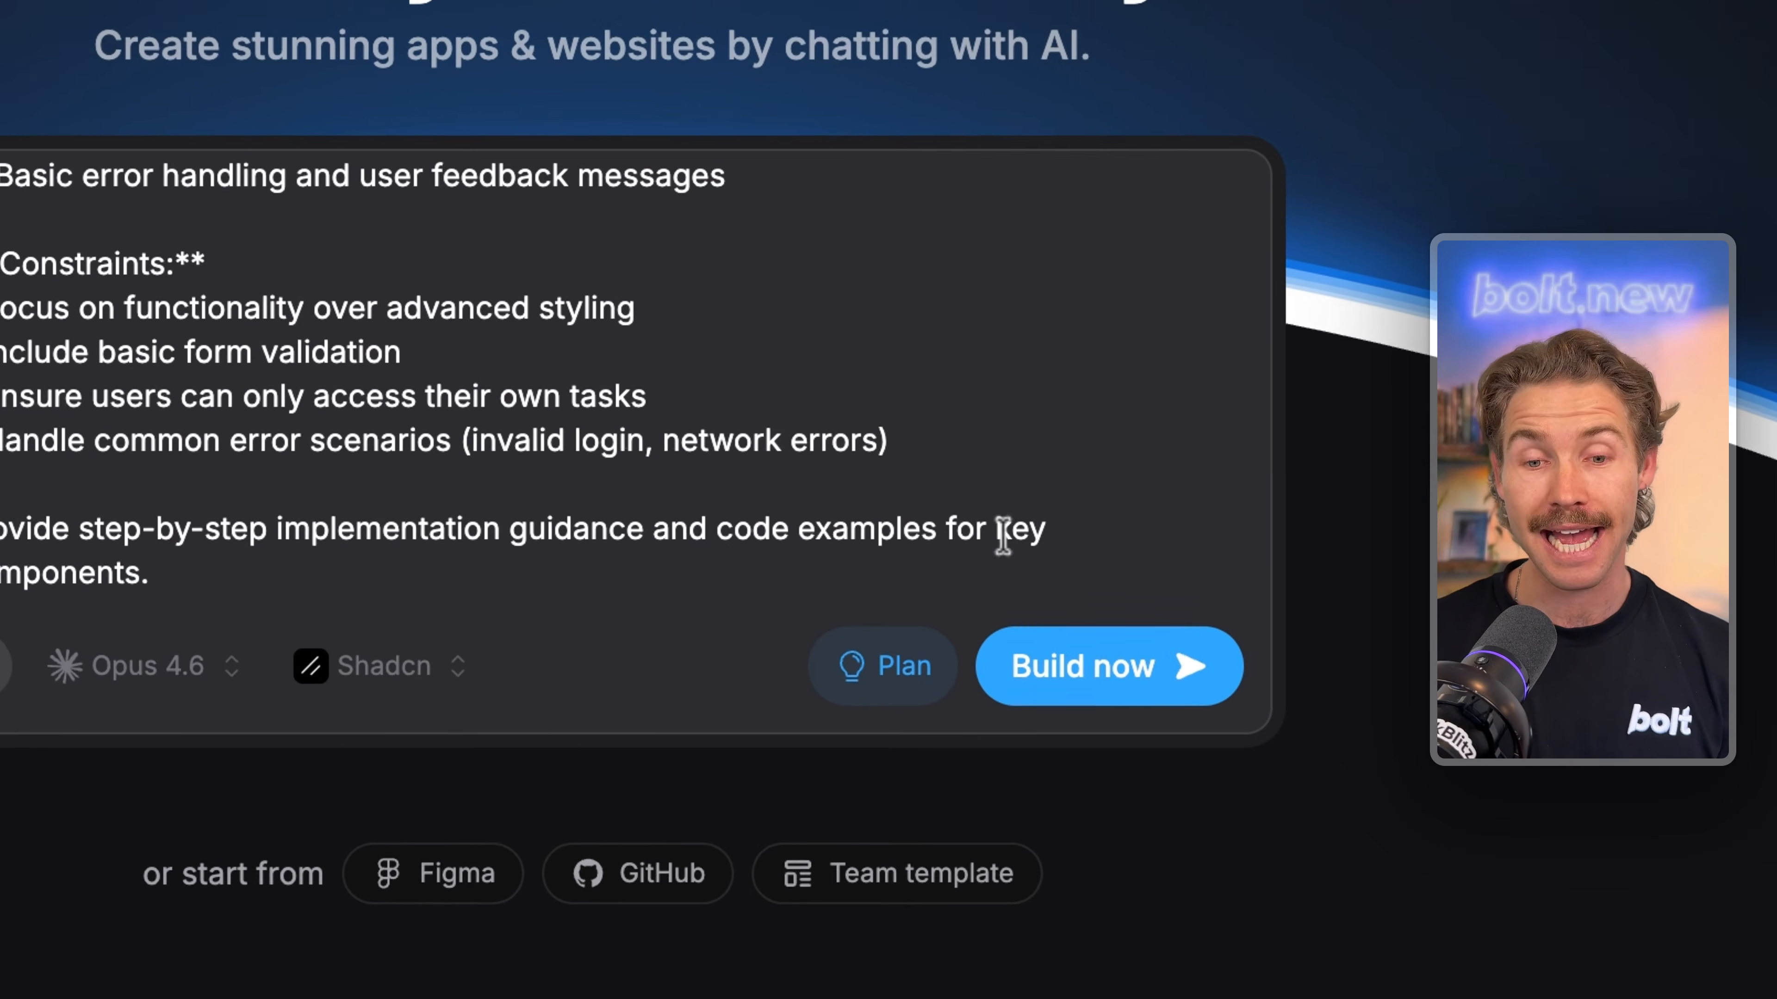
click(1039, 633)
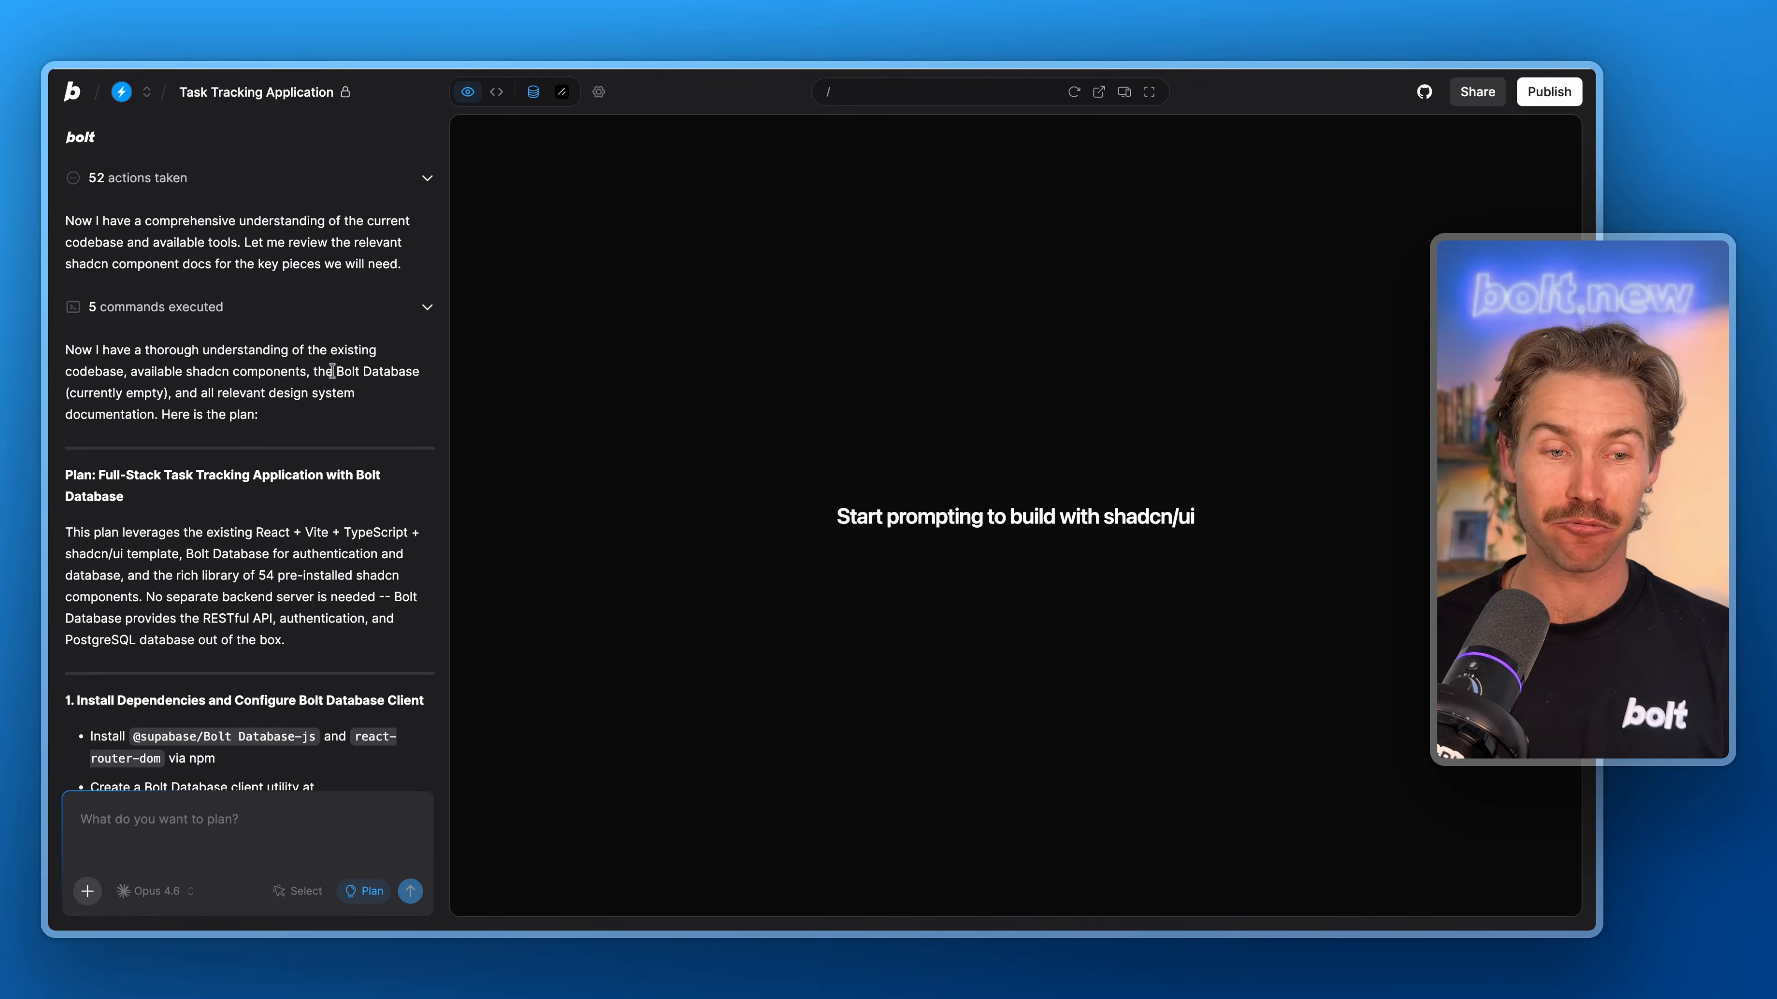
- Answer the plan's questions in build mode: user profile page and settings, auto seed only 3 tasks per user, contextually appropriate colors from the design tokens
scroll(332, 371, down, 5)
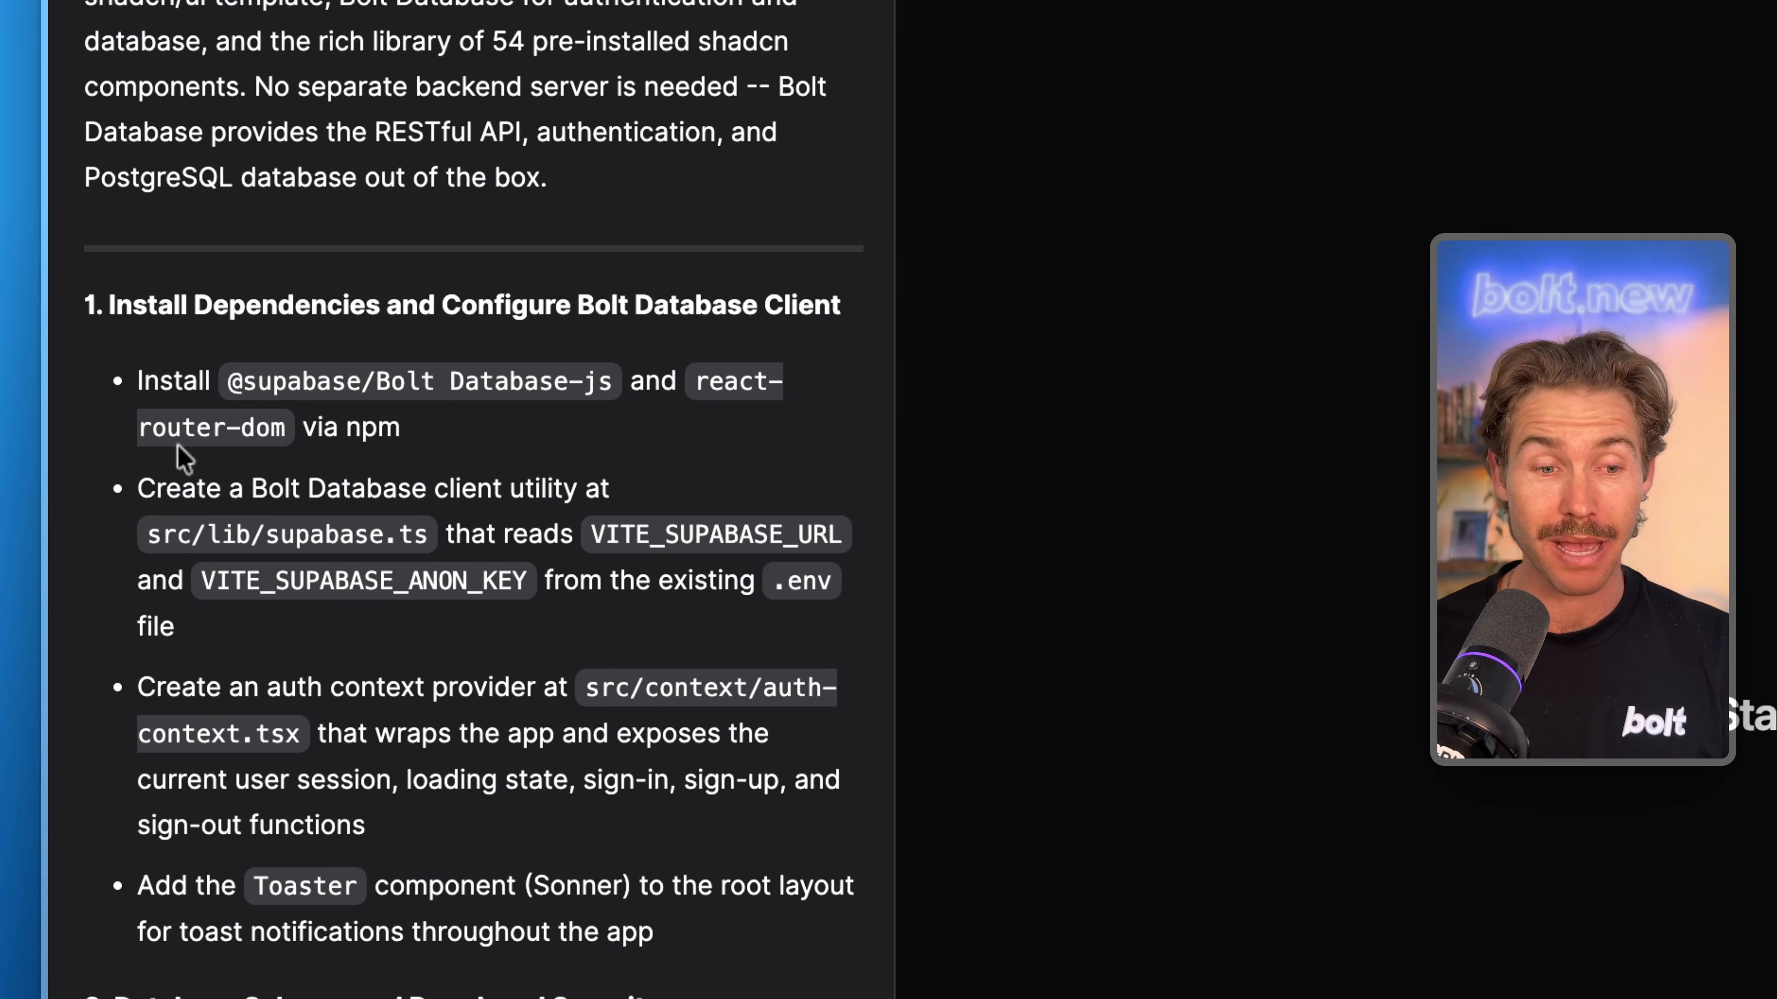
scroll(183, 459, down, 6)
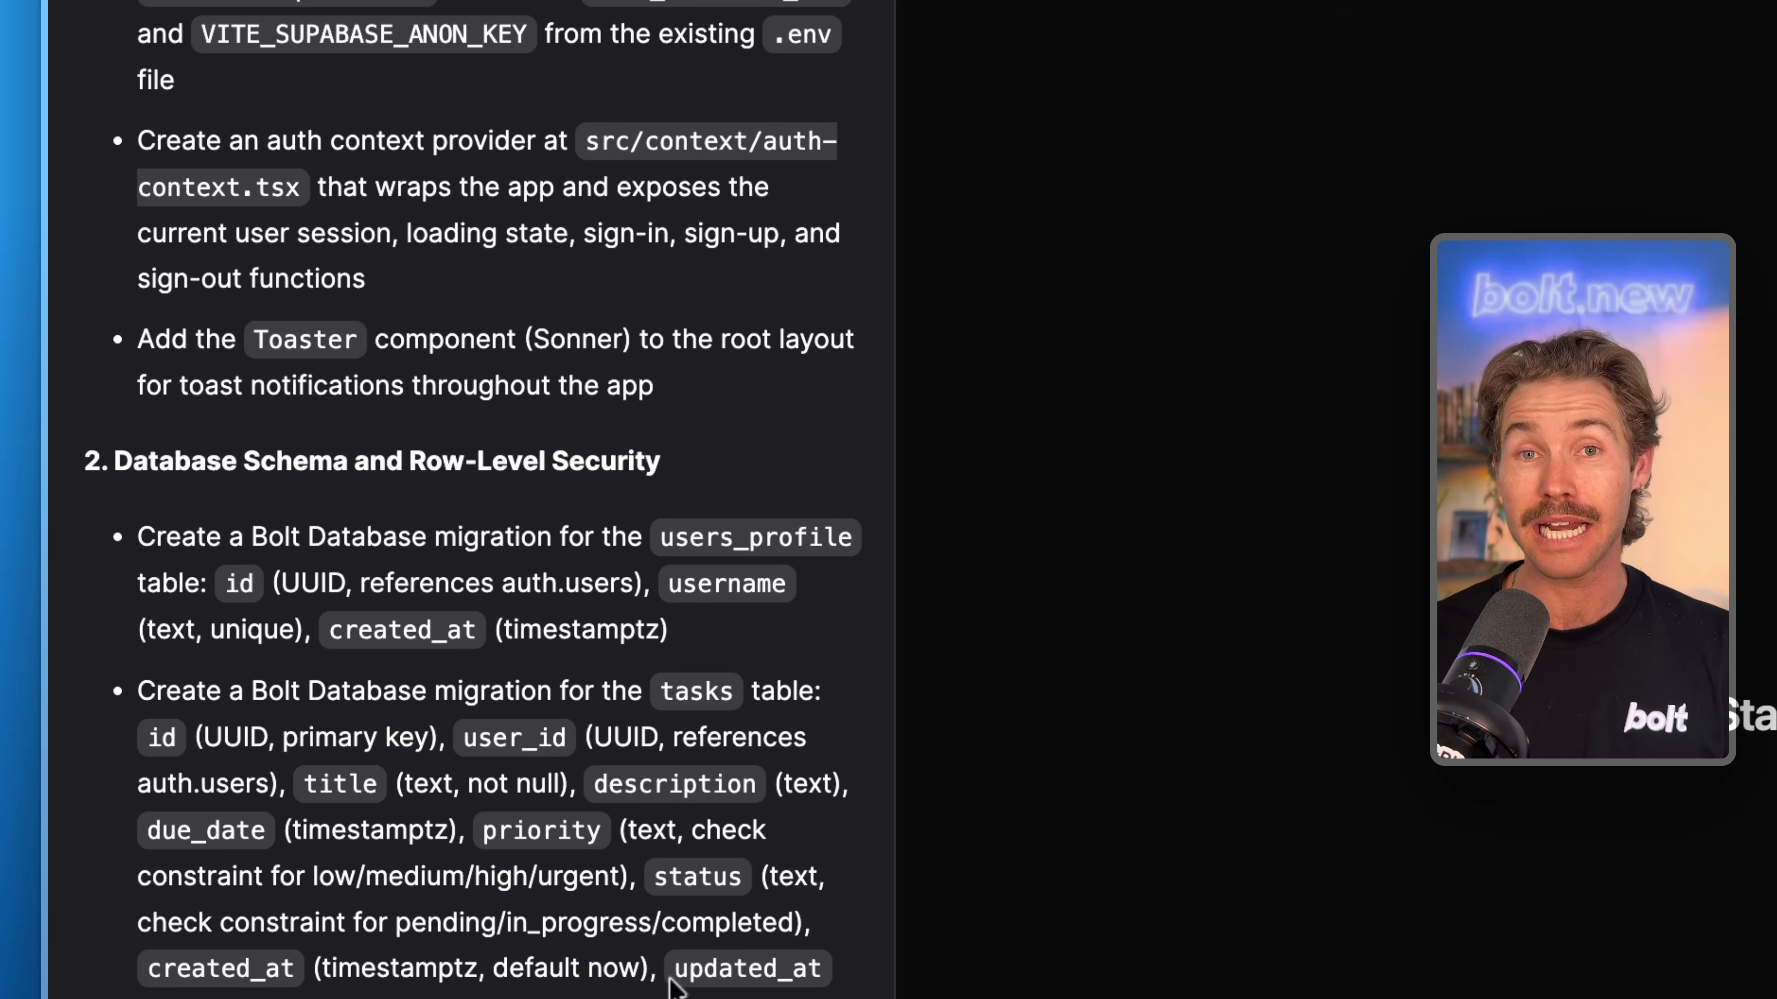
scroll(695, 944, down, 15)
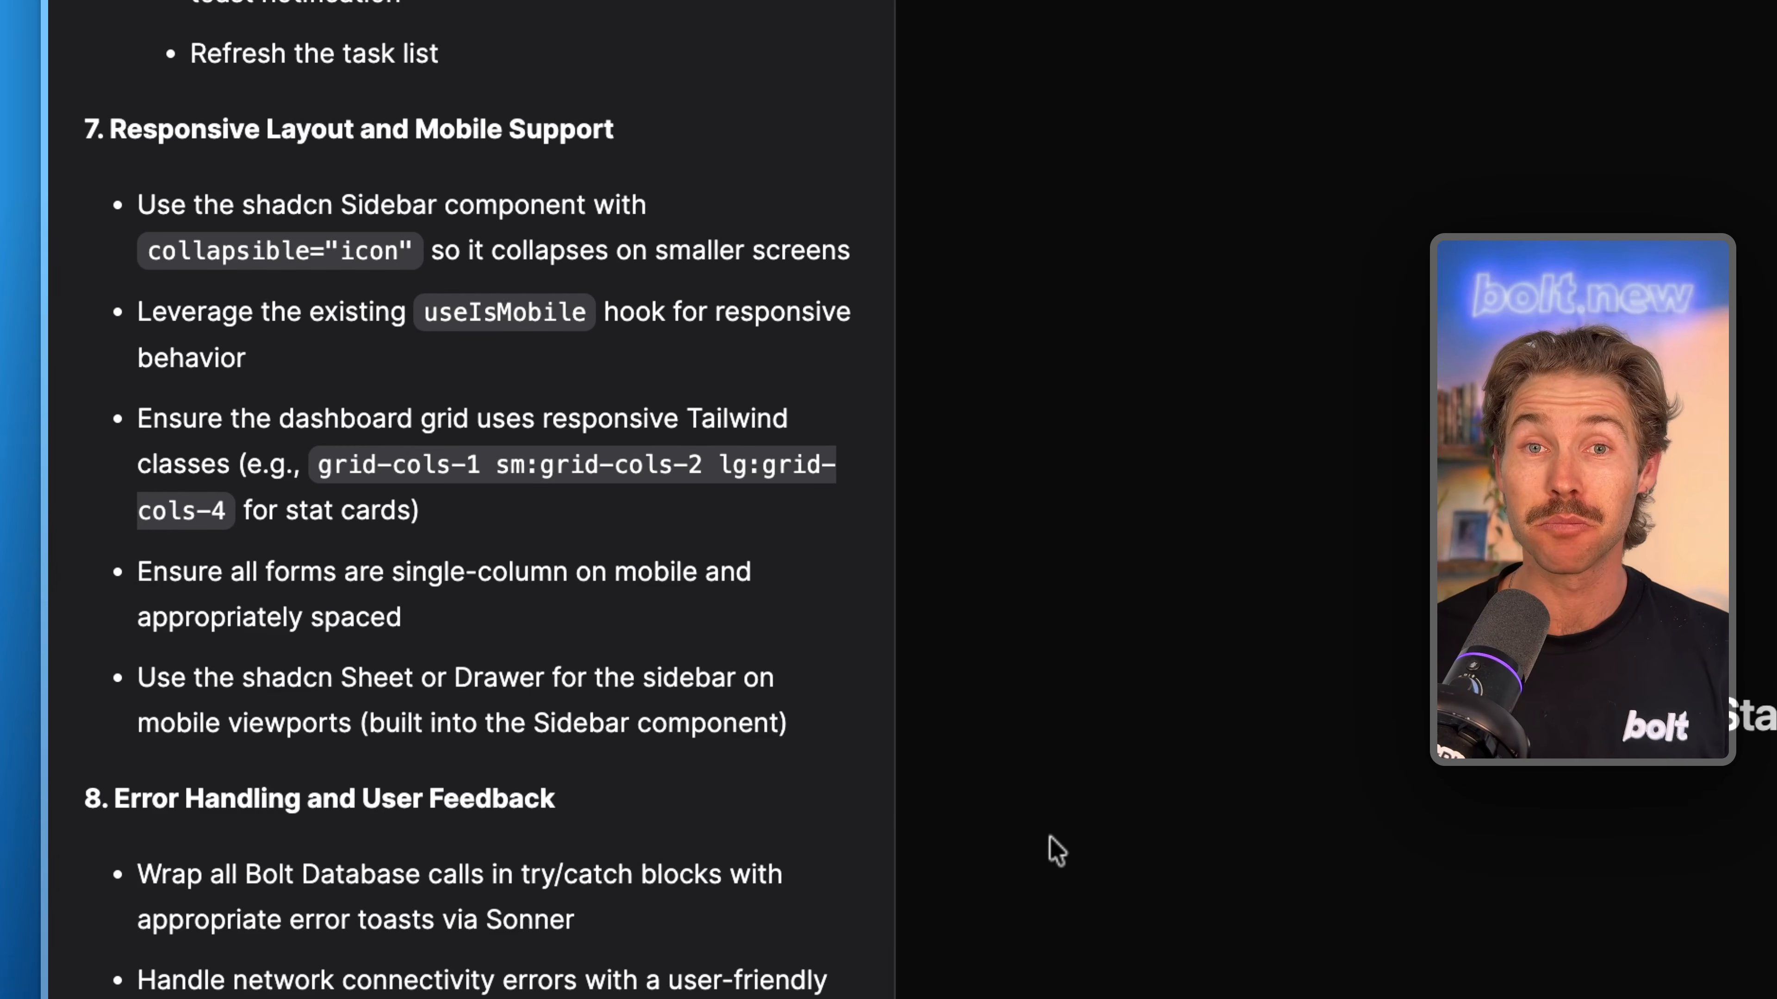
scroll(849, 818, down, 6)
scroll(852, 819, down, 10)
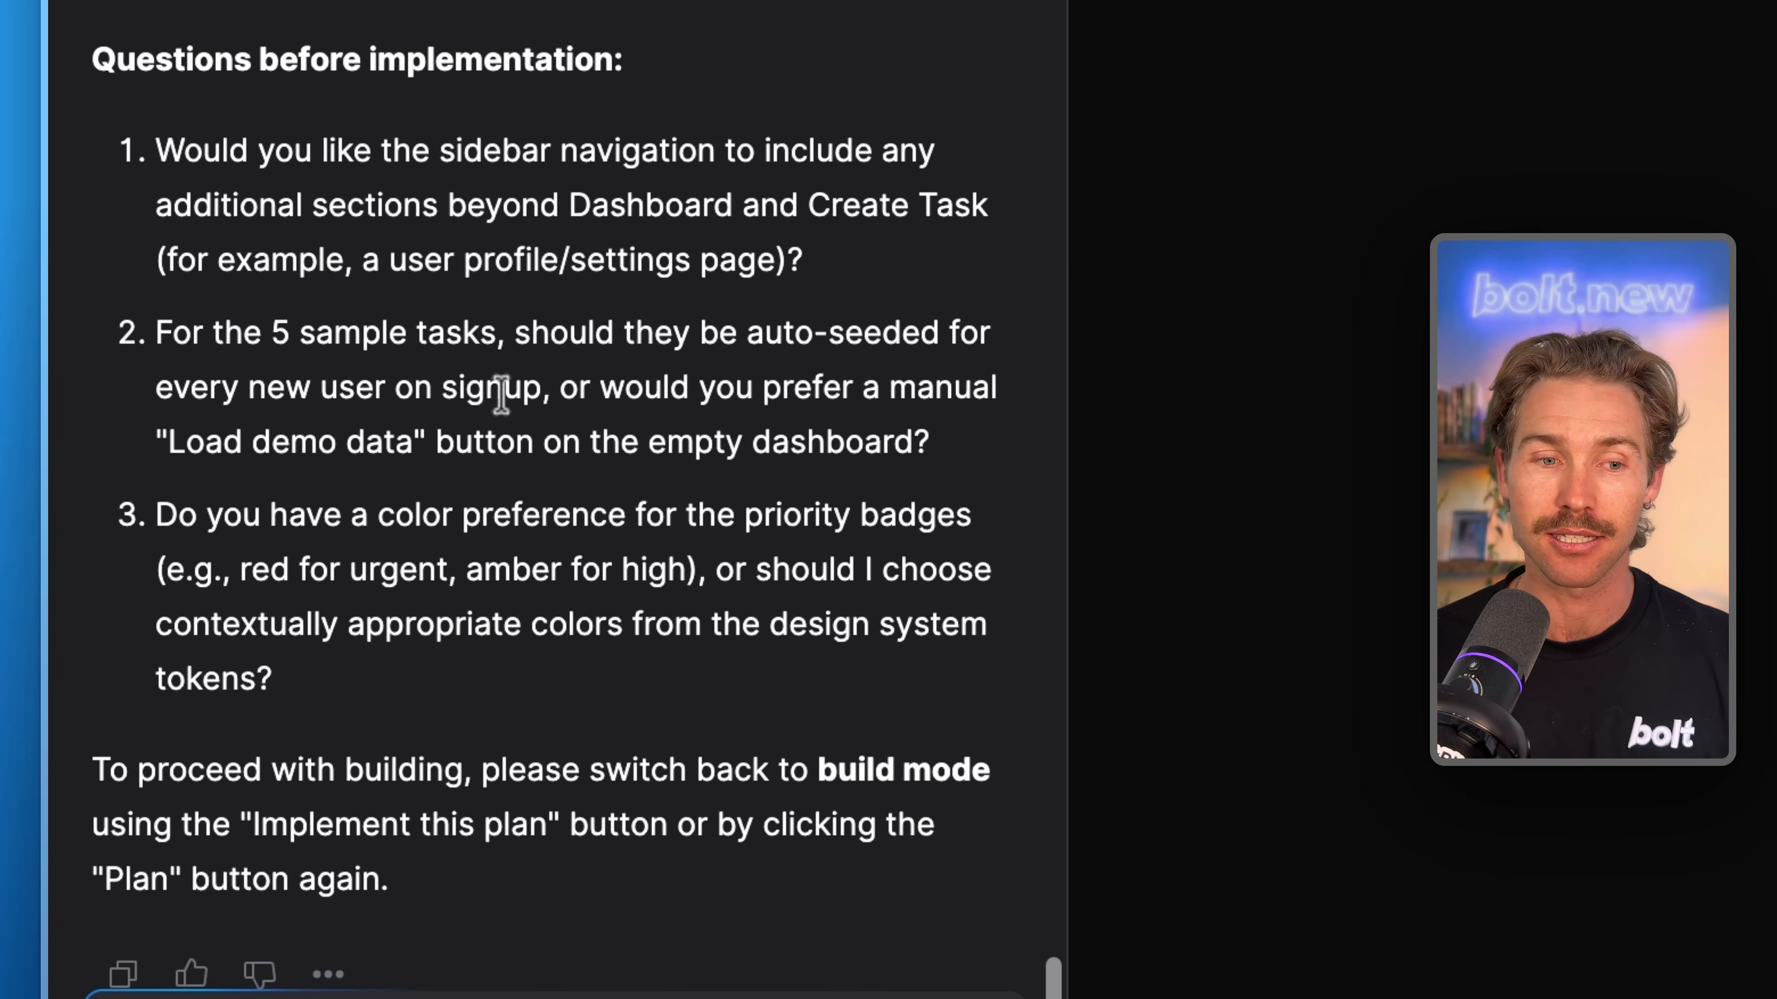
scroll(903, 483, down, 5)
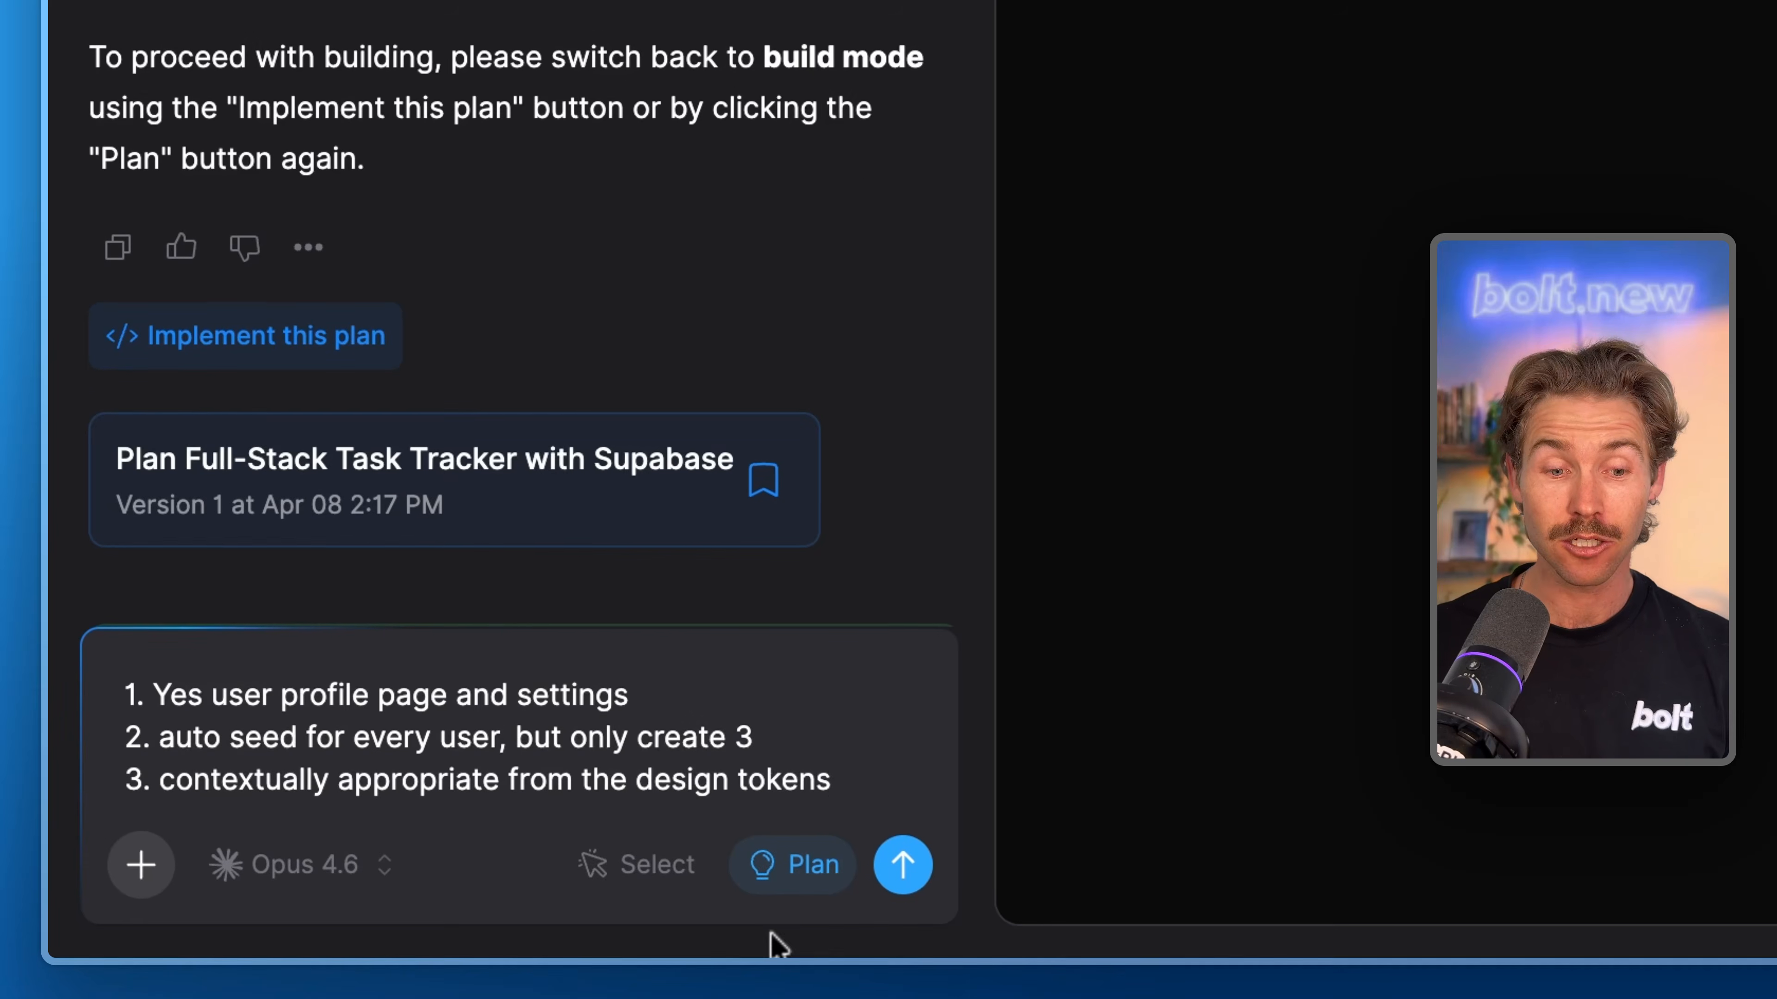
click(780, 875)
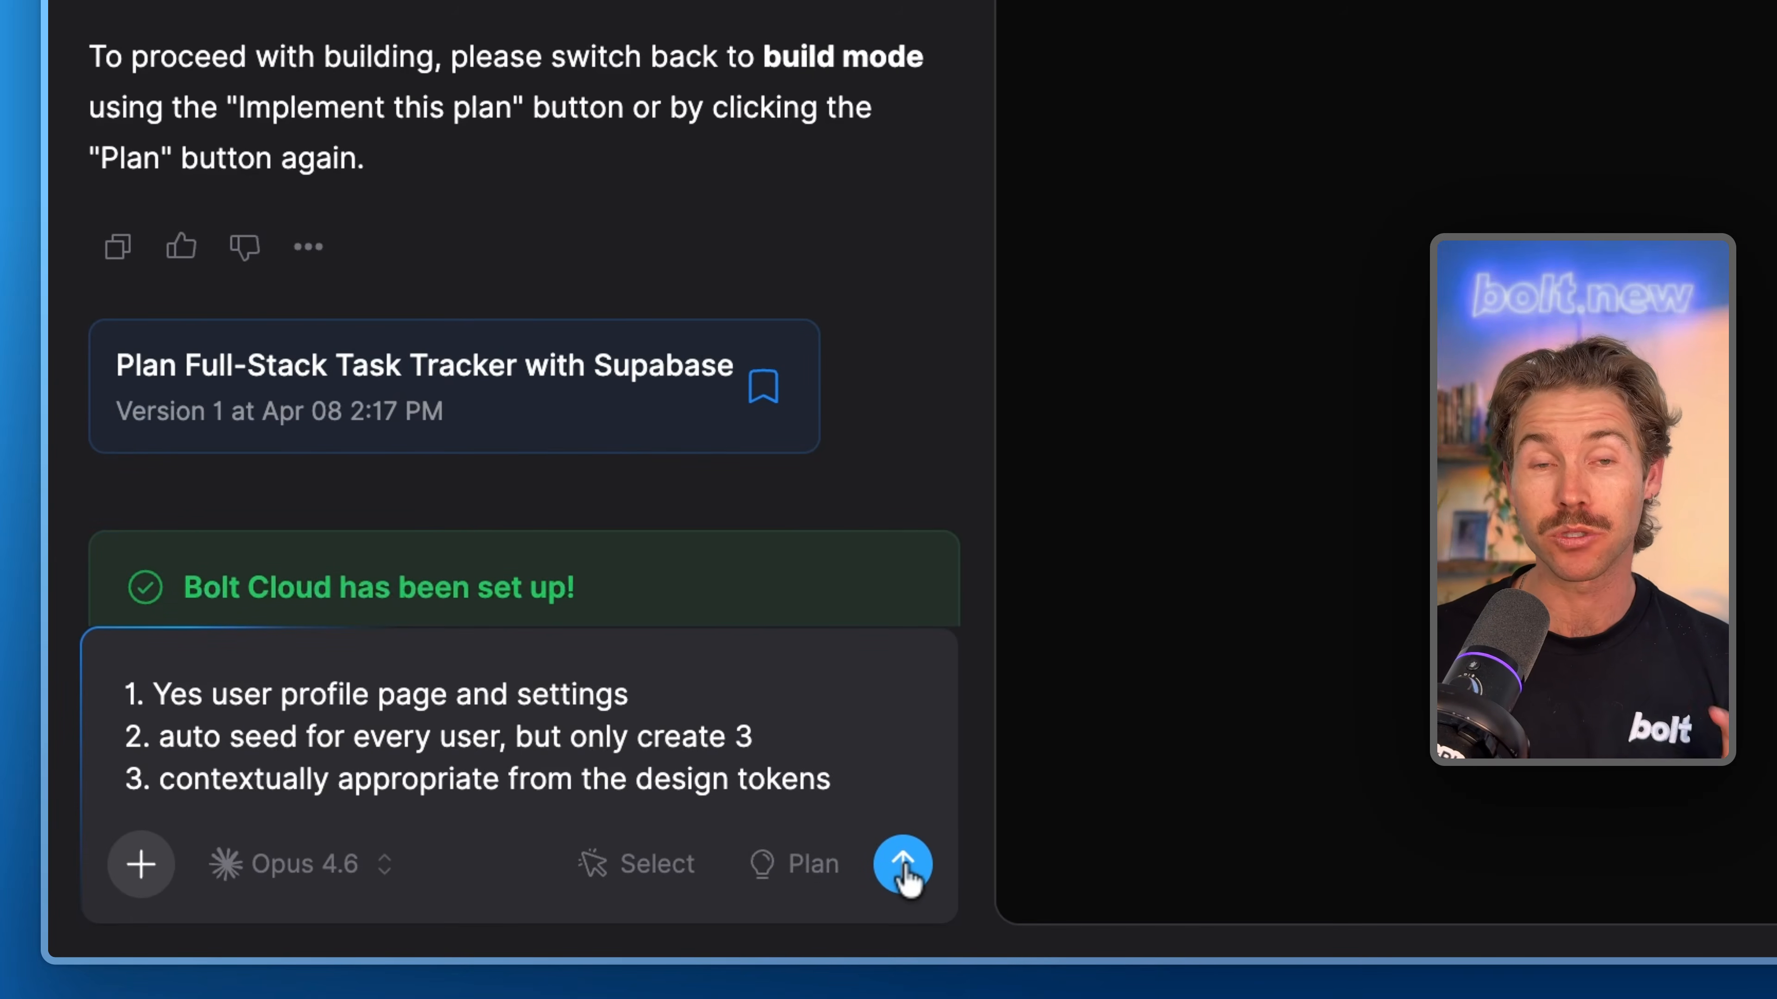
click(903, 866)
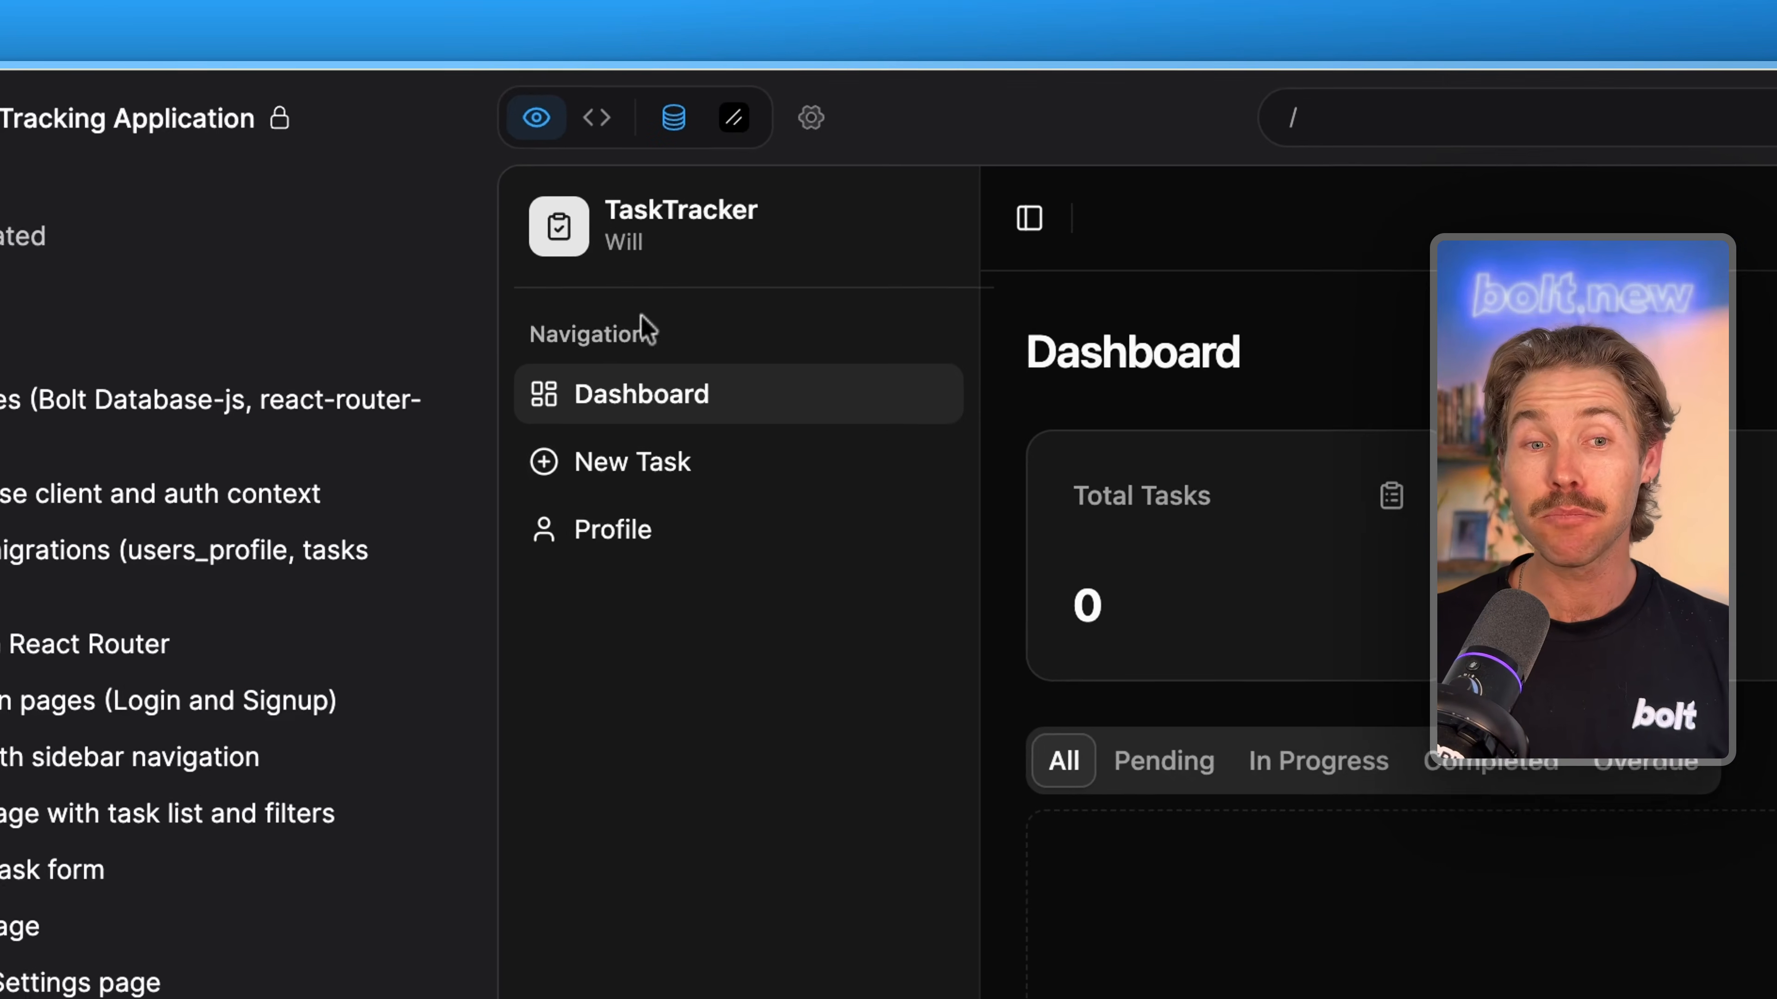
- View the generated project's code files and its terminal
click(594, 124)
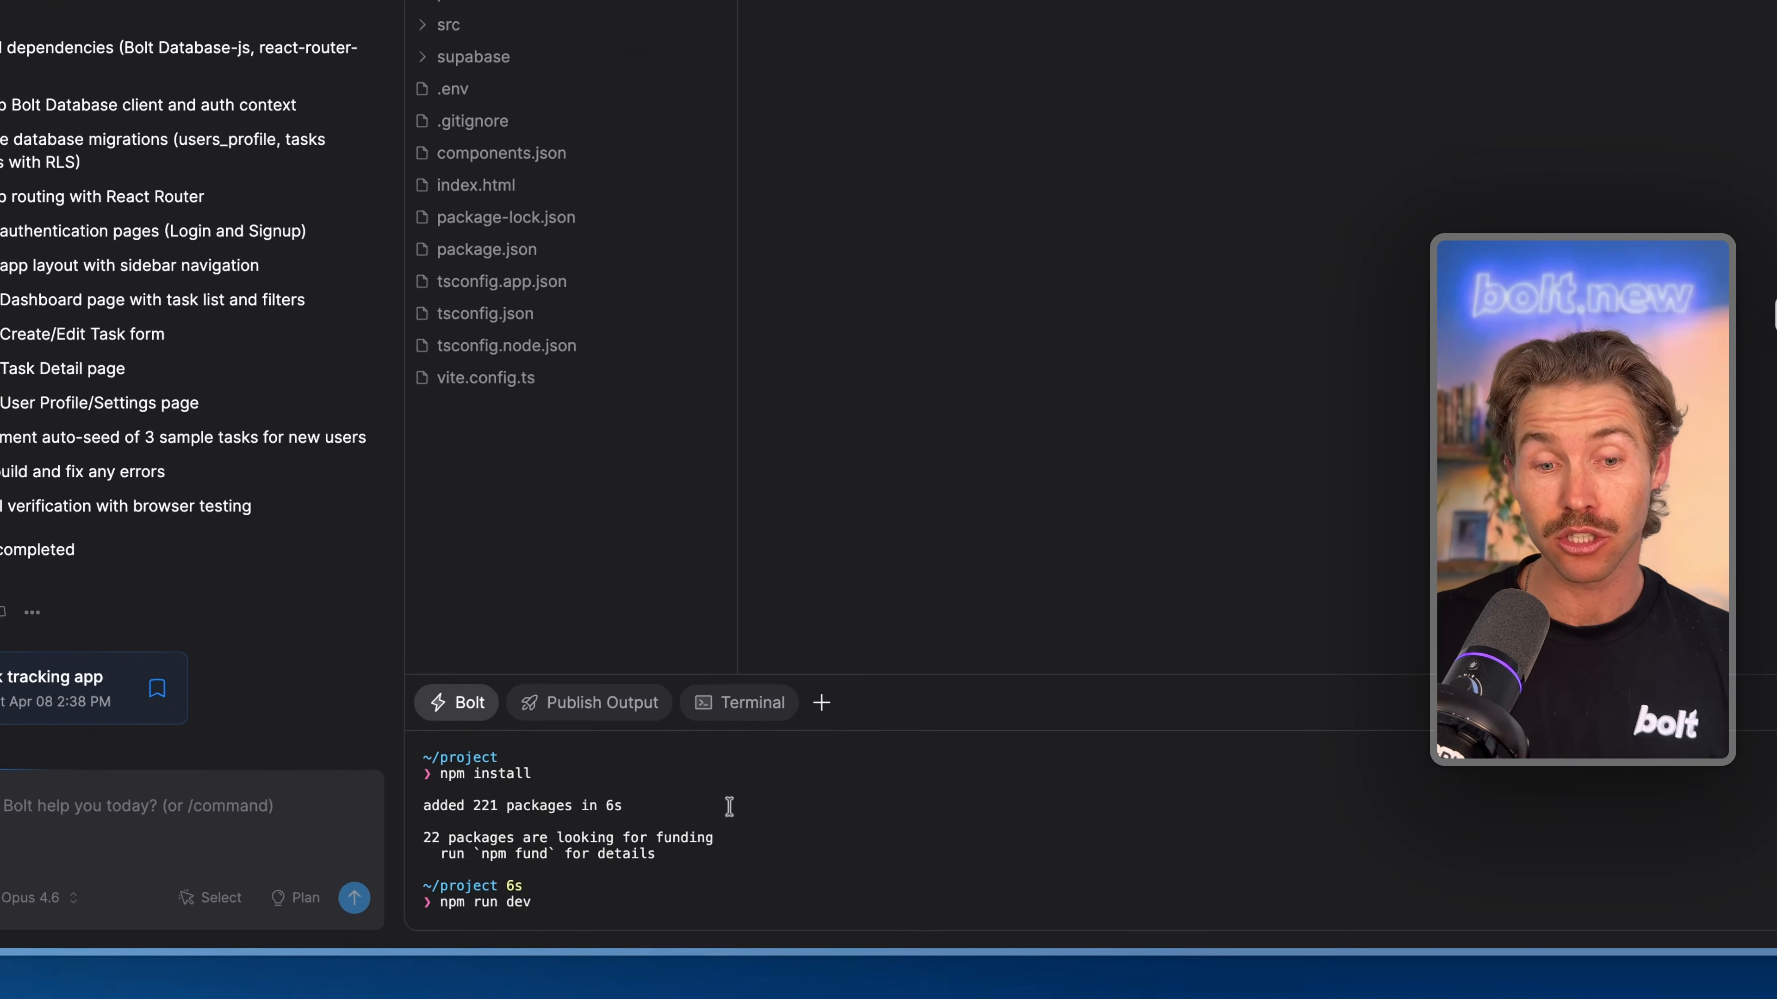
click(747, 705)
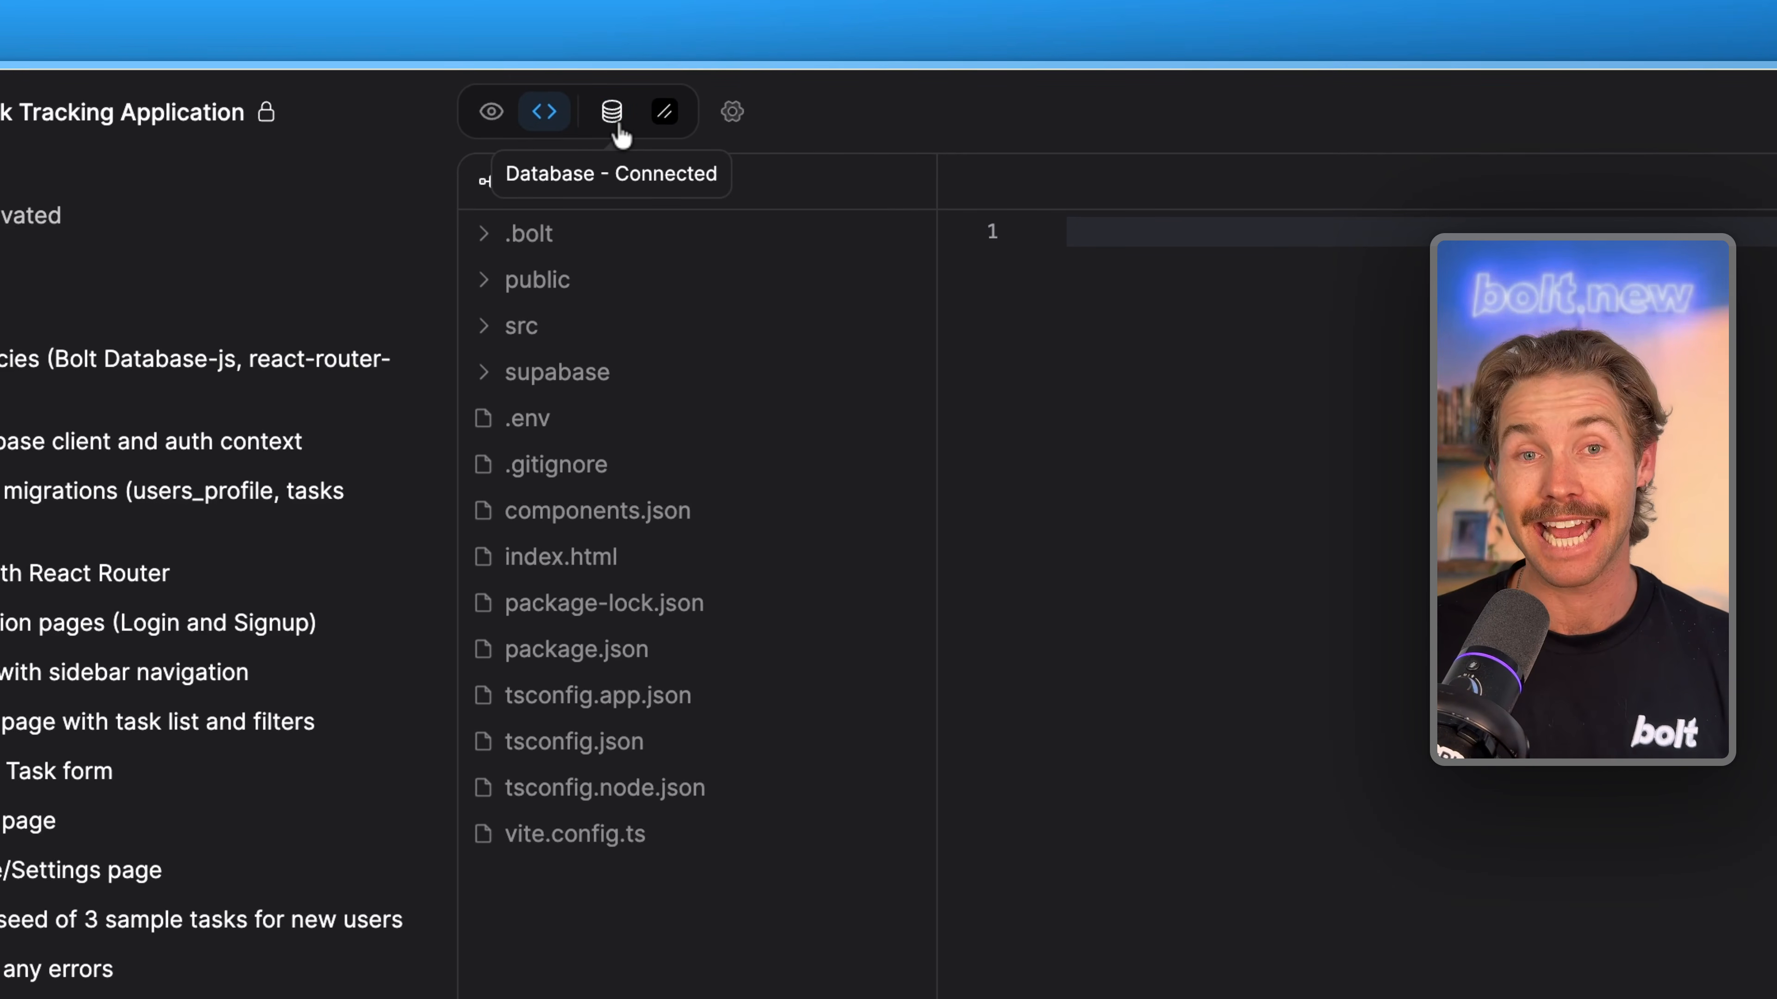
- Open the users_profile table in the project database and view its row-level security policies
click(618, 127)
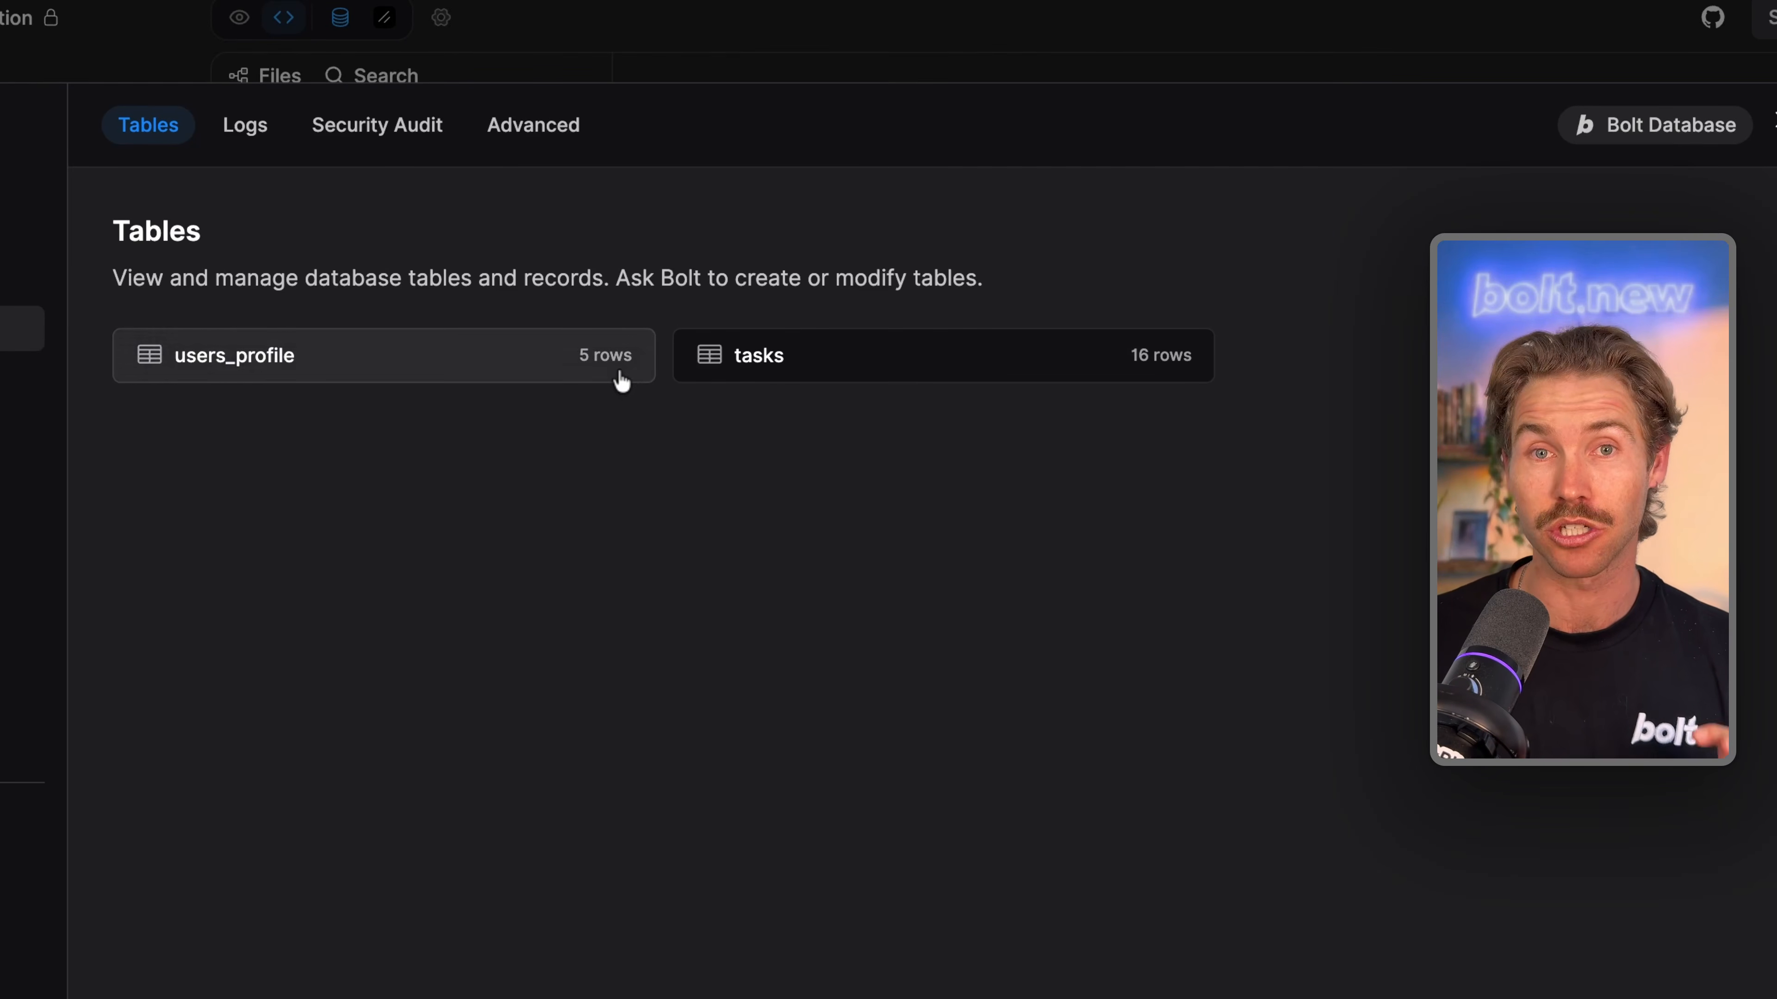
click(371, 385)
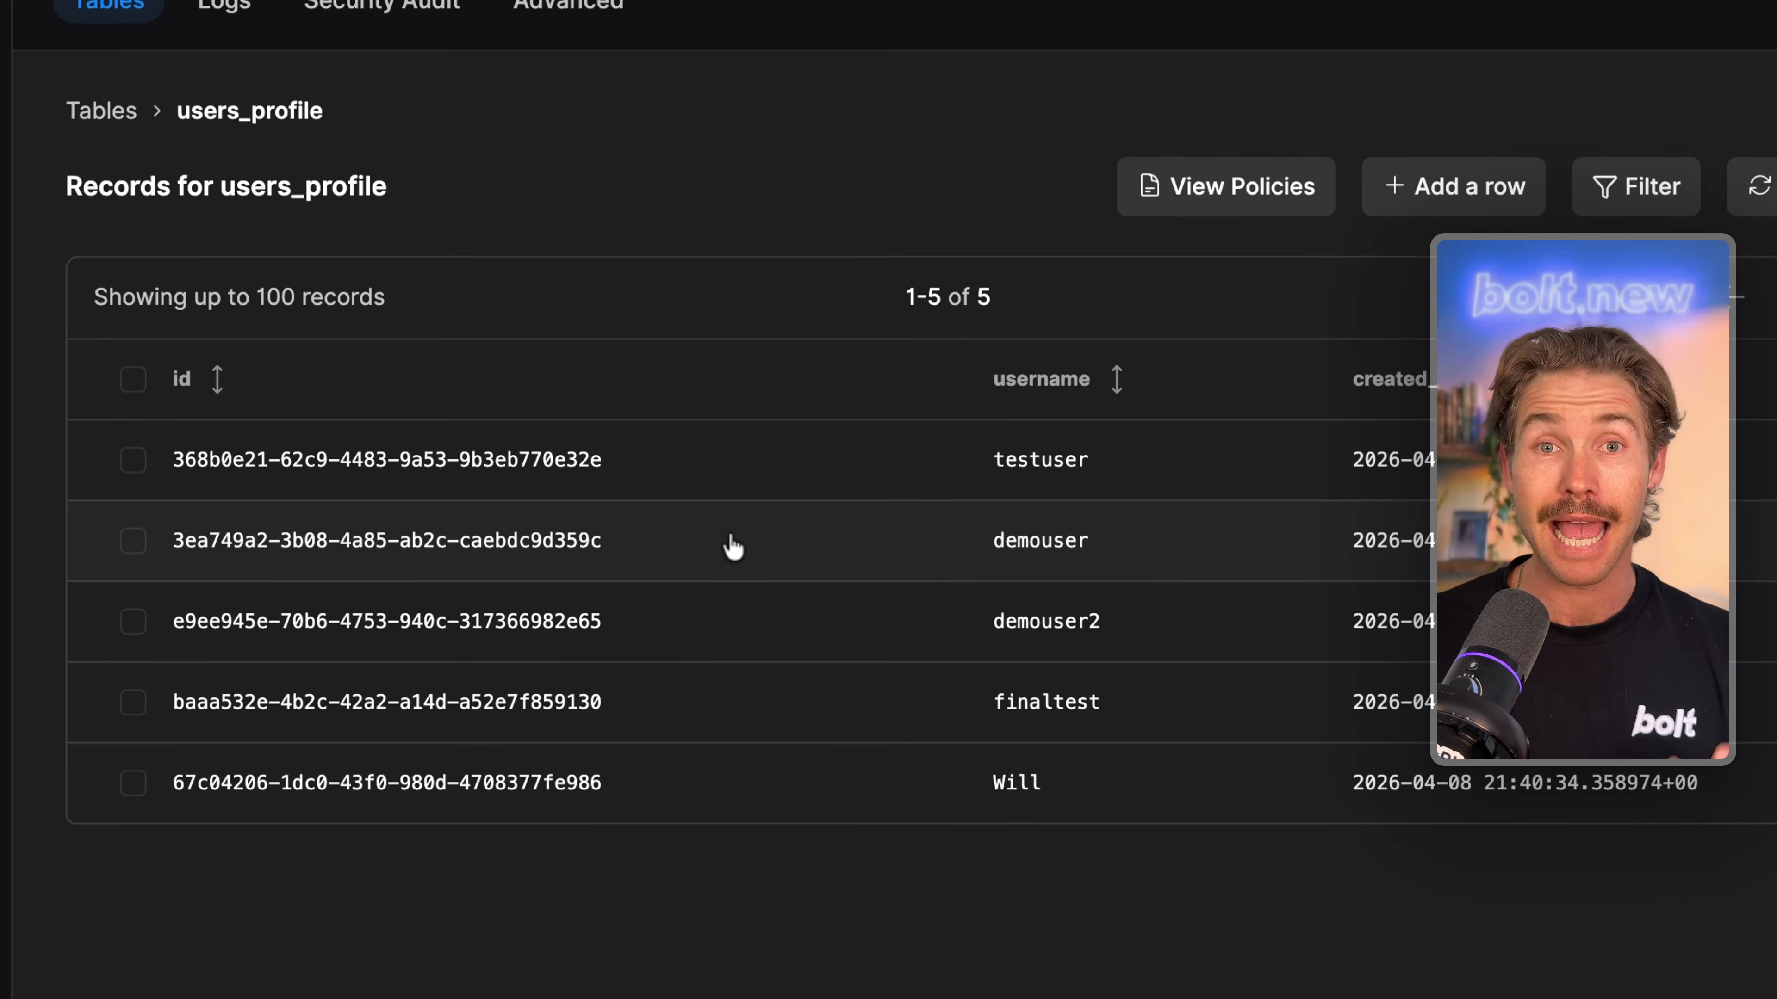
click(1262, 172)
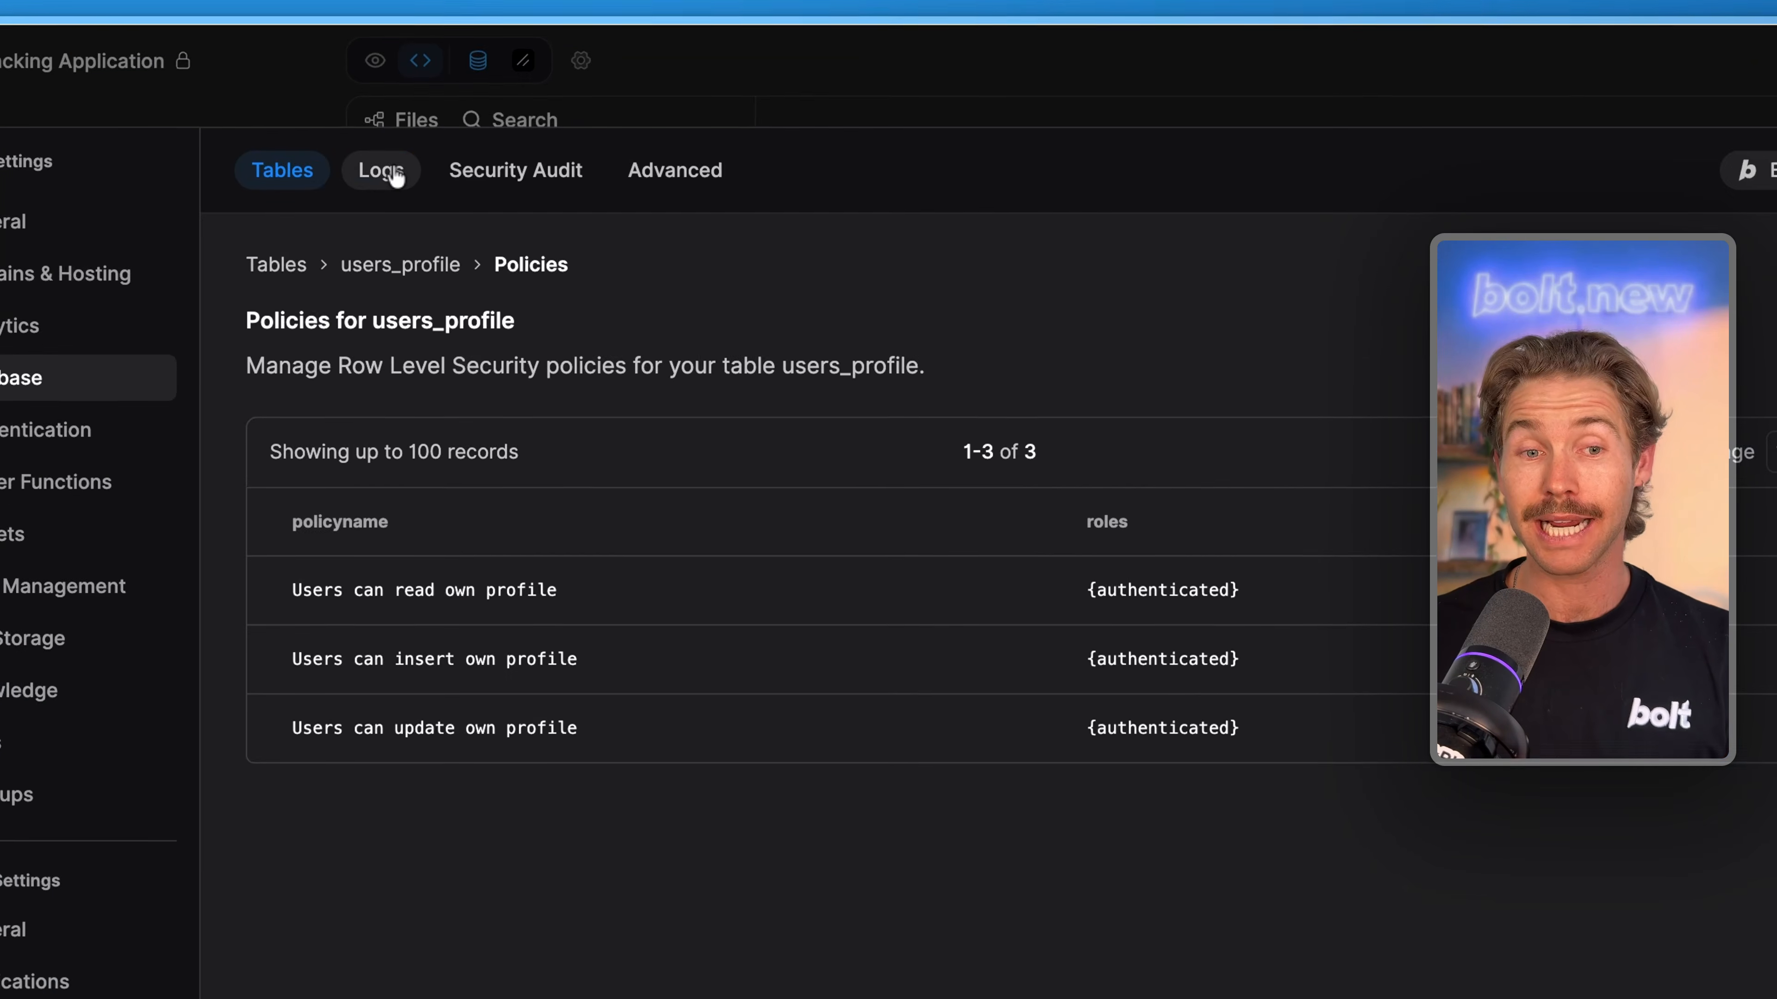
- Look through the database's logs, security audit and advanced settings
click(481, 162)
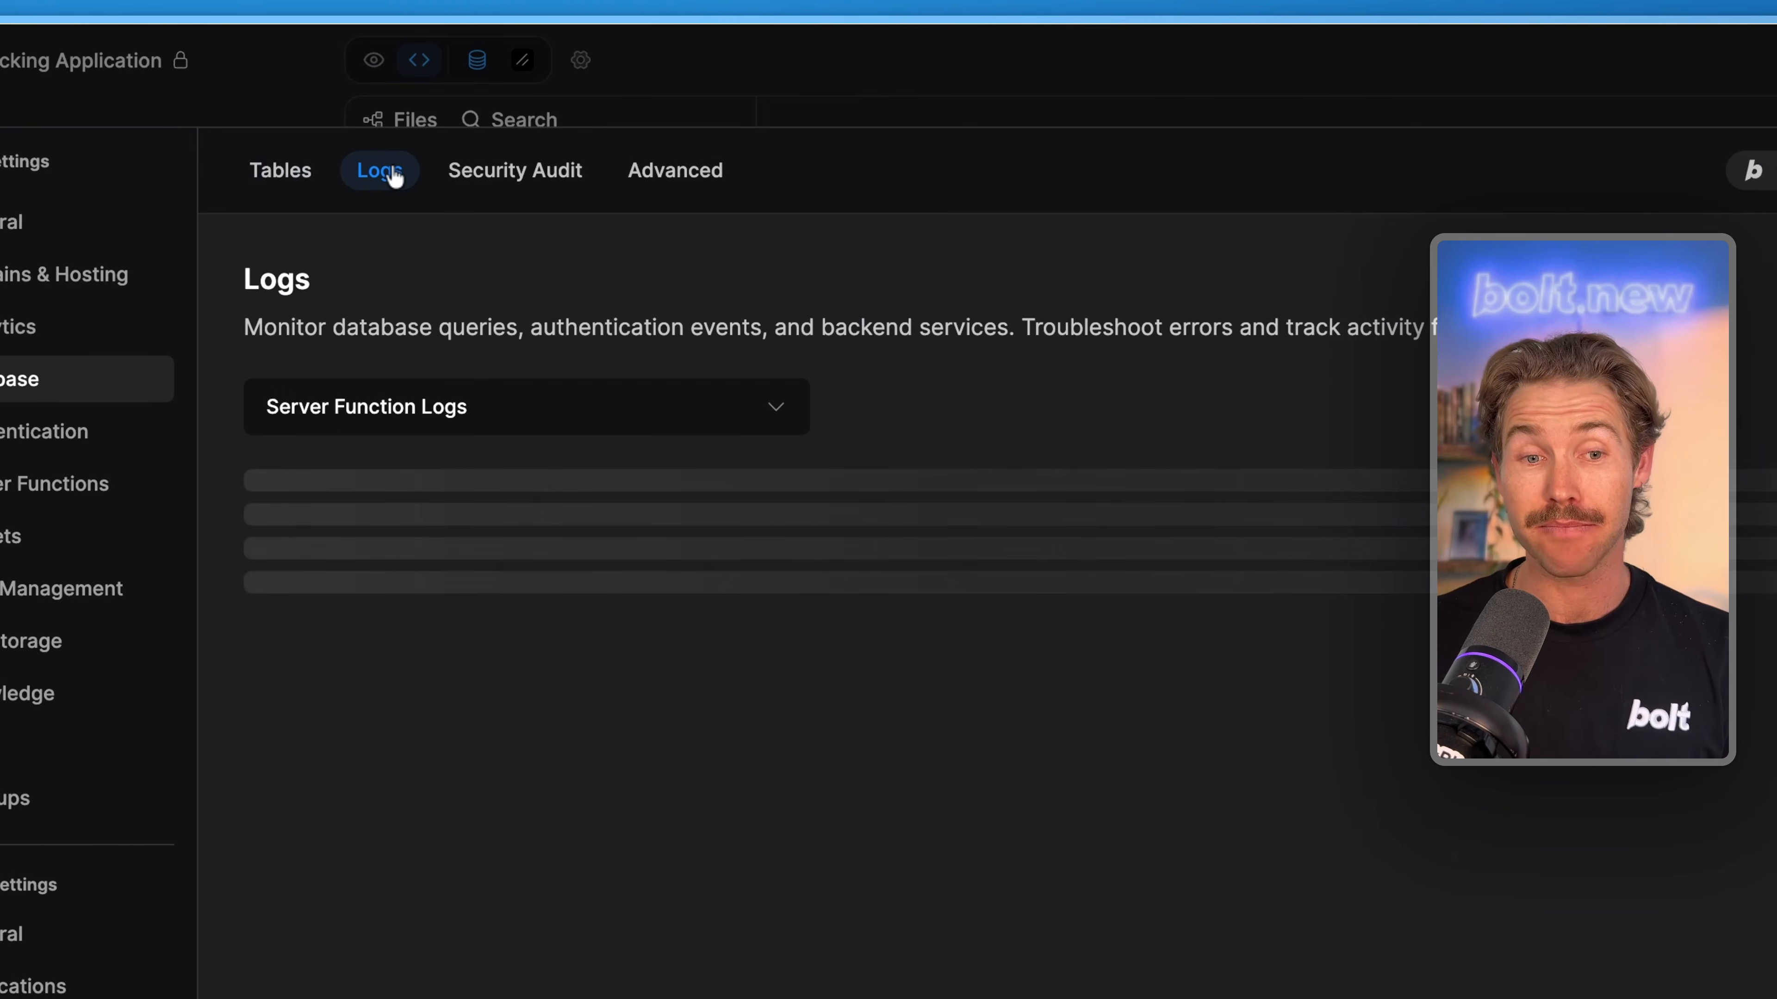
click(514, 187)
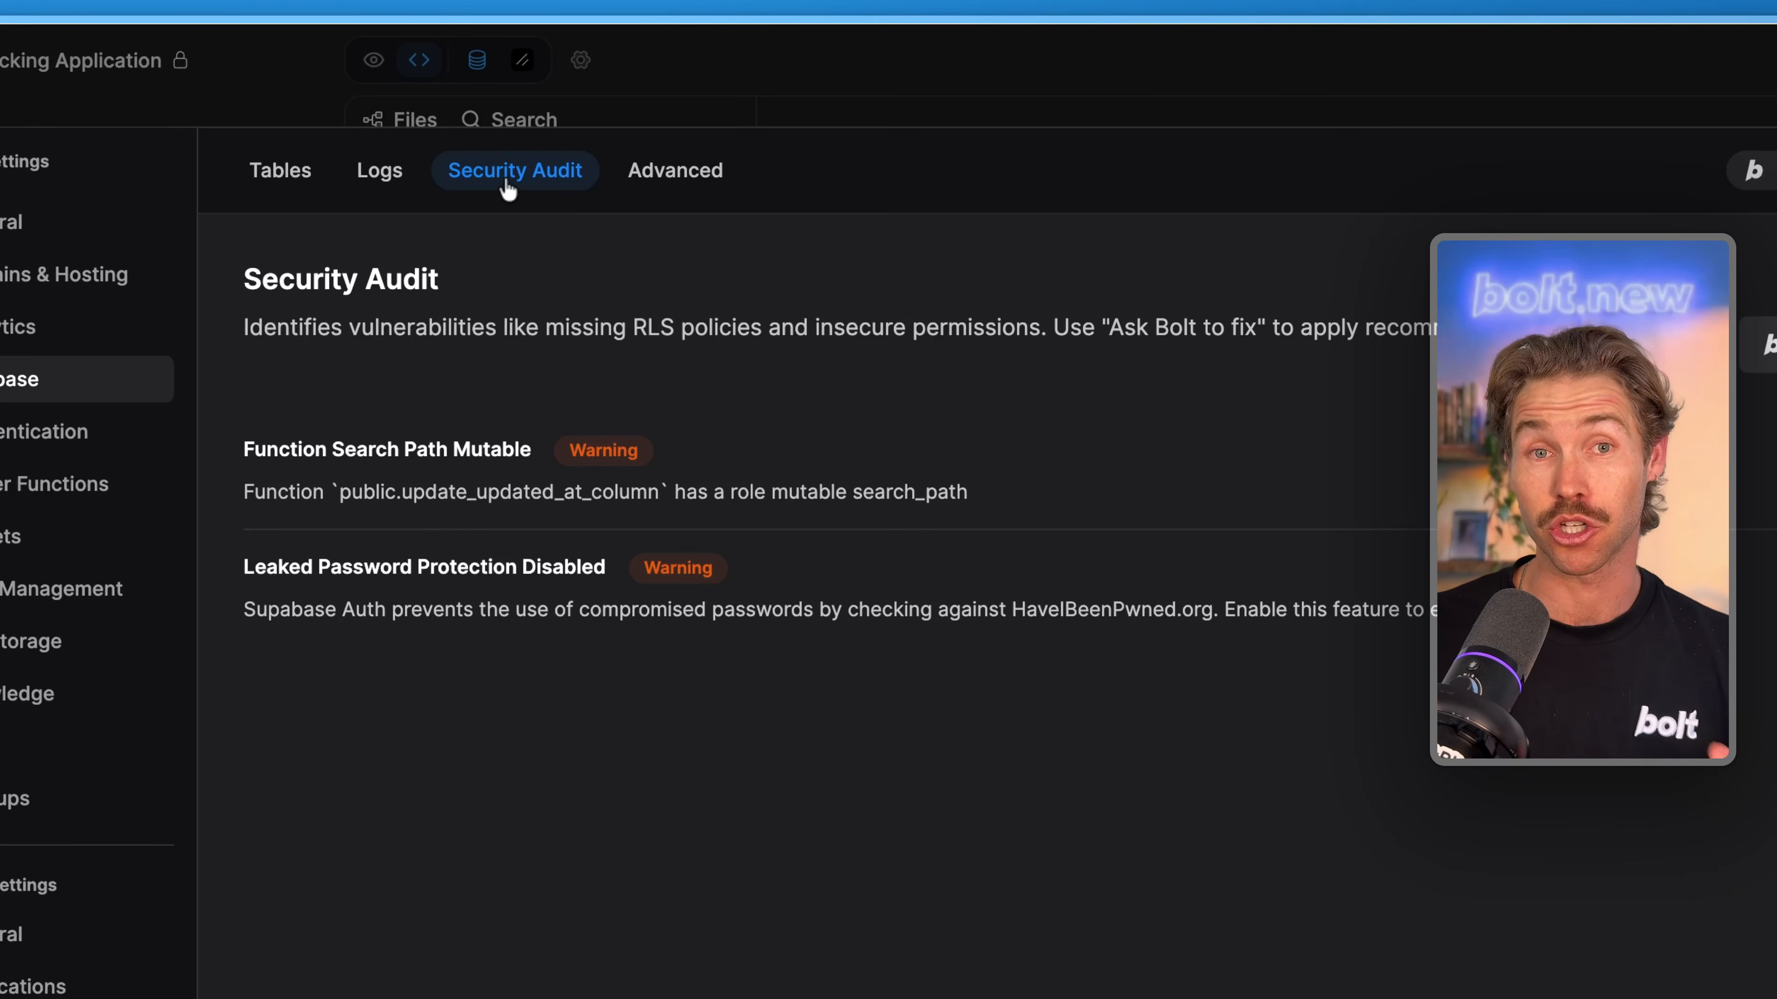
click(675, 171)
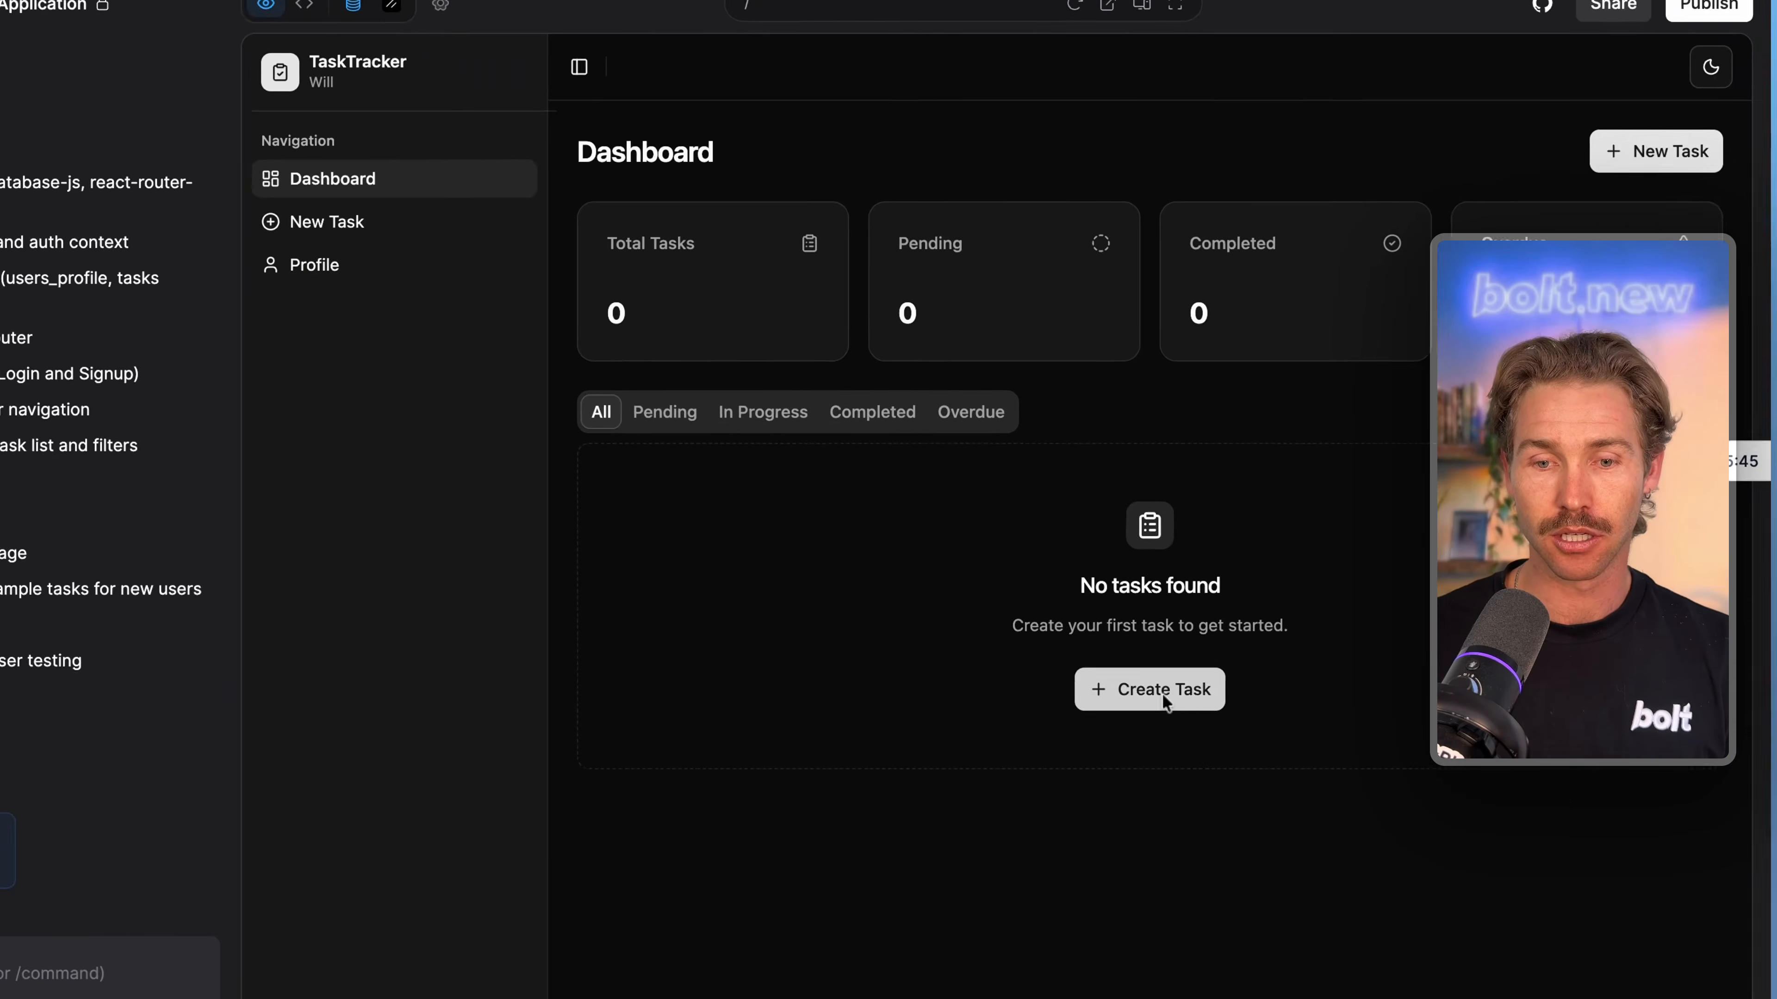
- Create a High priority, Pending task titled "Server Function" with description "Add an AI server function to this app", due April 9th, 2026
click(1129, 607)
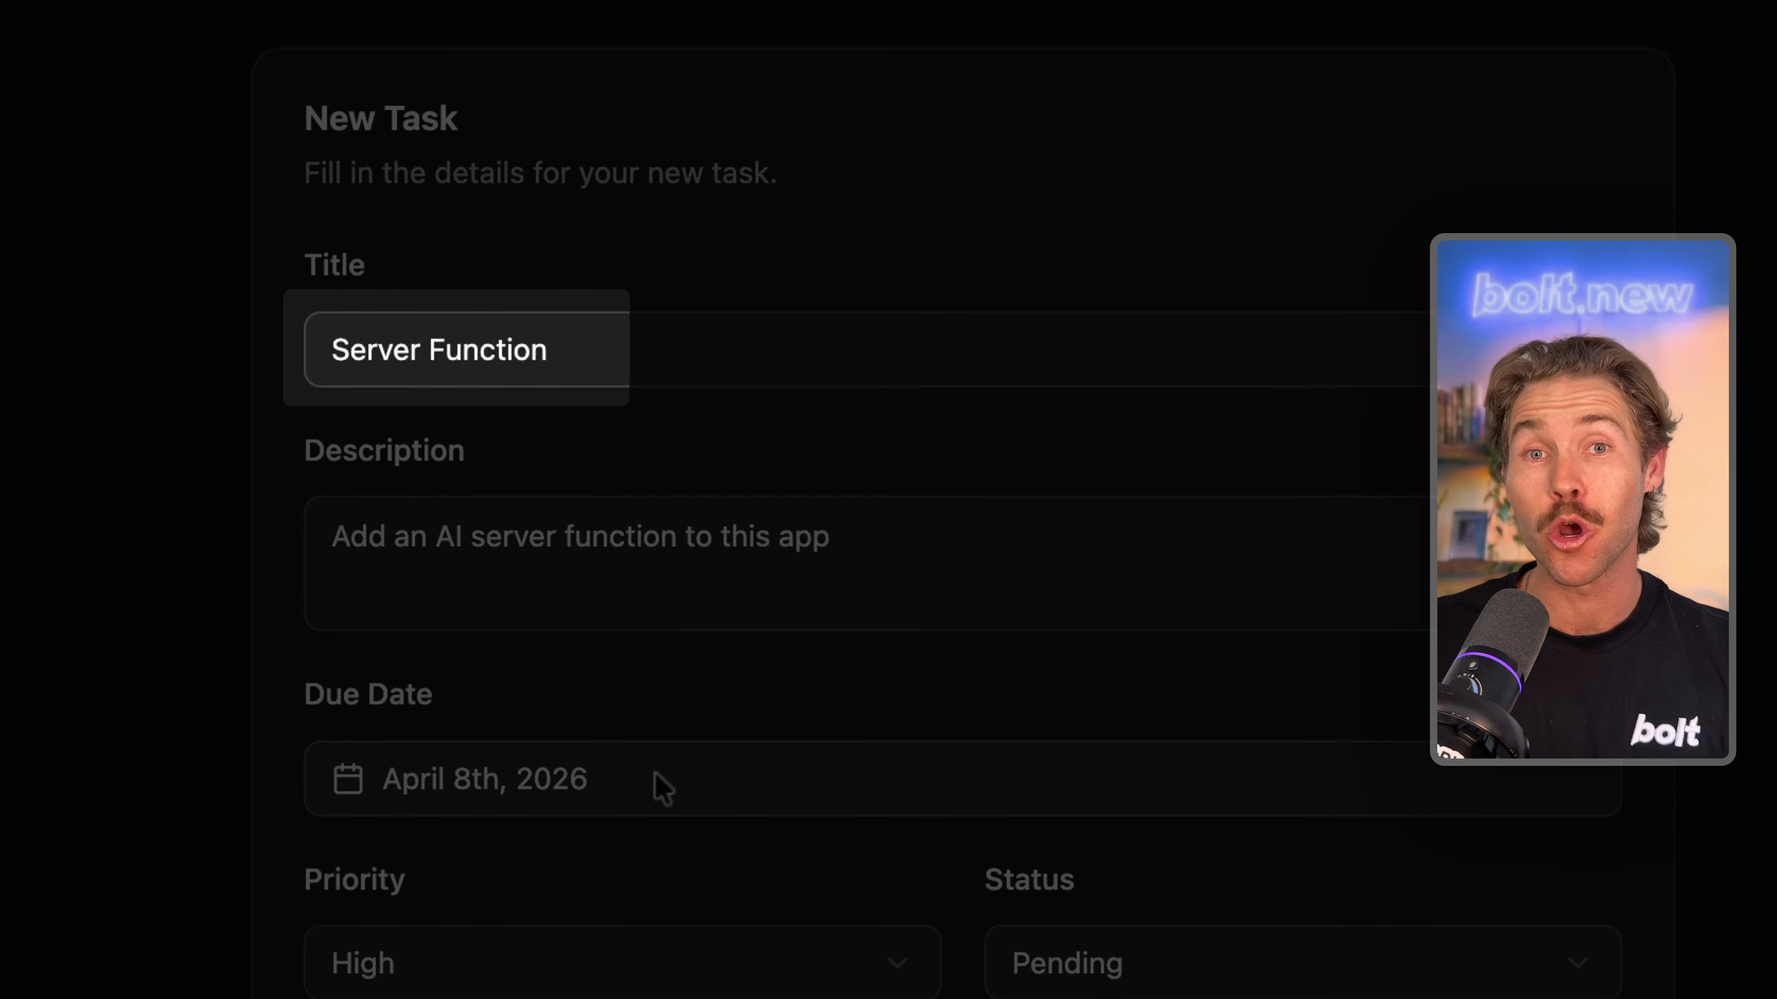
click(660, 799)
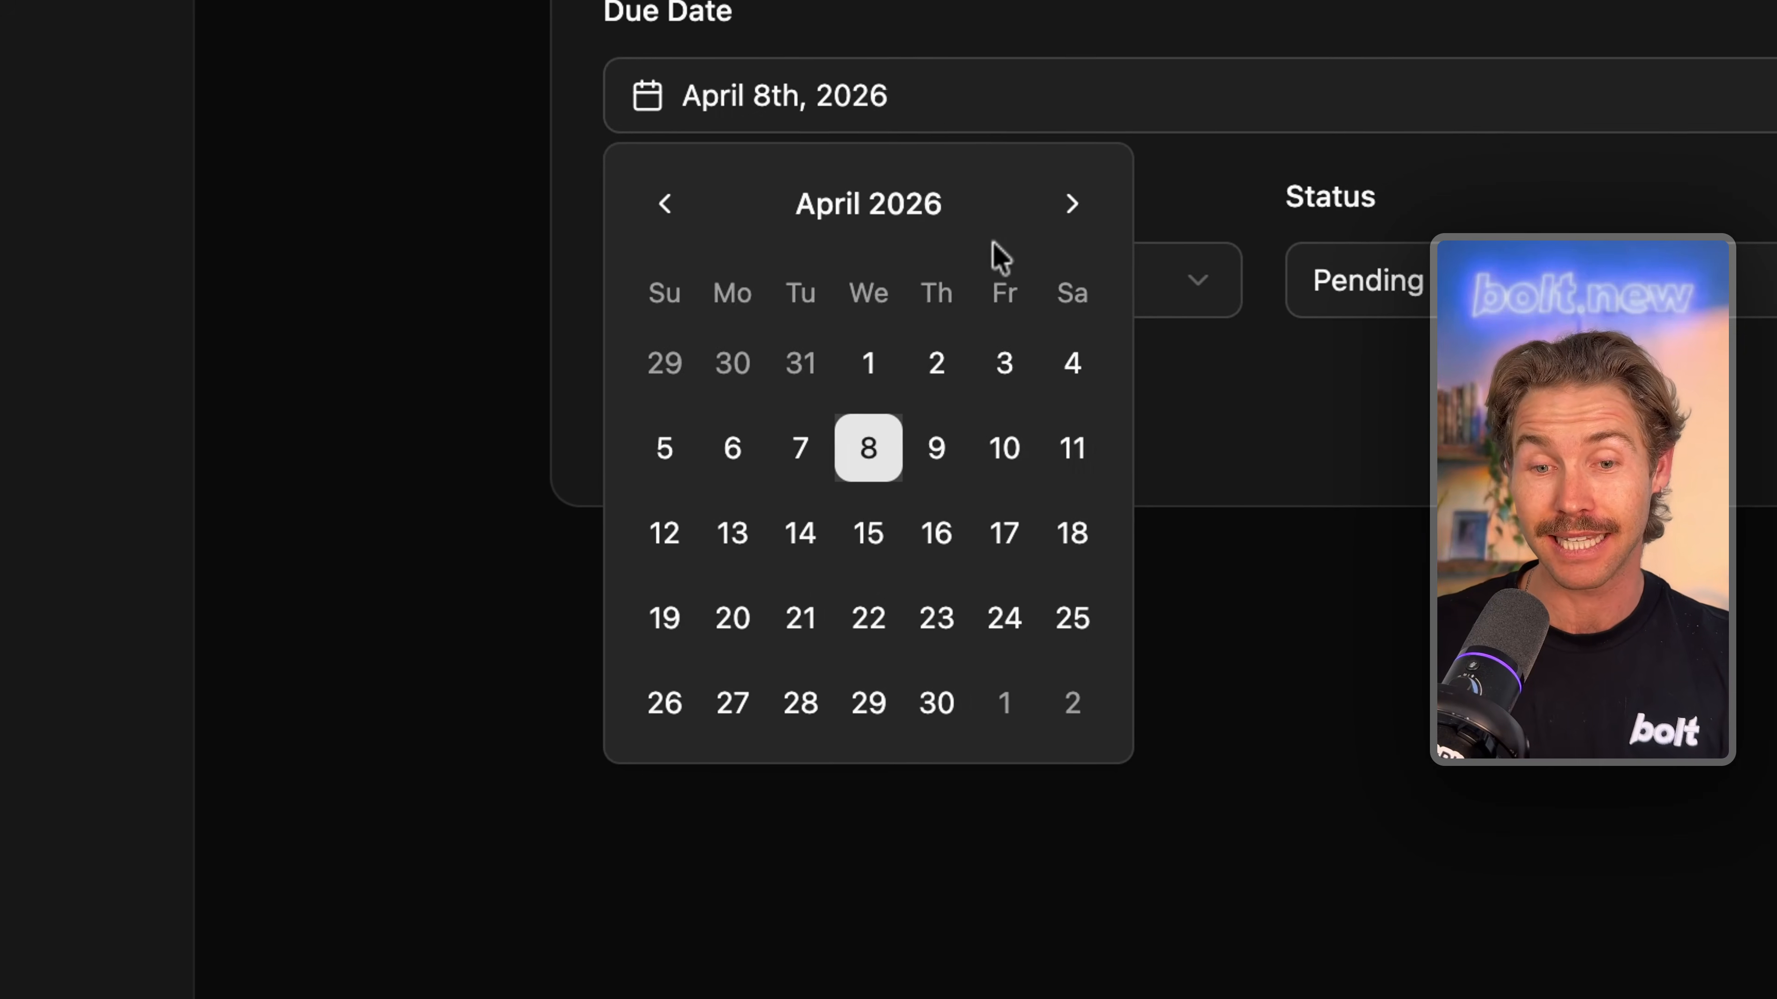
click(1071, 205)
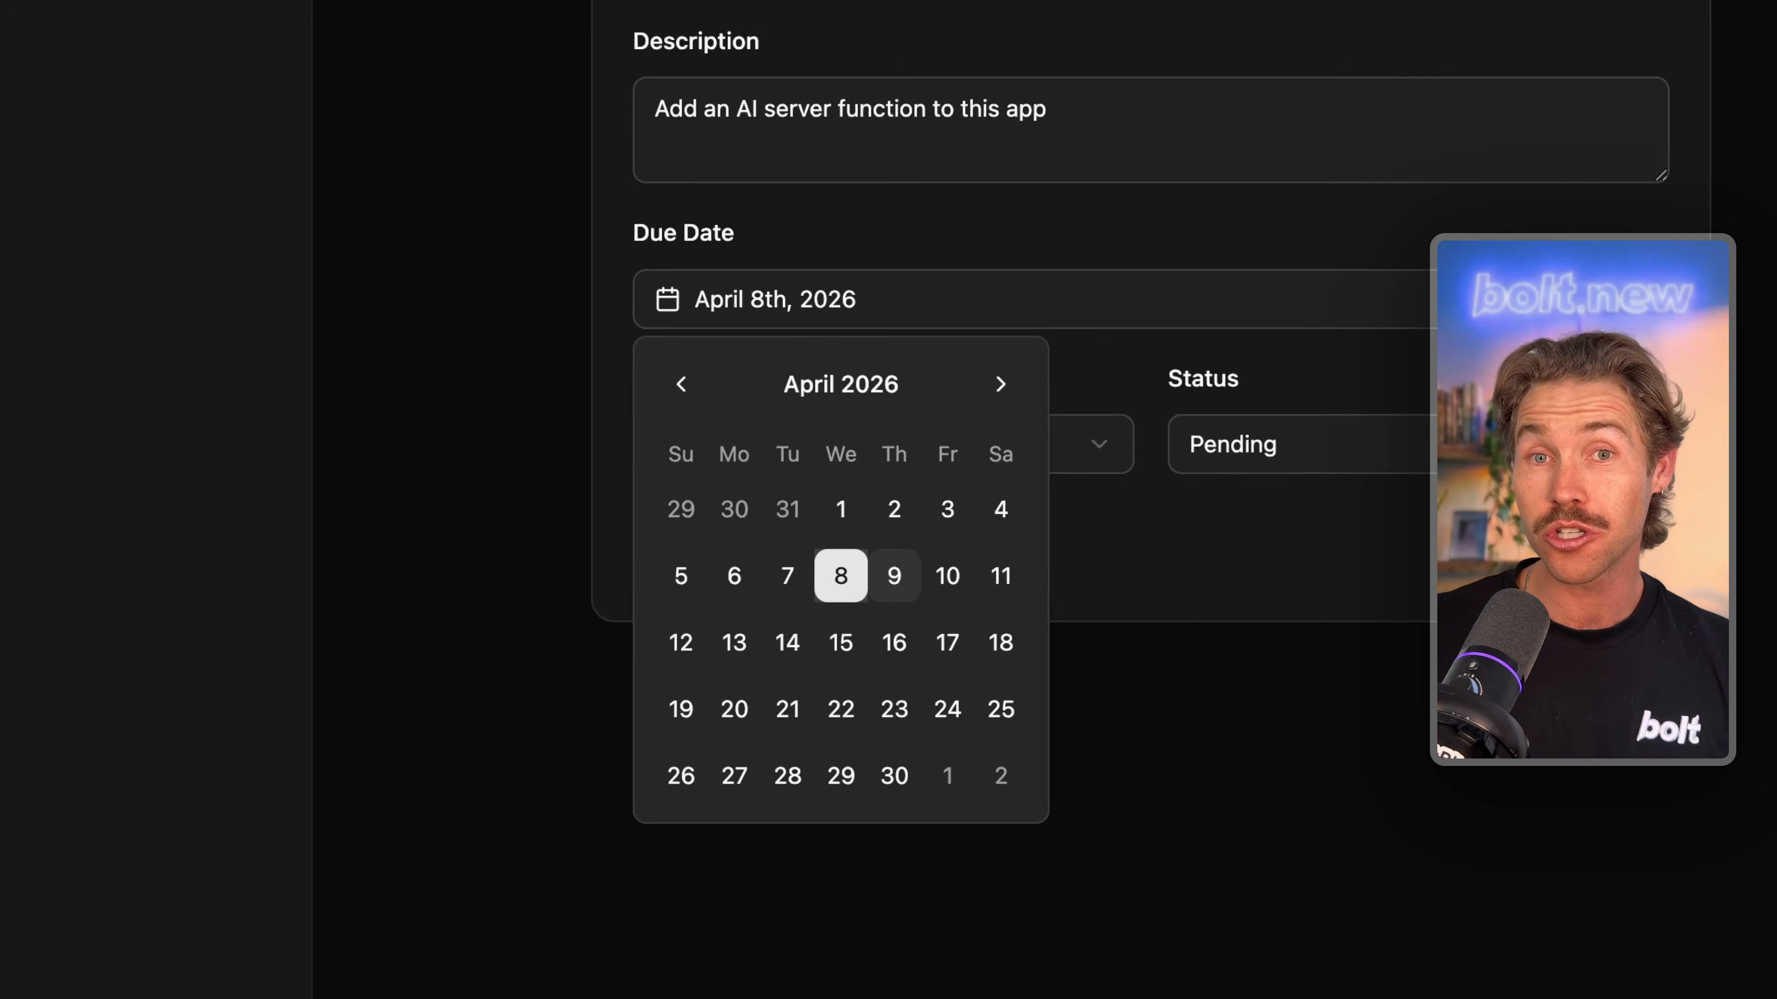
click(992, 645)
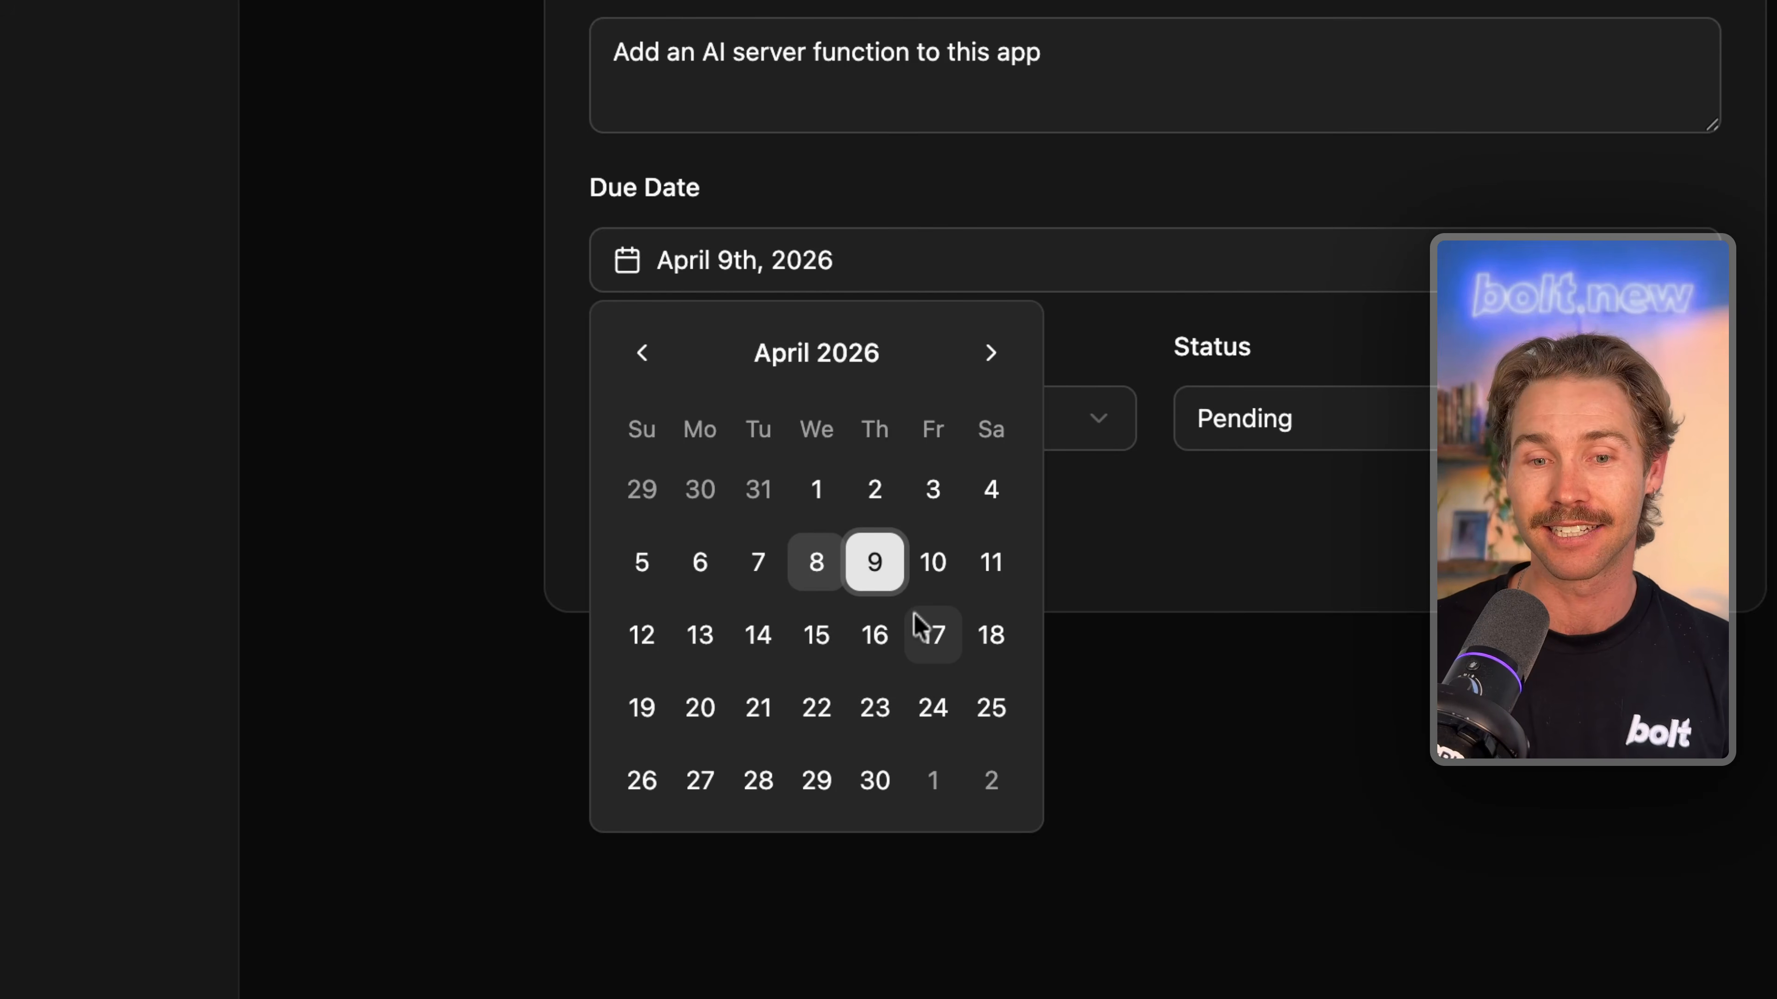
key(Escape)
click(696, 534)
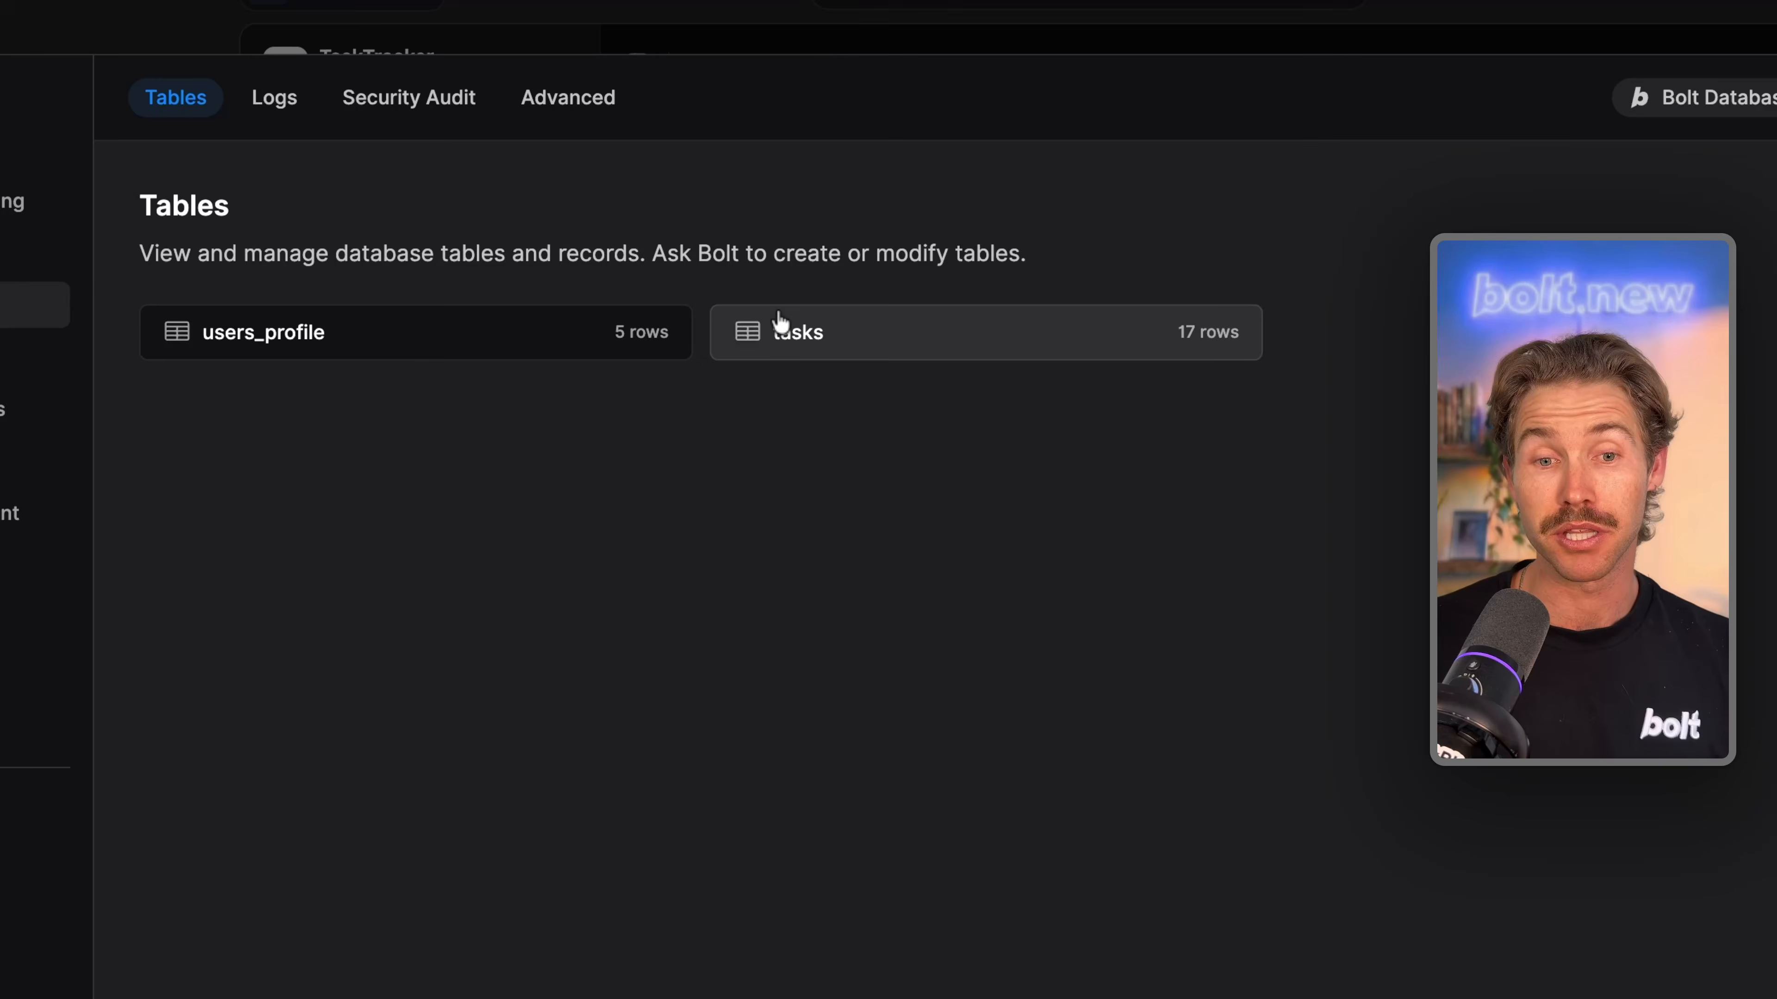
- Open the tasks table in the project database and look through its records
click(780, 334)
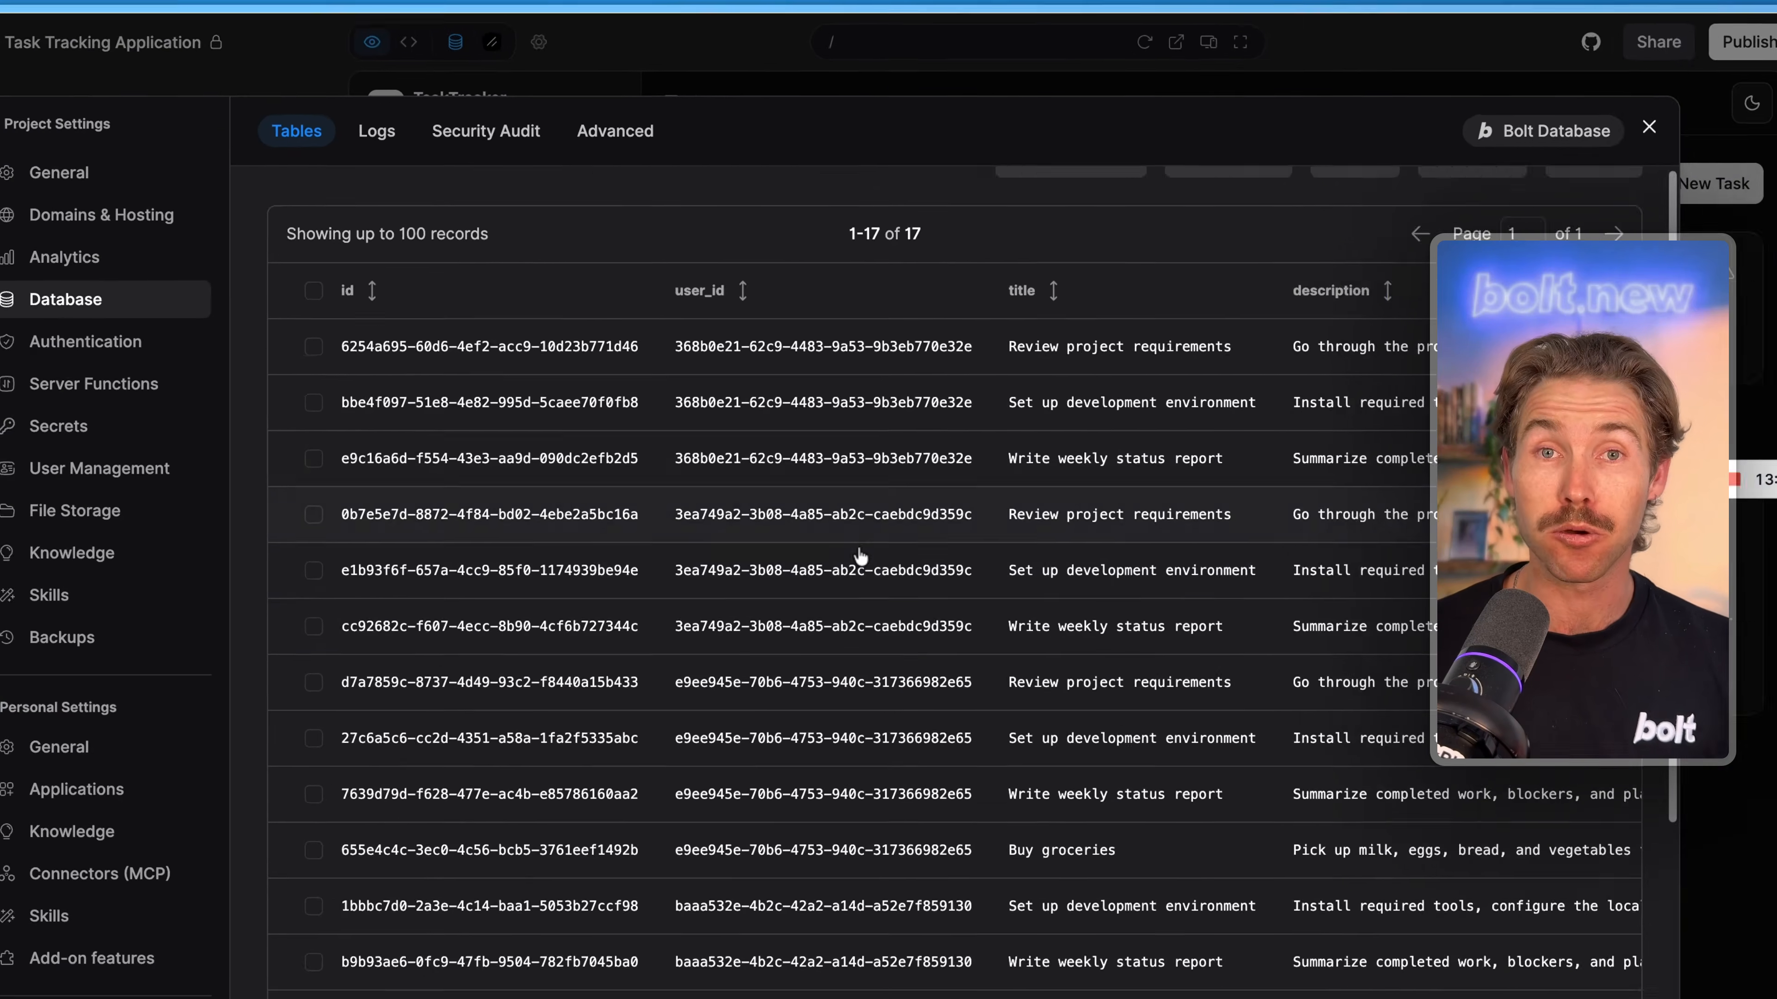
scroll(870, 625, down, 5)
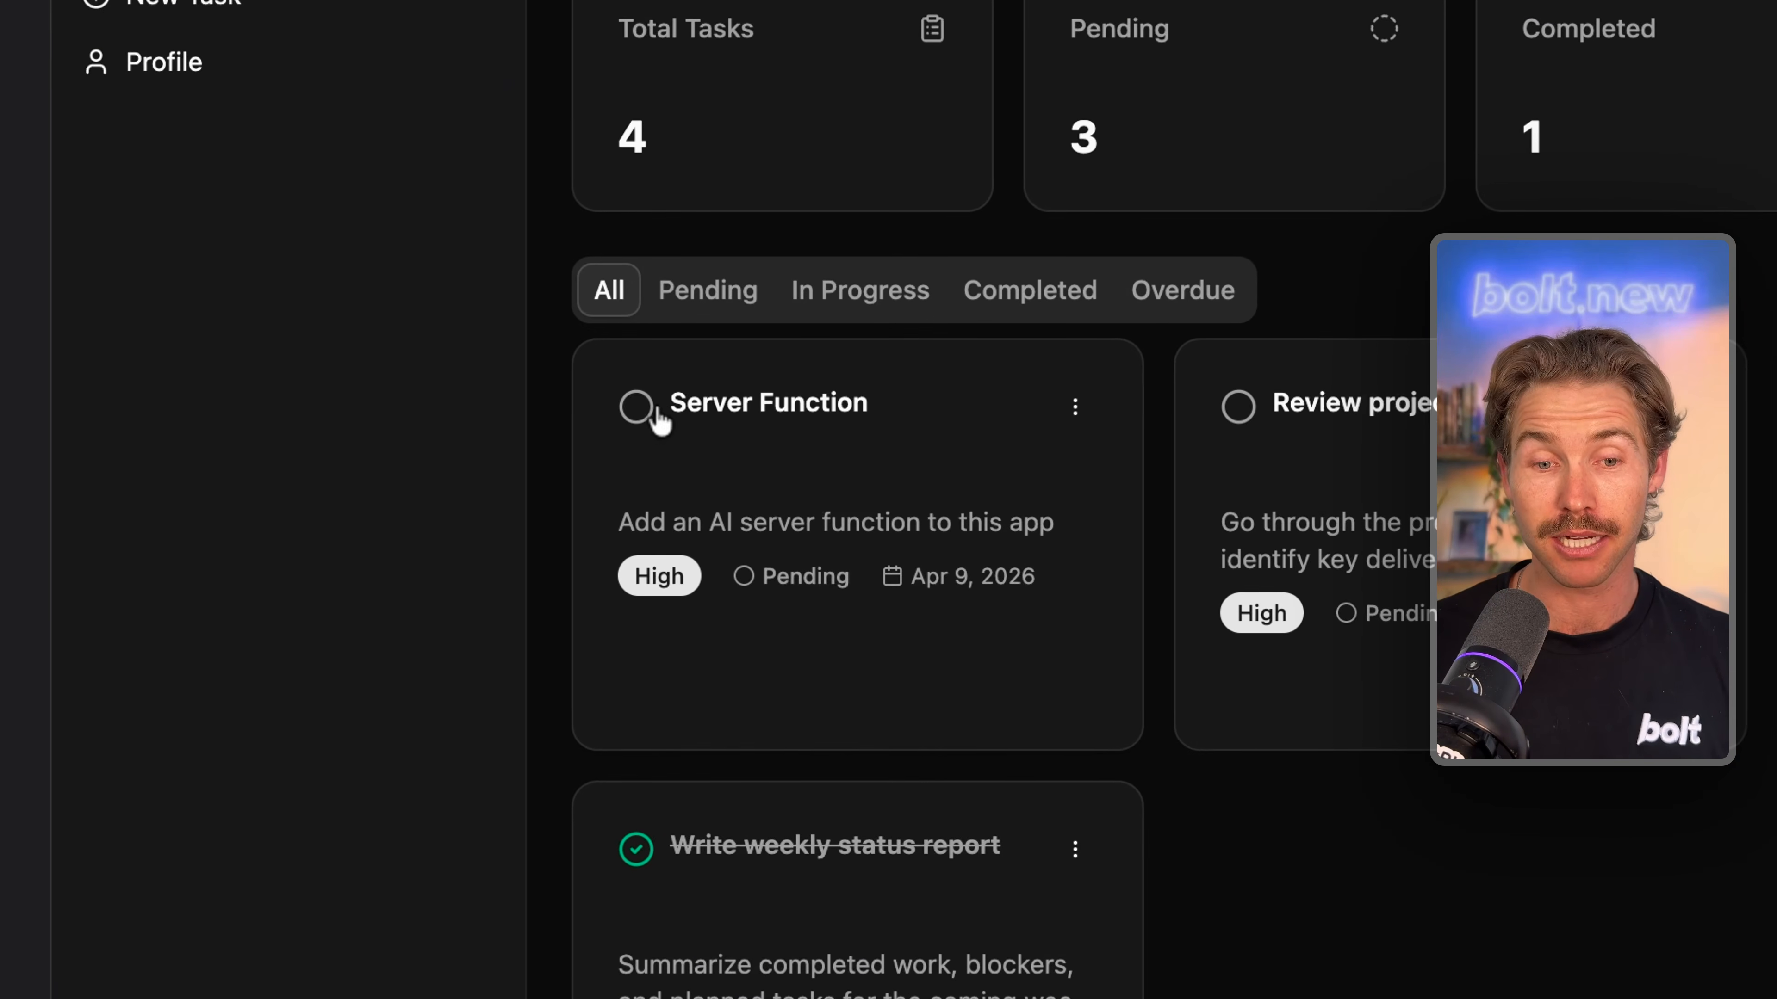
- Mark the Server Function task as completed on the dashboard
click(732, 455)
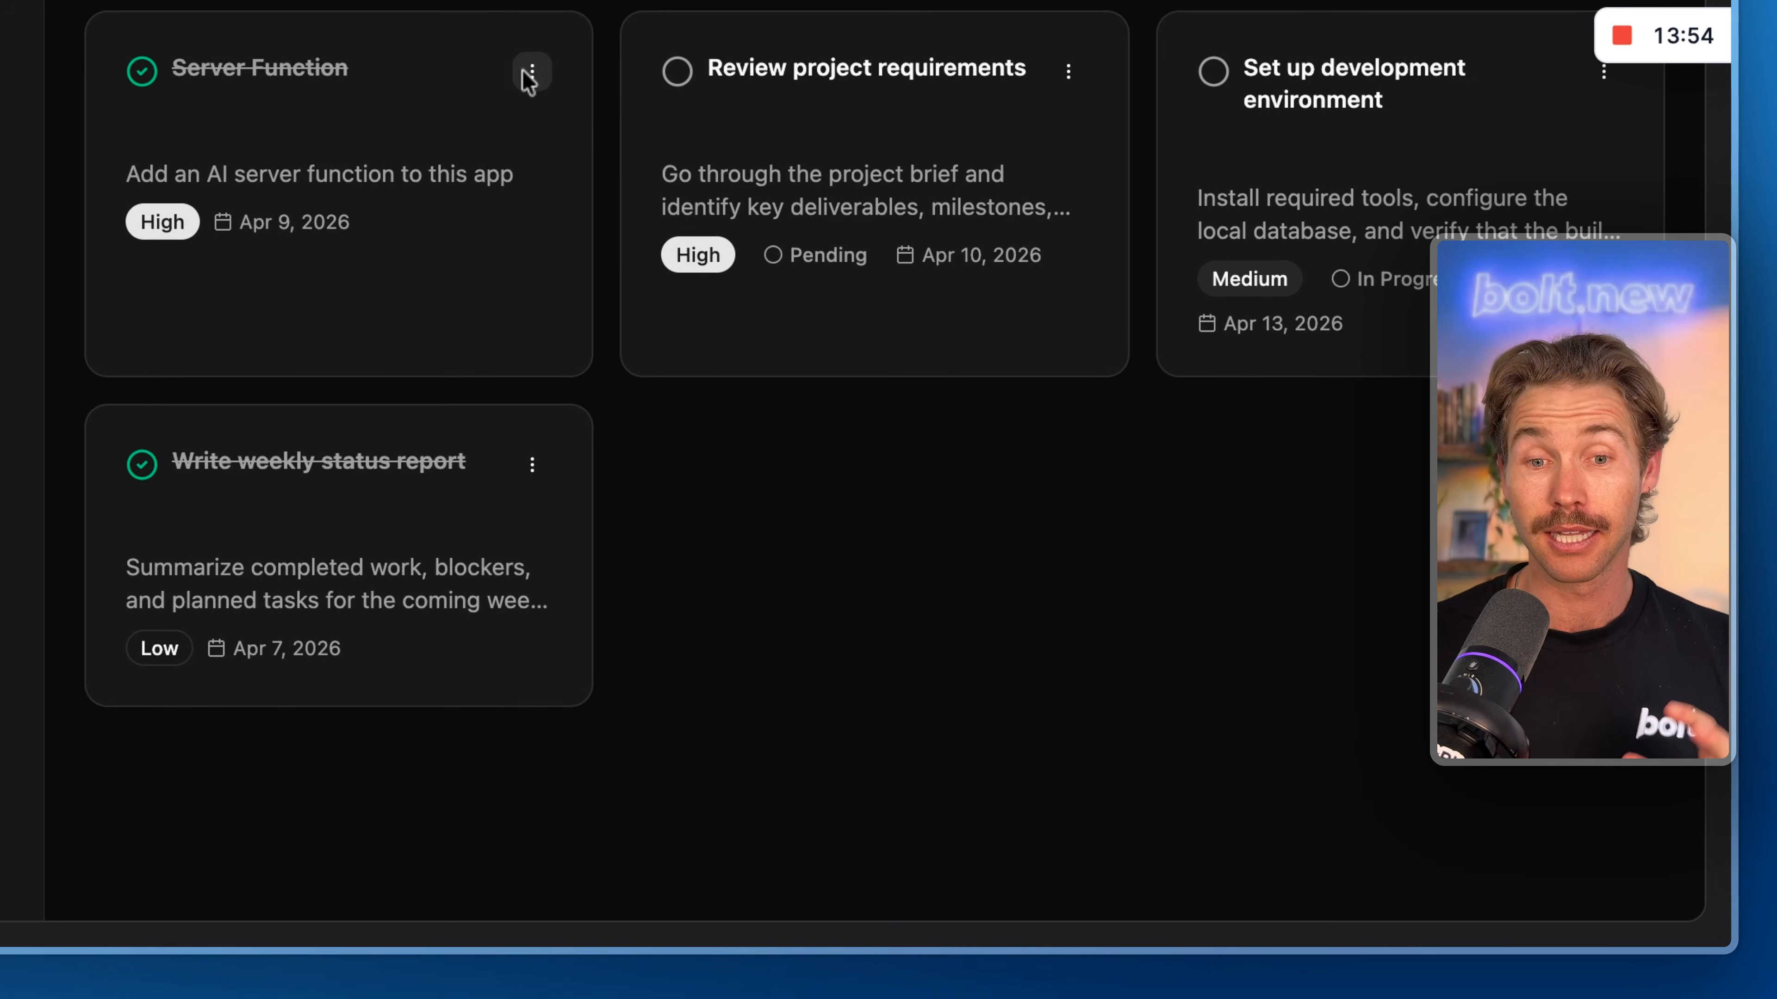
- Save the Server Function task with the title "Server Function EDIT" and Urgent priority, and return it to pending
click(532, 71)
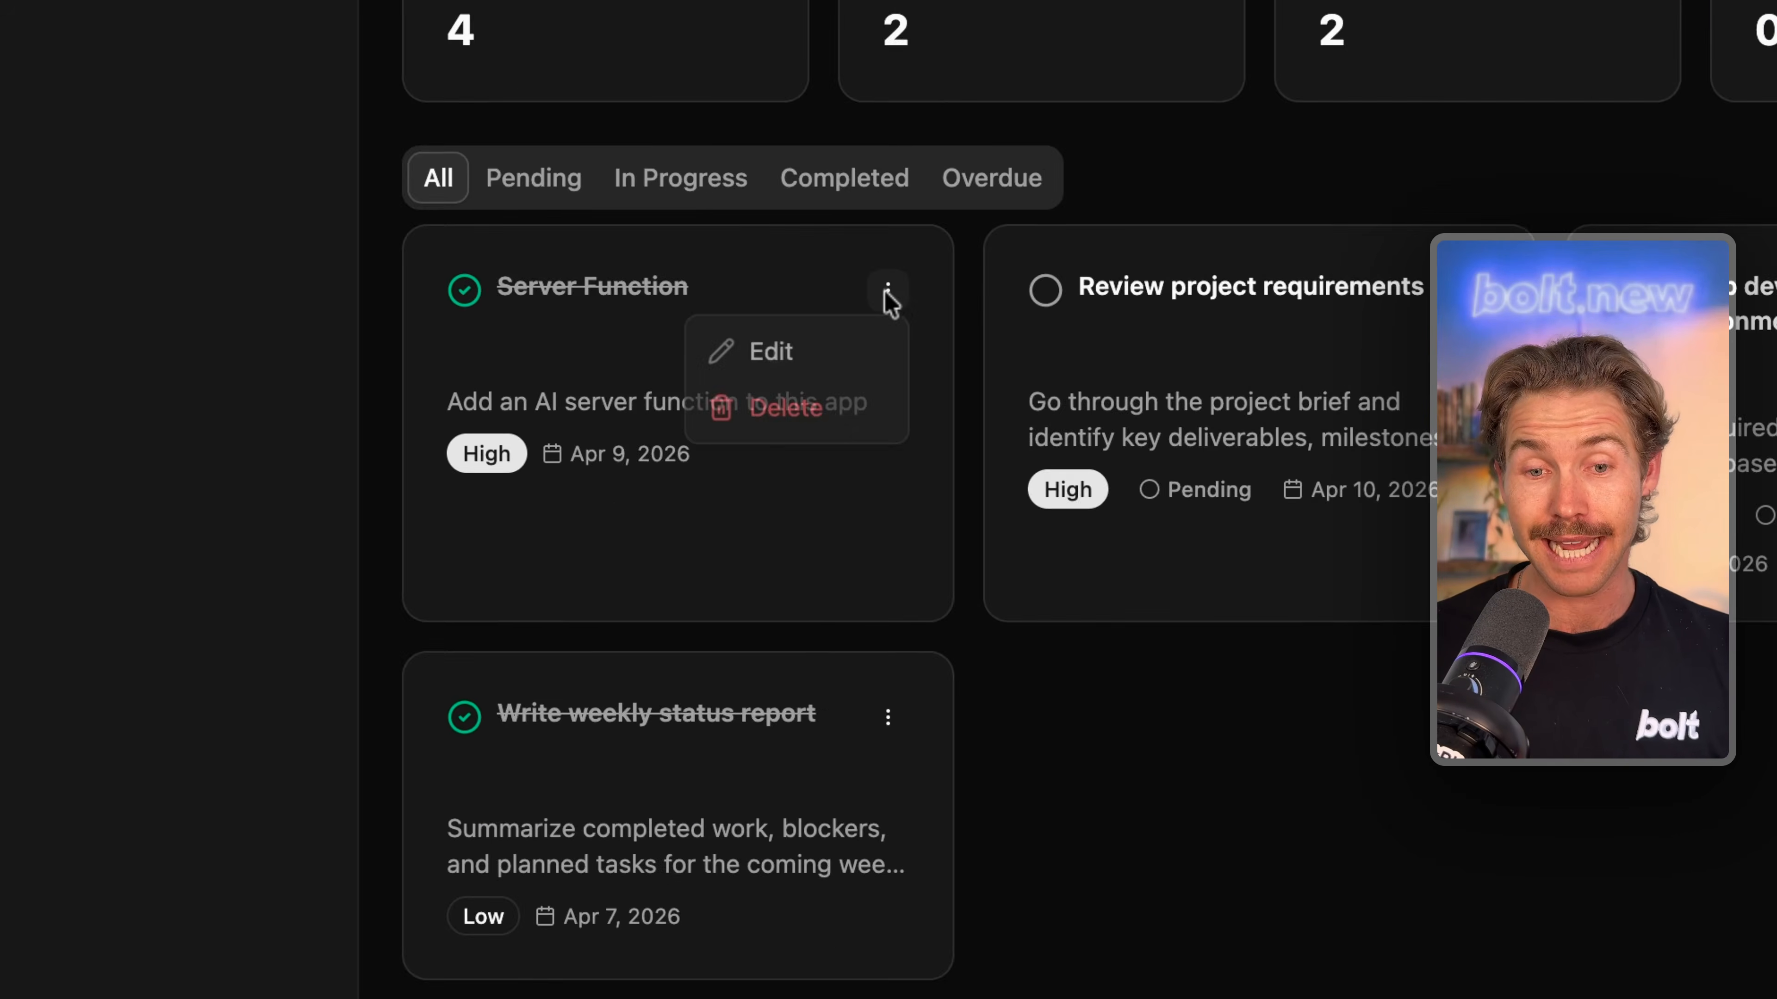
click(467, 124)
click(1168, 114)
text(EDIT)
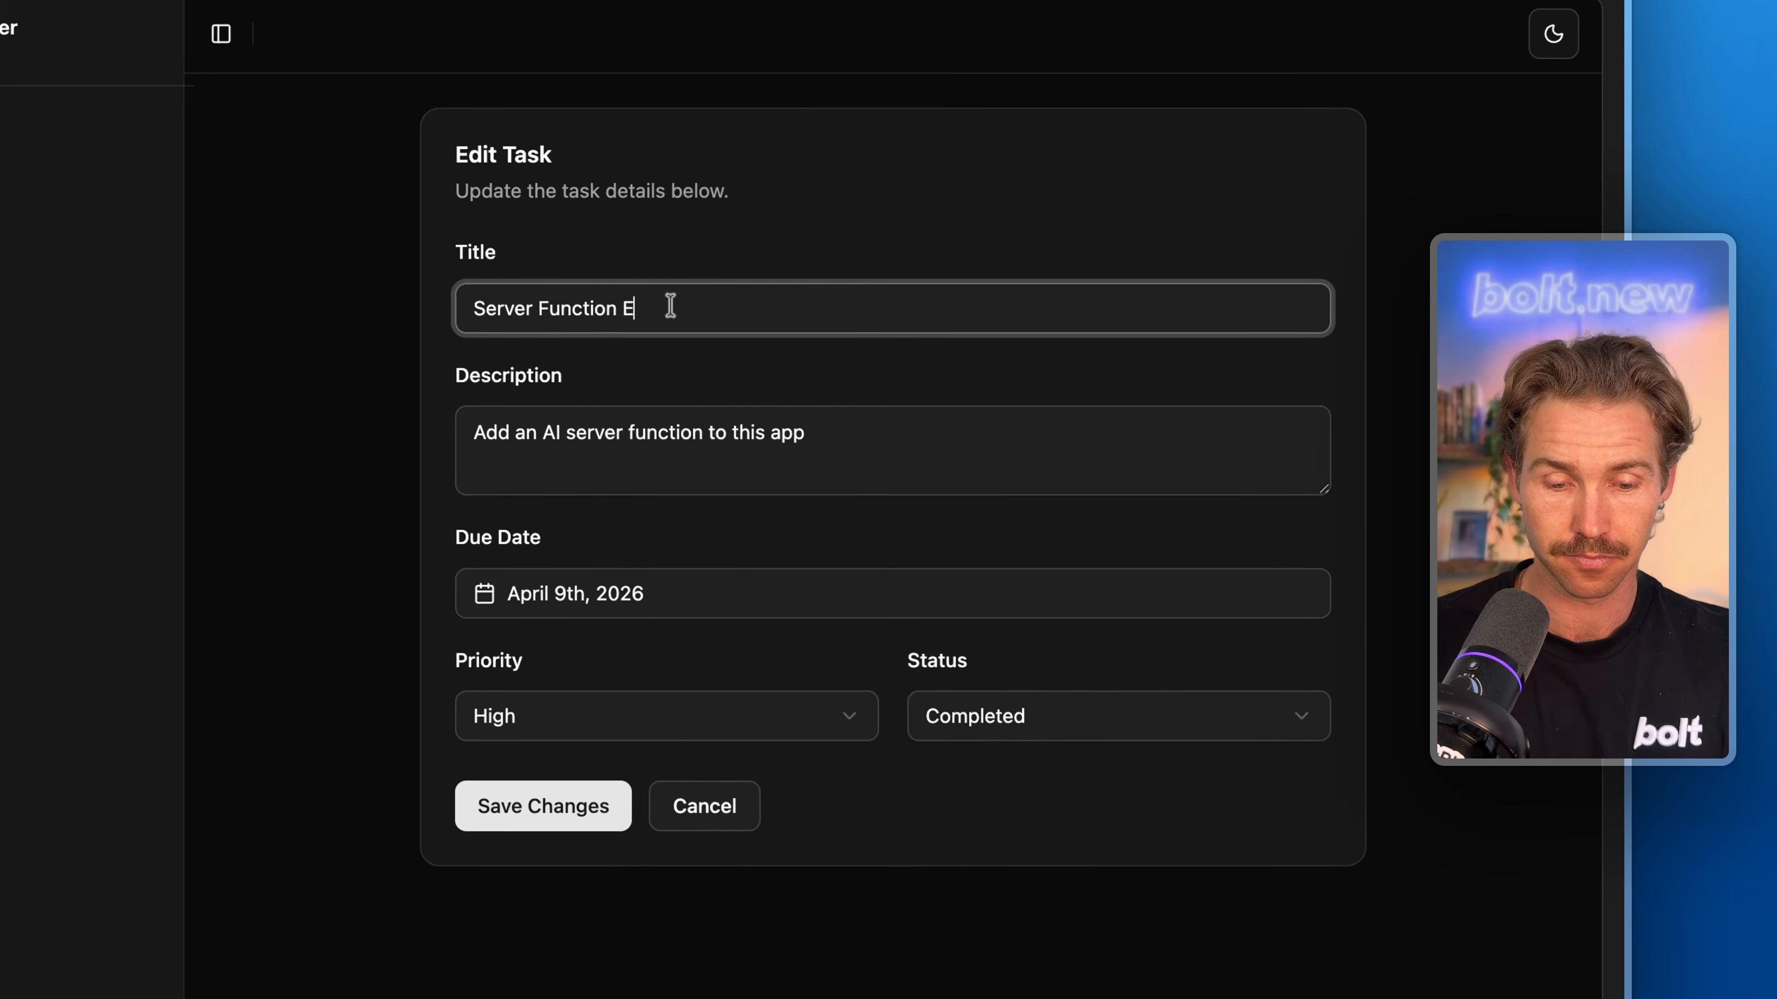
click(635, 725)
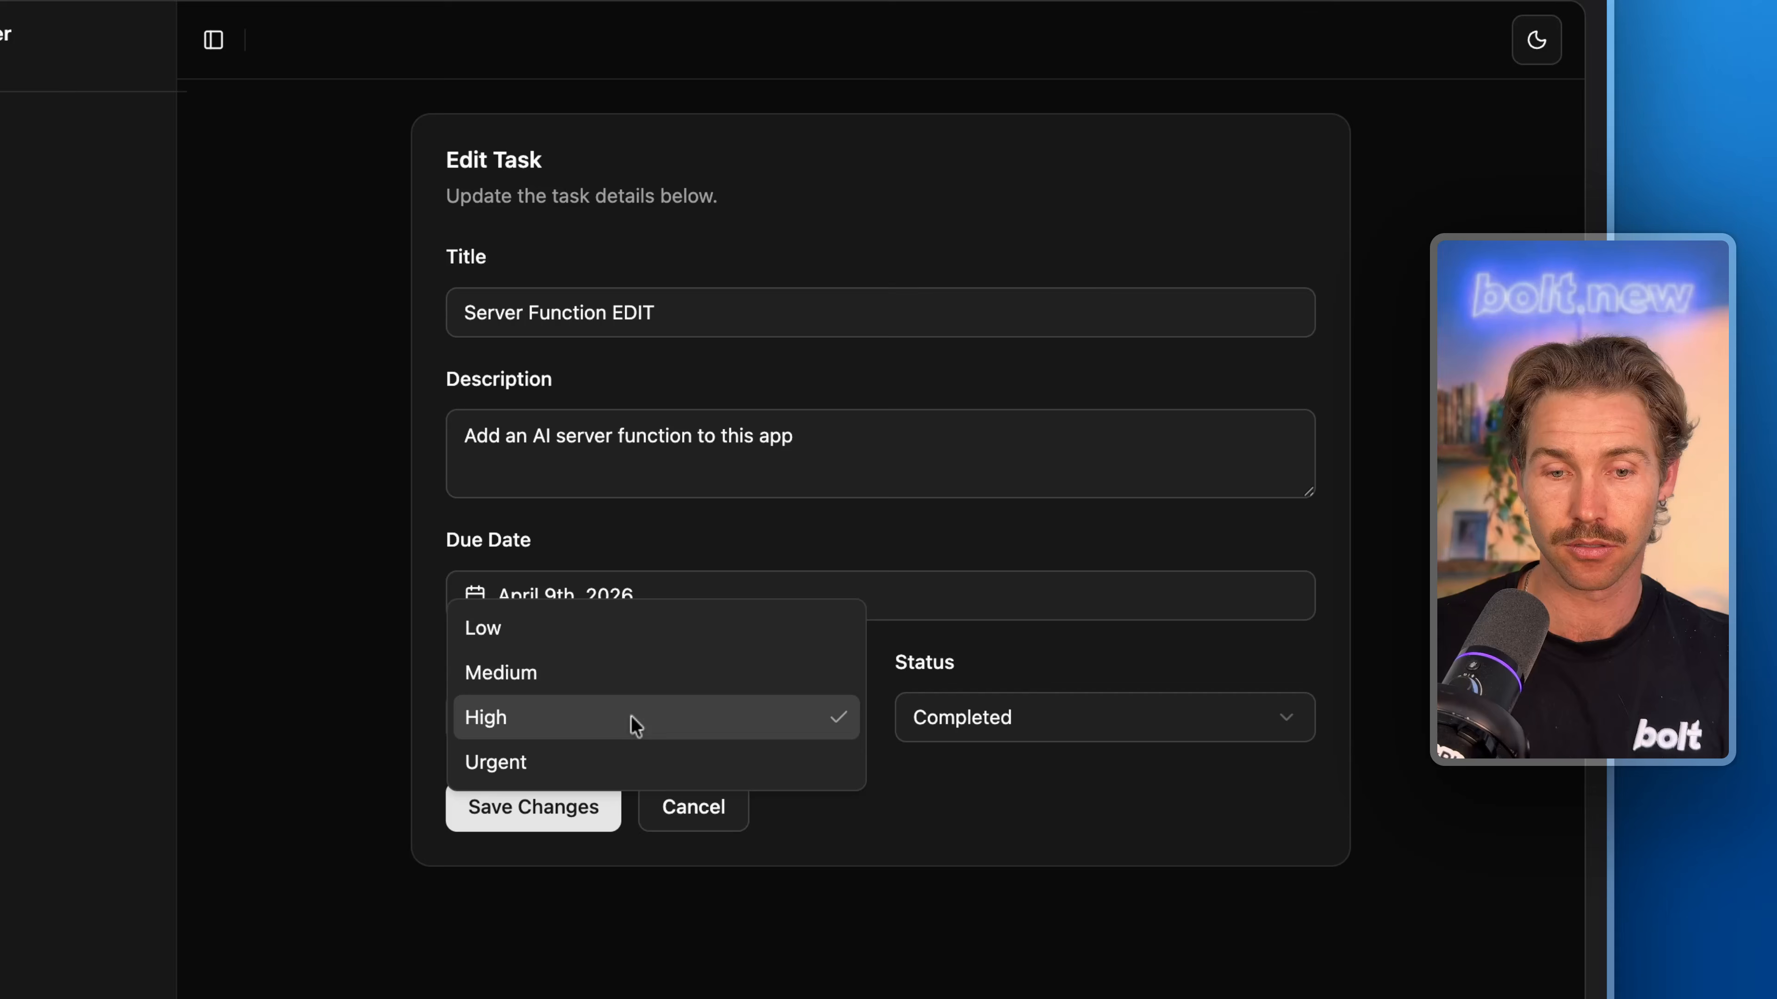
click(594, 760)
click(533, 806)
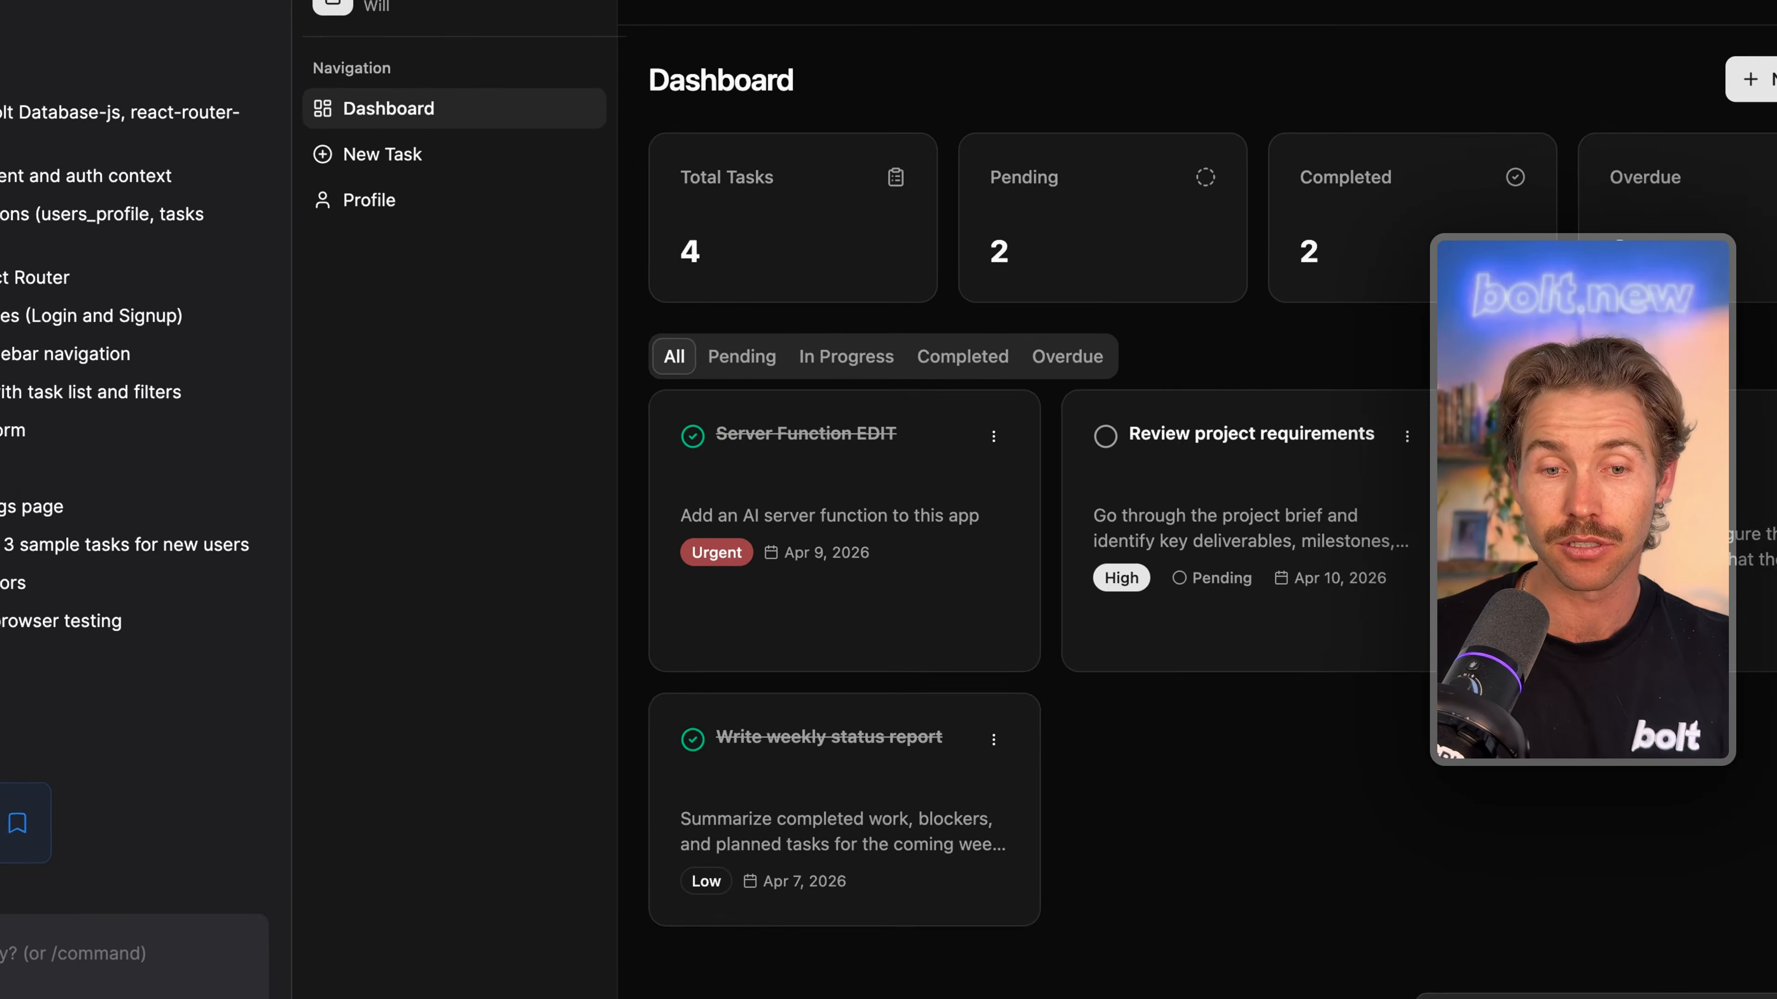
click(704, 459)
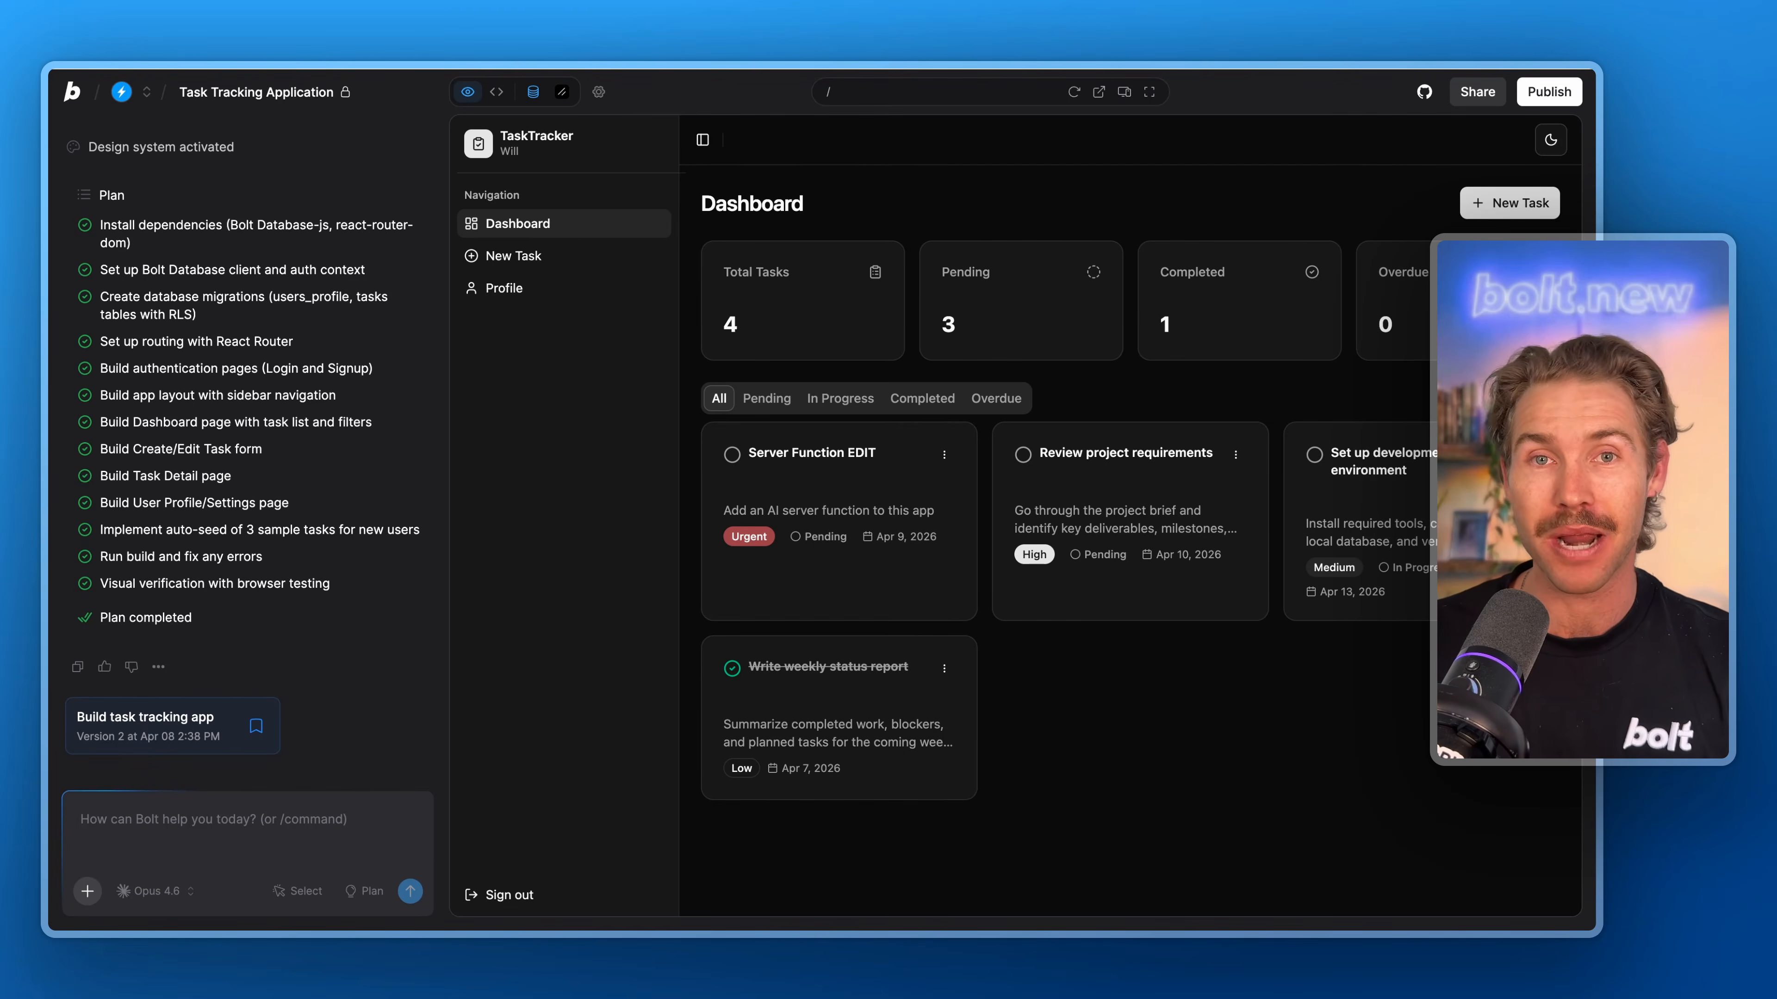
- Prompt the AI to make the date picker disappear after a new day is clicked when creating a new task
text(When creating a new task, and I select a date using the date picker, after clicking a new day, the date picker should disappear.)
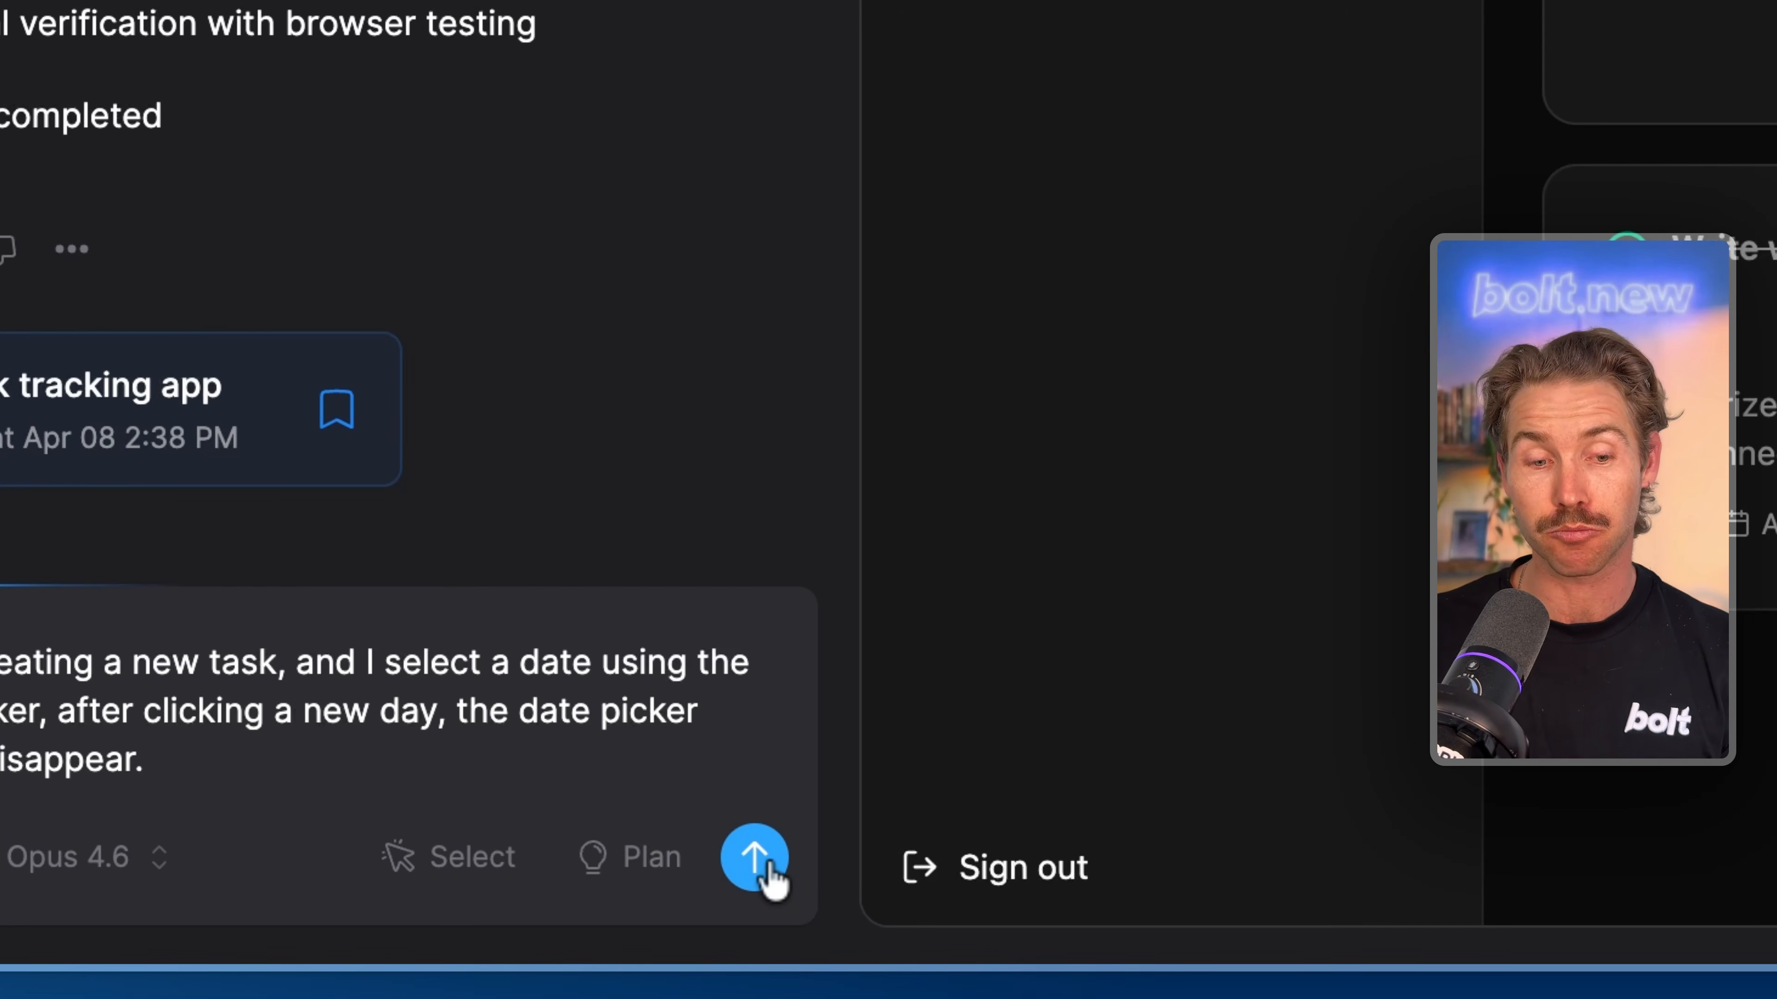
click(755, 859)
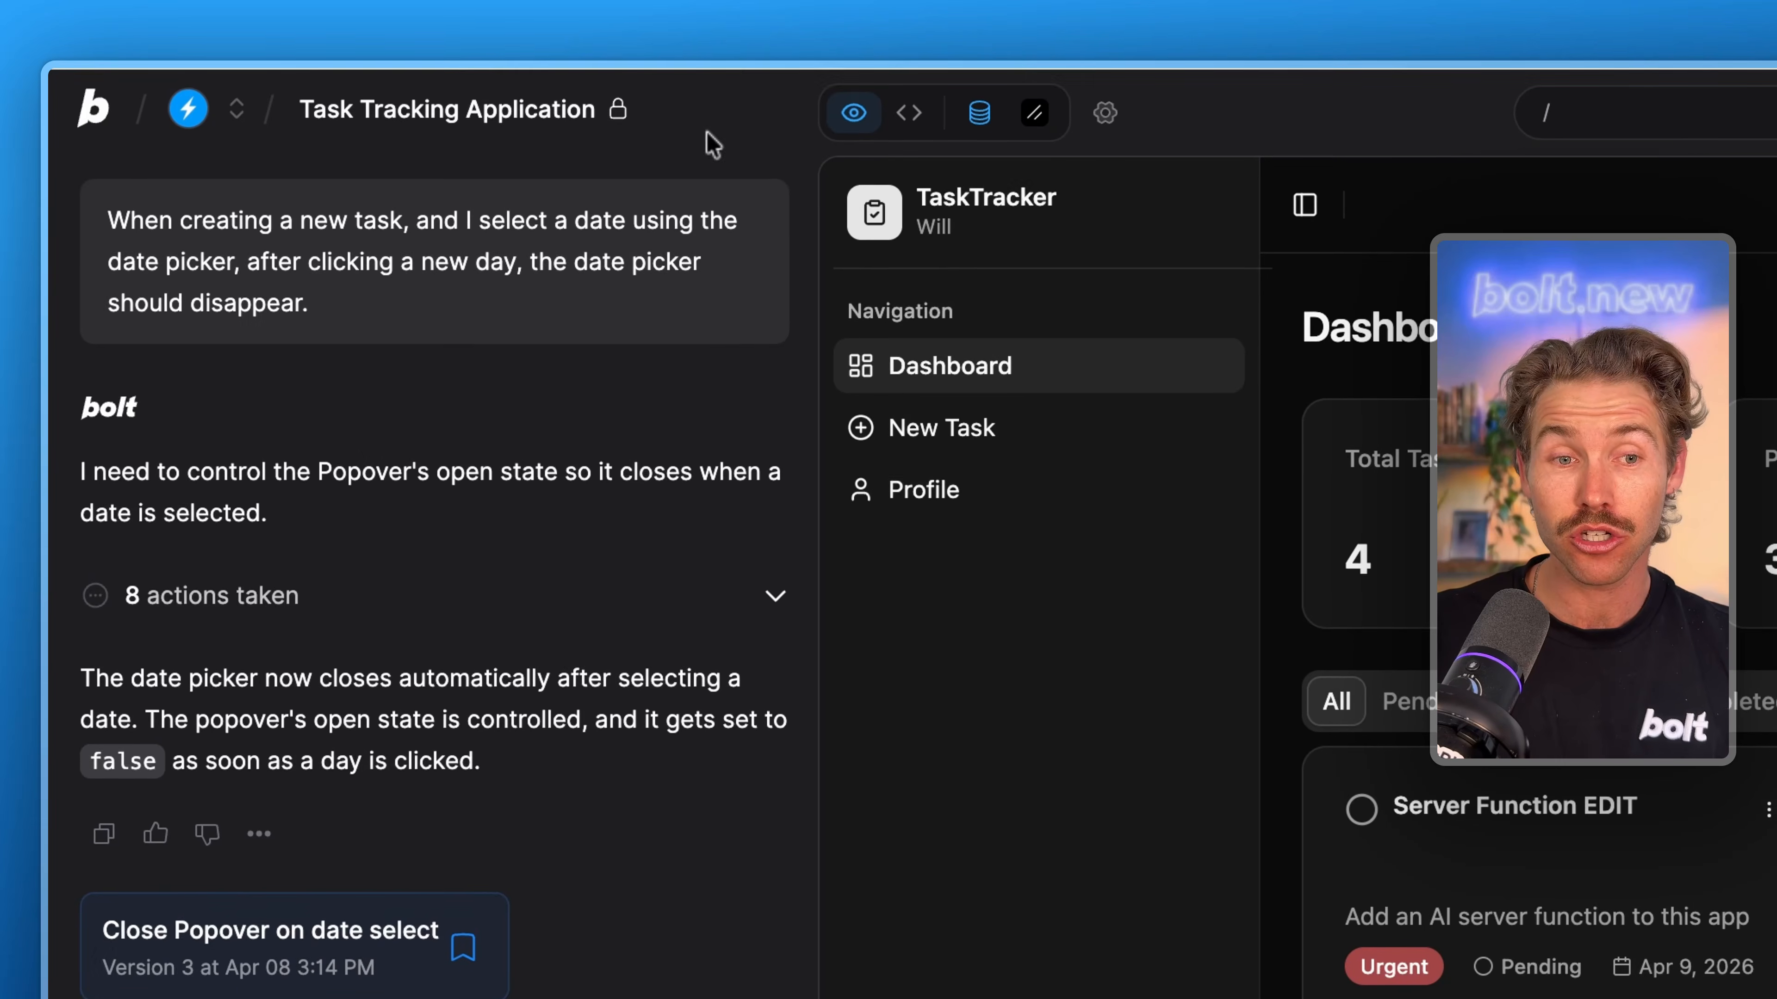
- Open the project's version history and look at the earlier "Build task tracking app" version
click(659, 114)
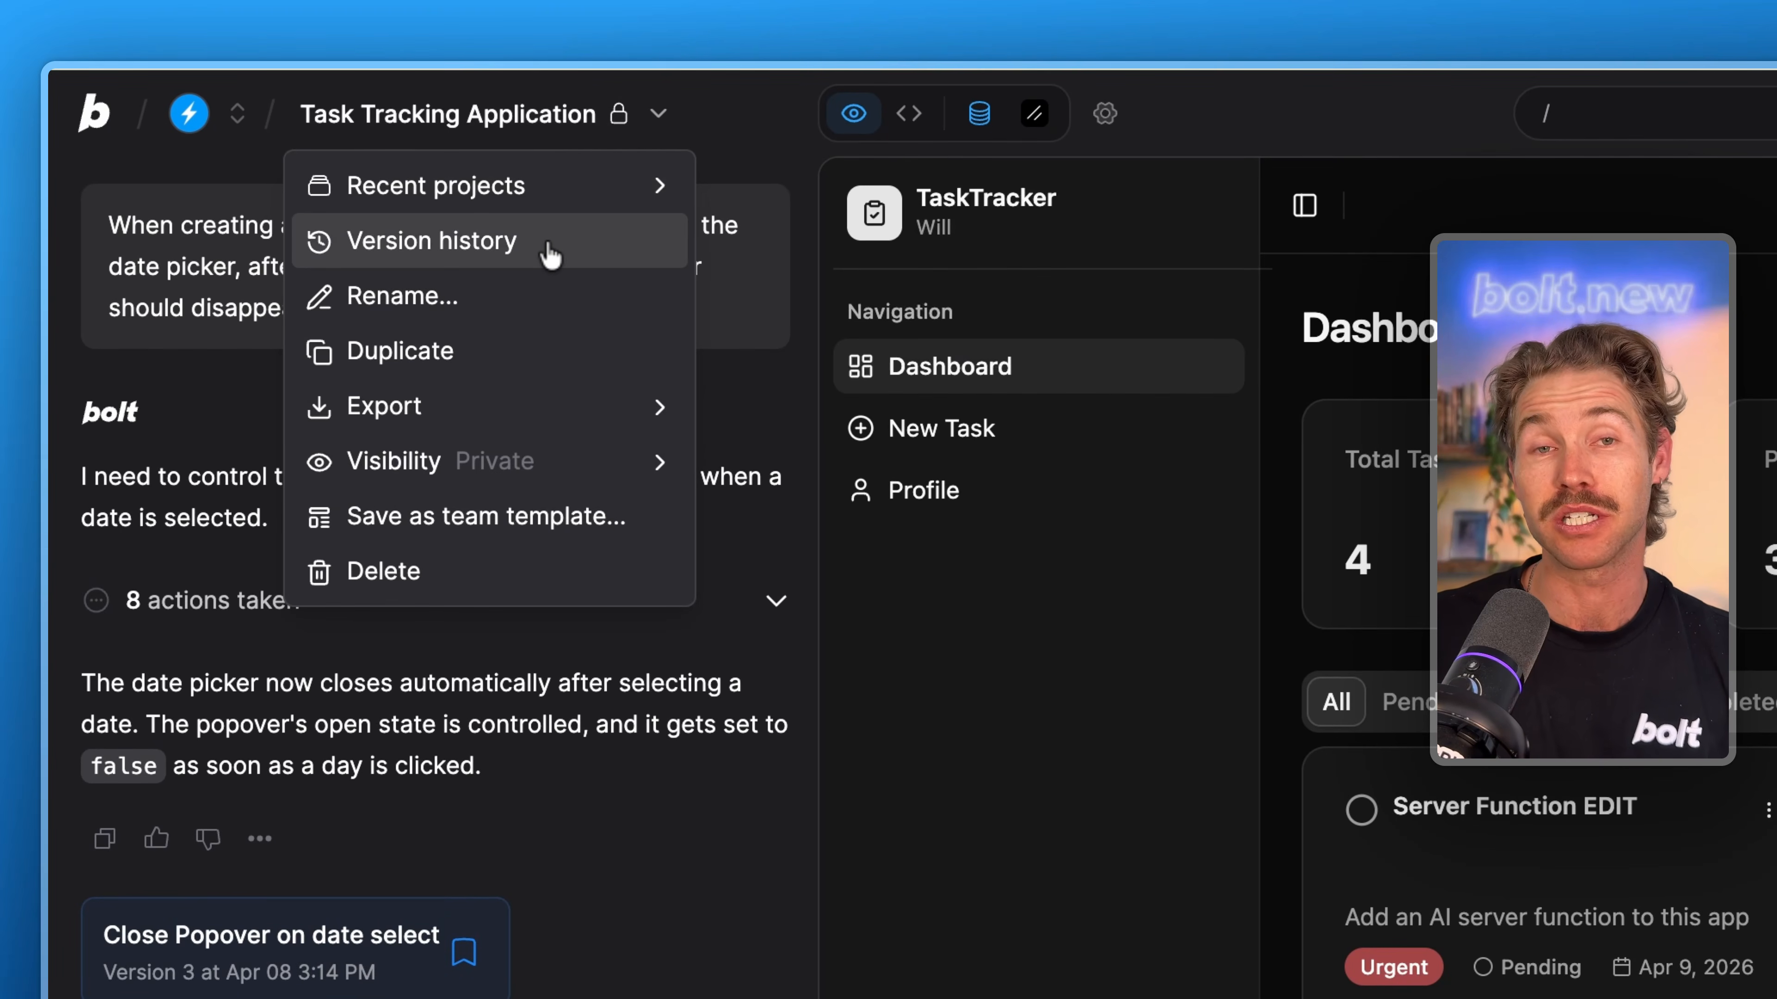
click(551, 255)
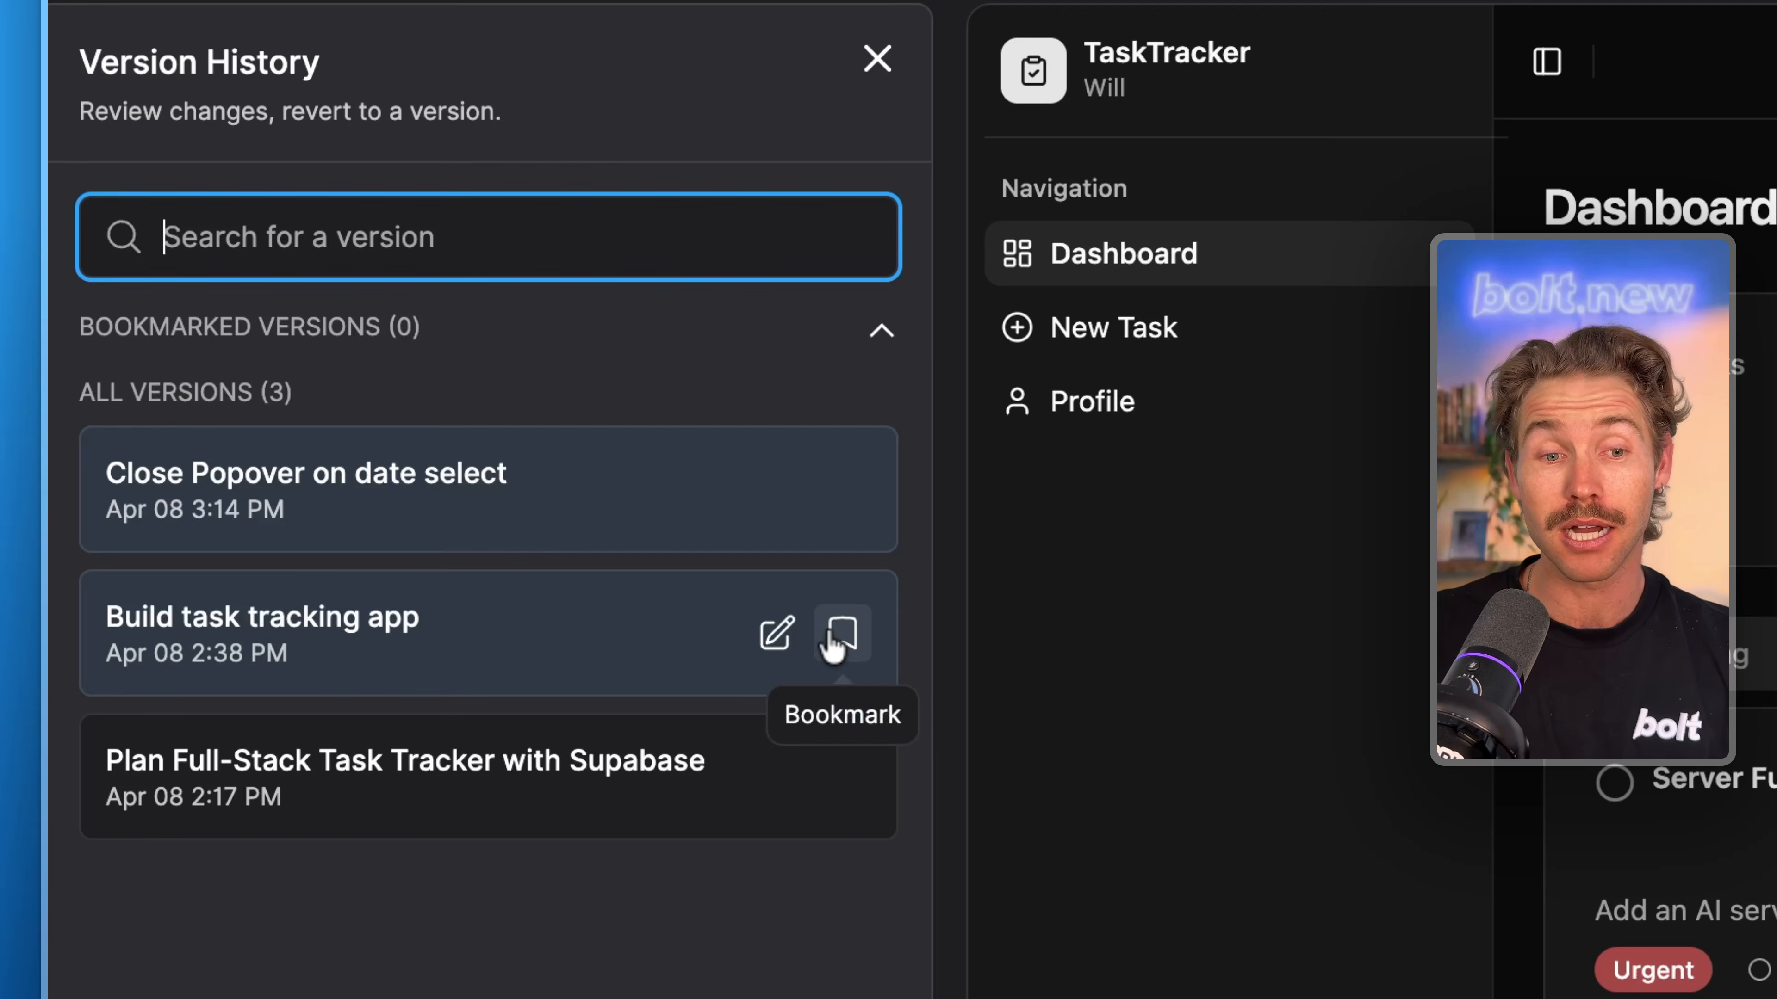
click(682, 647)
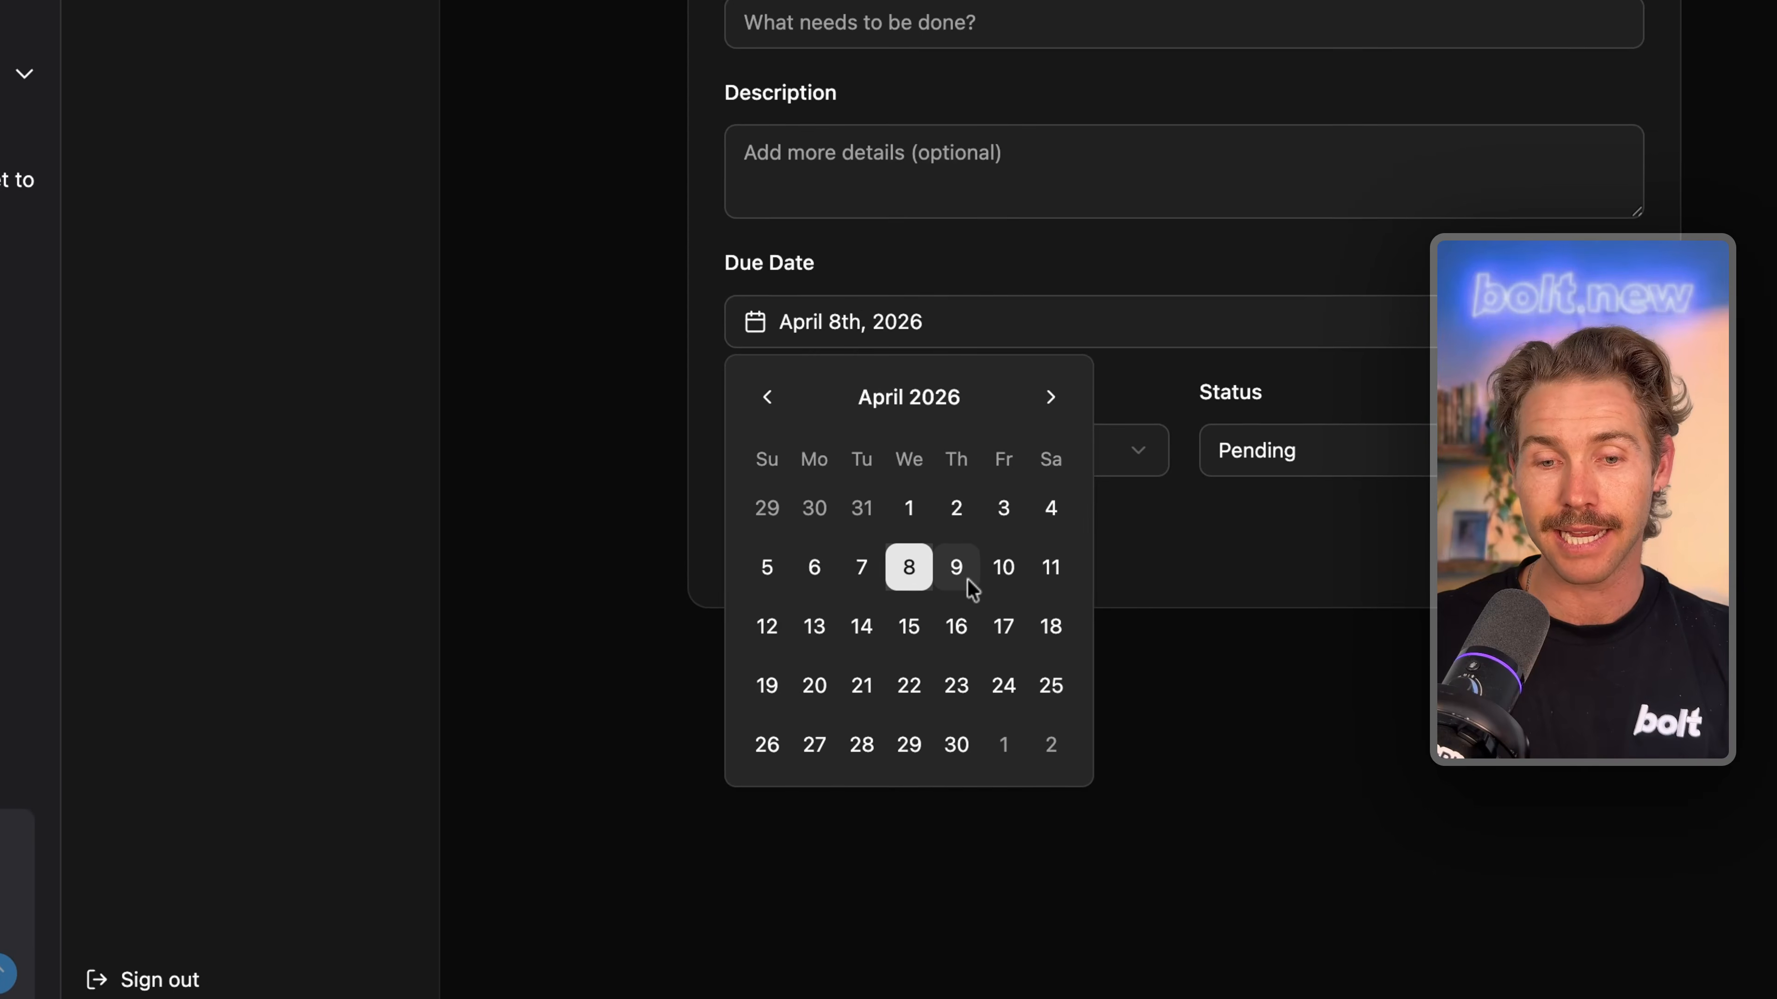
- Test the date picker by choosing April 9, 2026 as the due date in the new task form
click(968, 580)
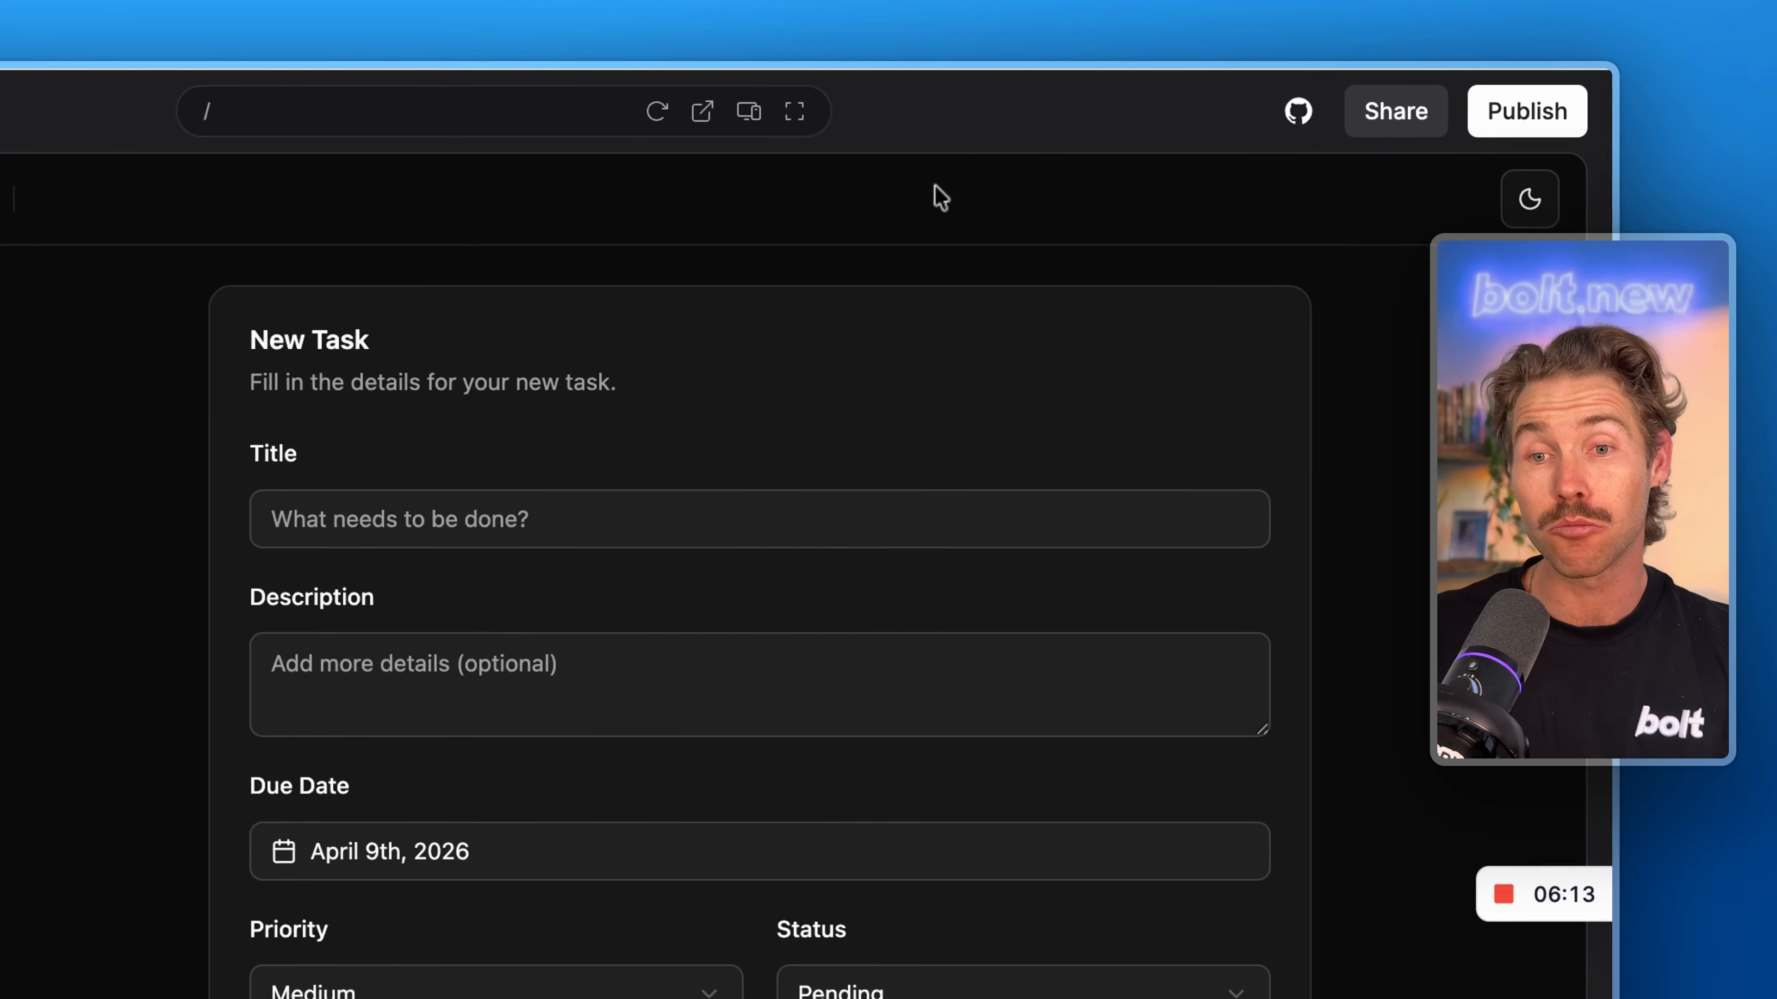
- Open the GitHub repository creation dialog for the project and examine its repository name setting
click(1424, 91)
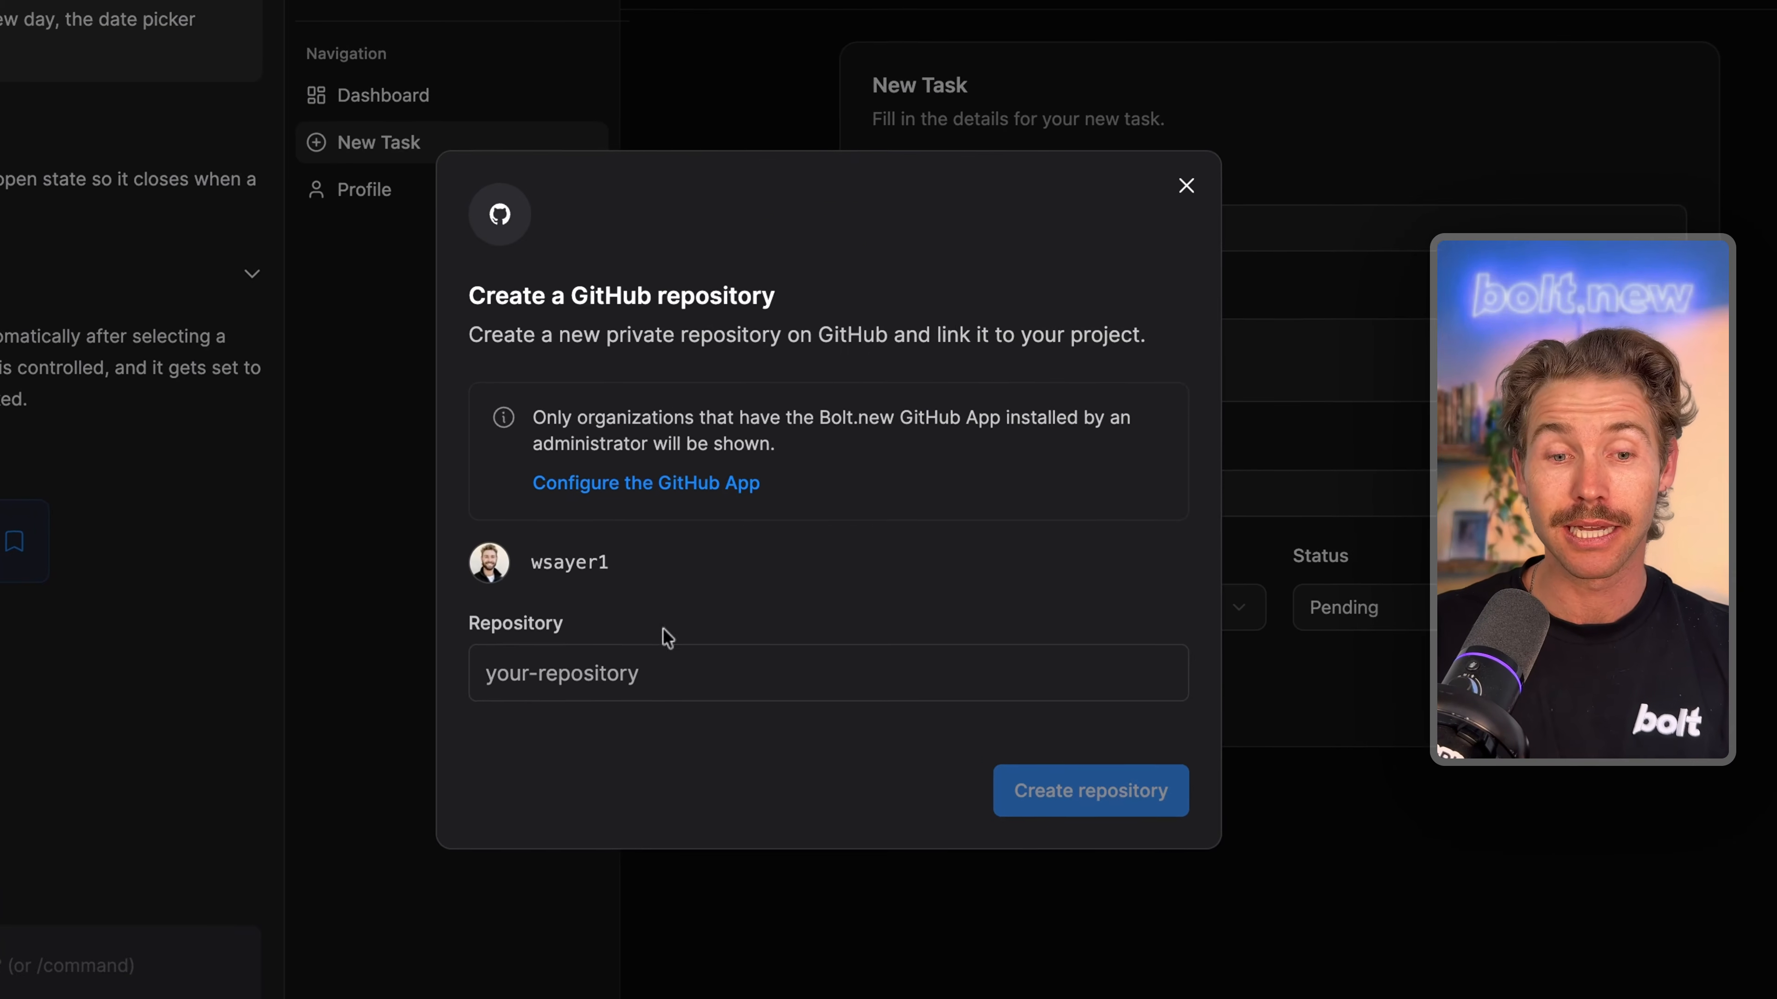
click(632, 688)
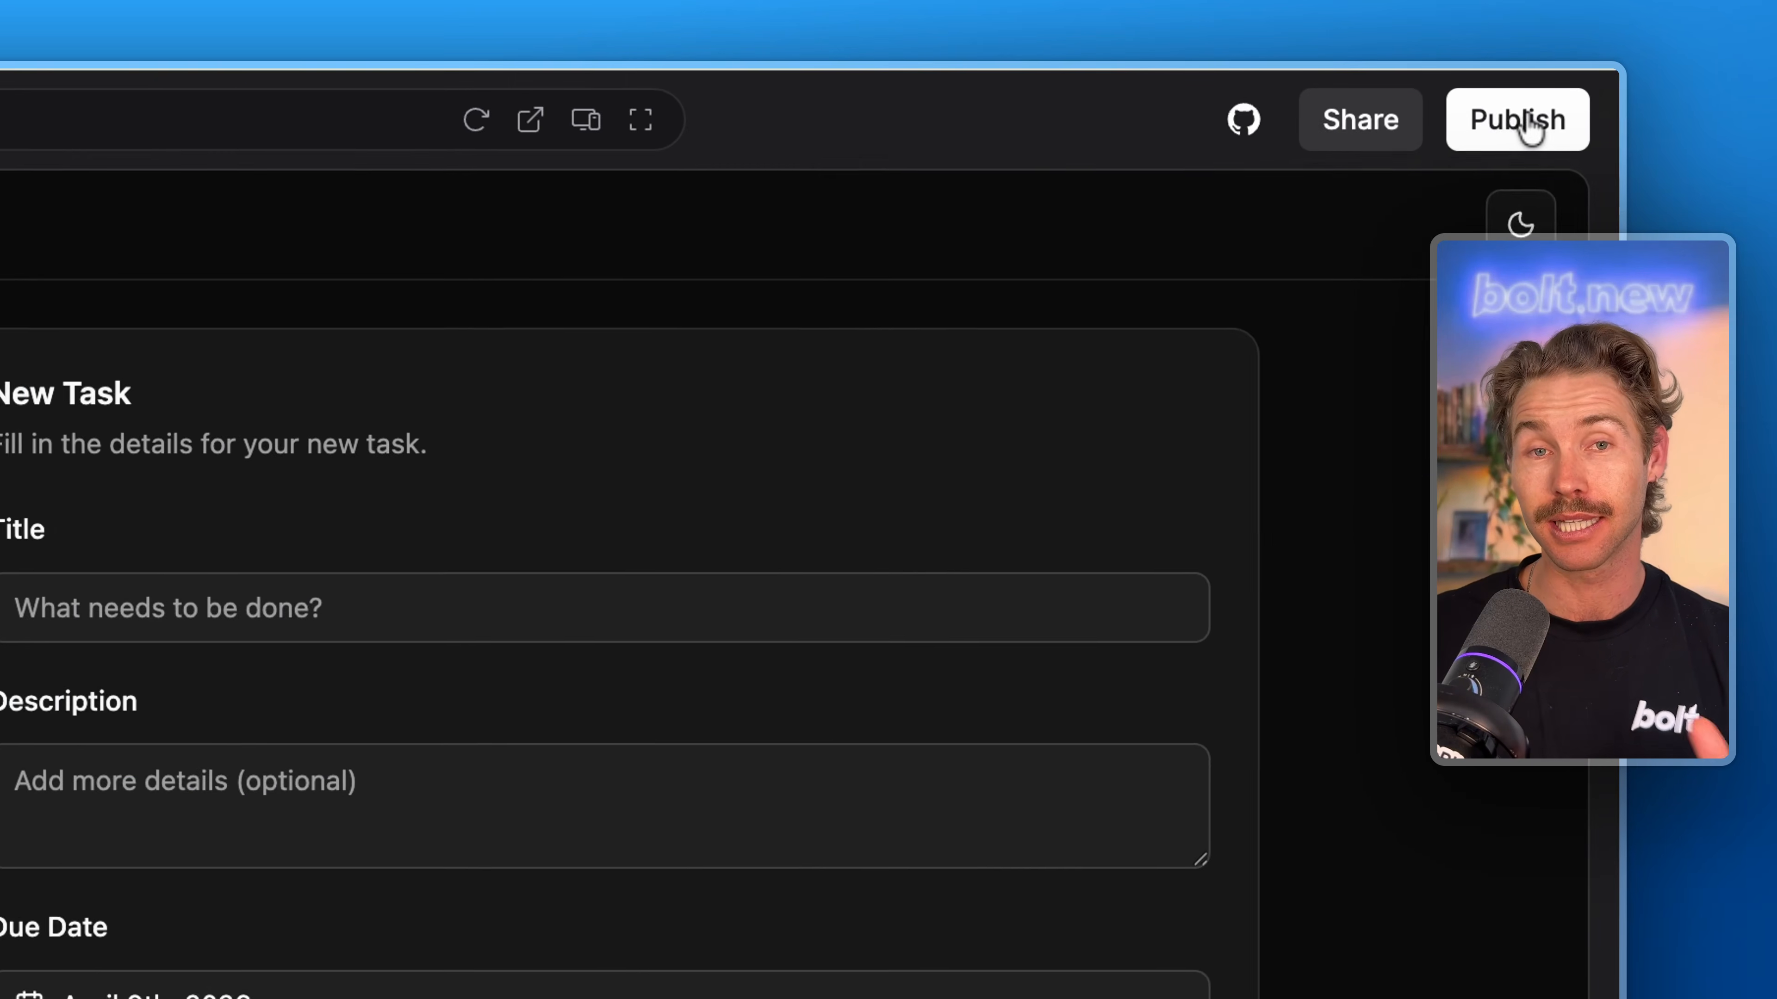
- Check the project's publishing status and open the review of its detected security issues
click(1522, 112)
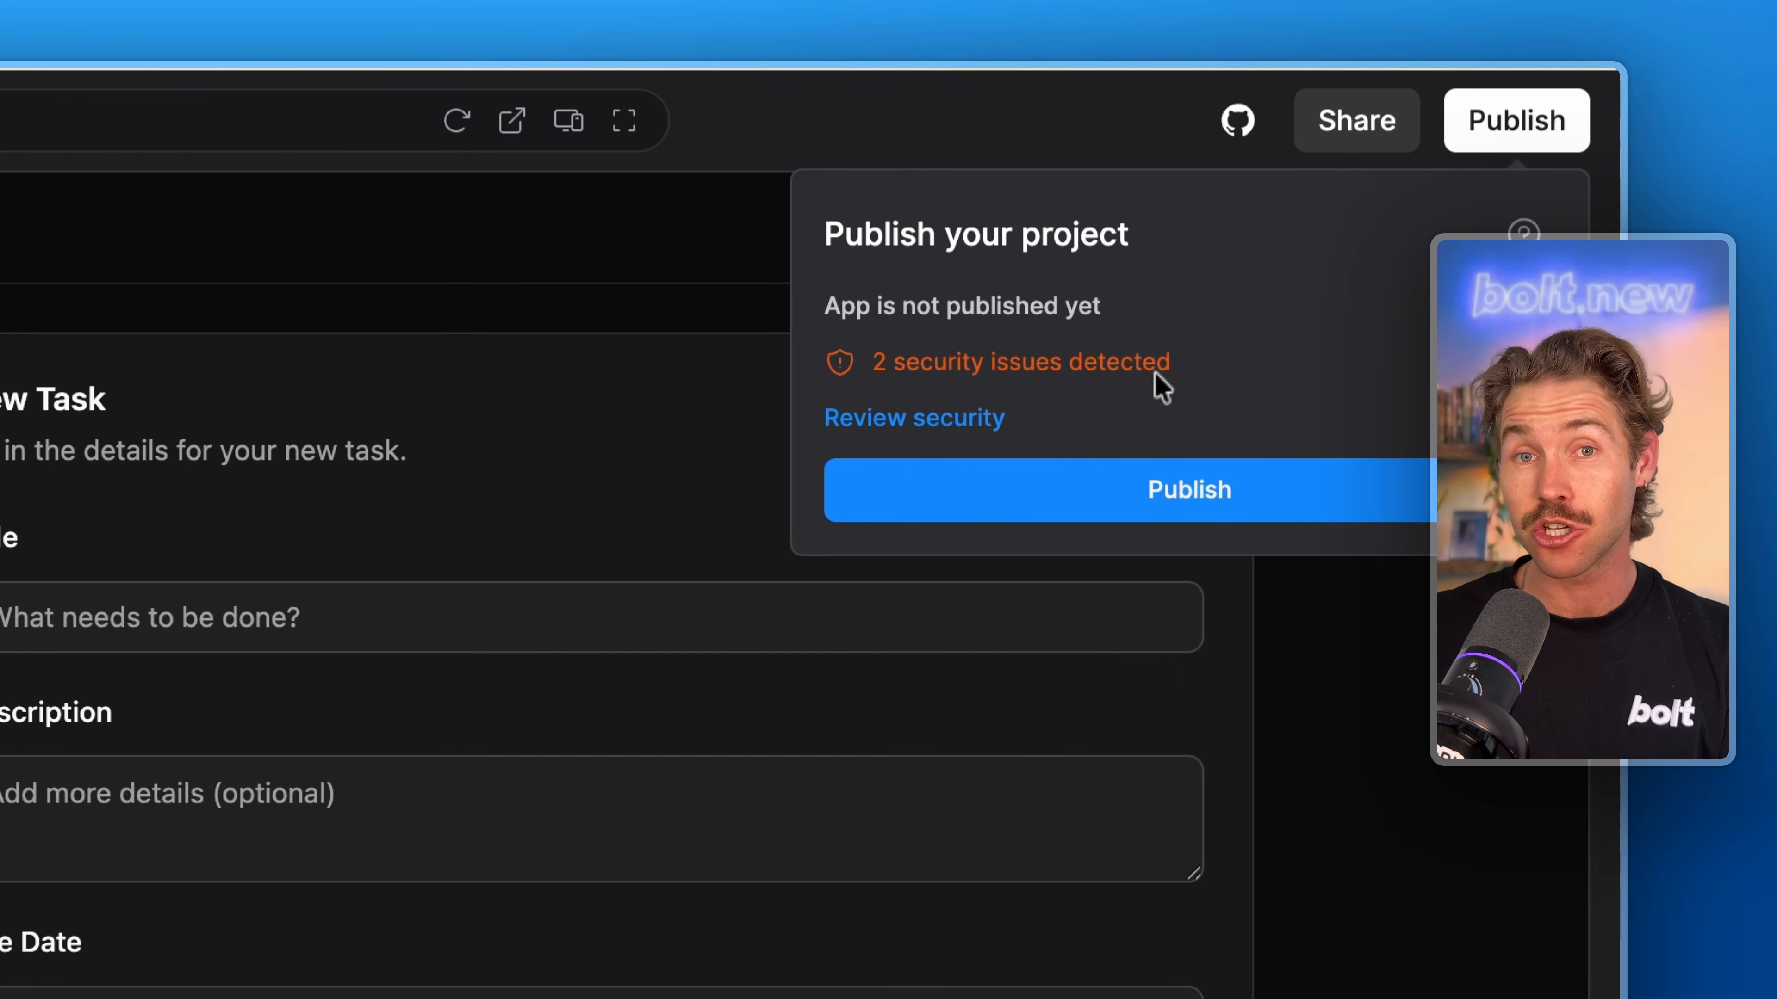
click(928, 420)
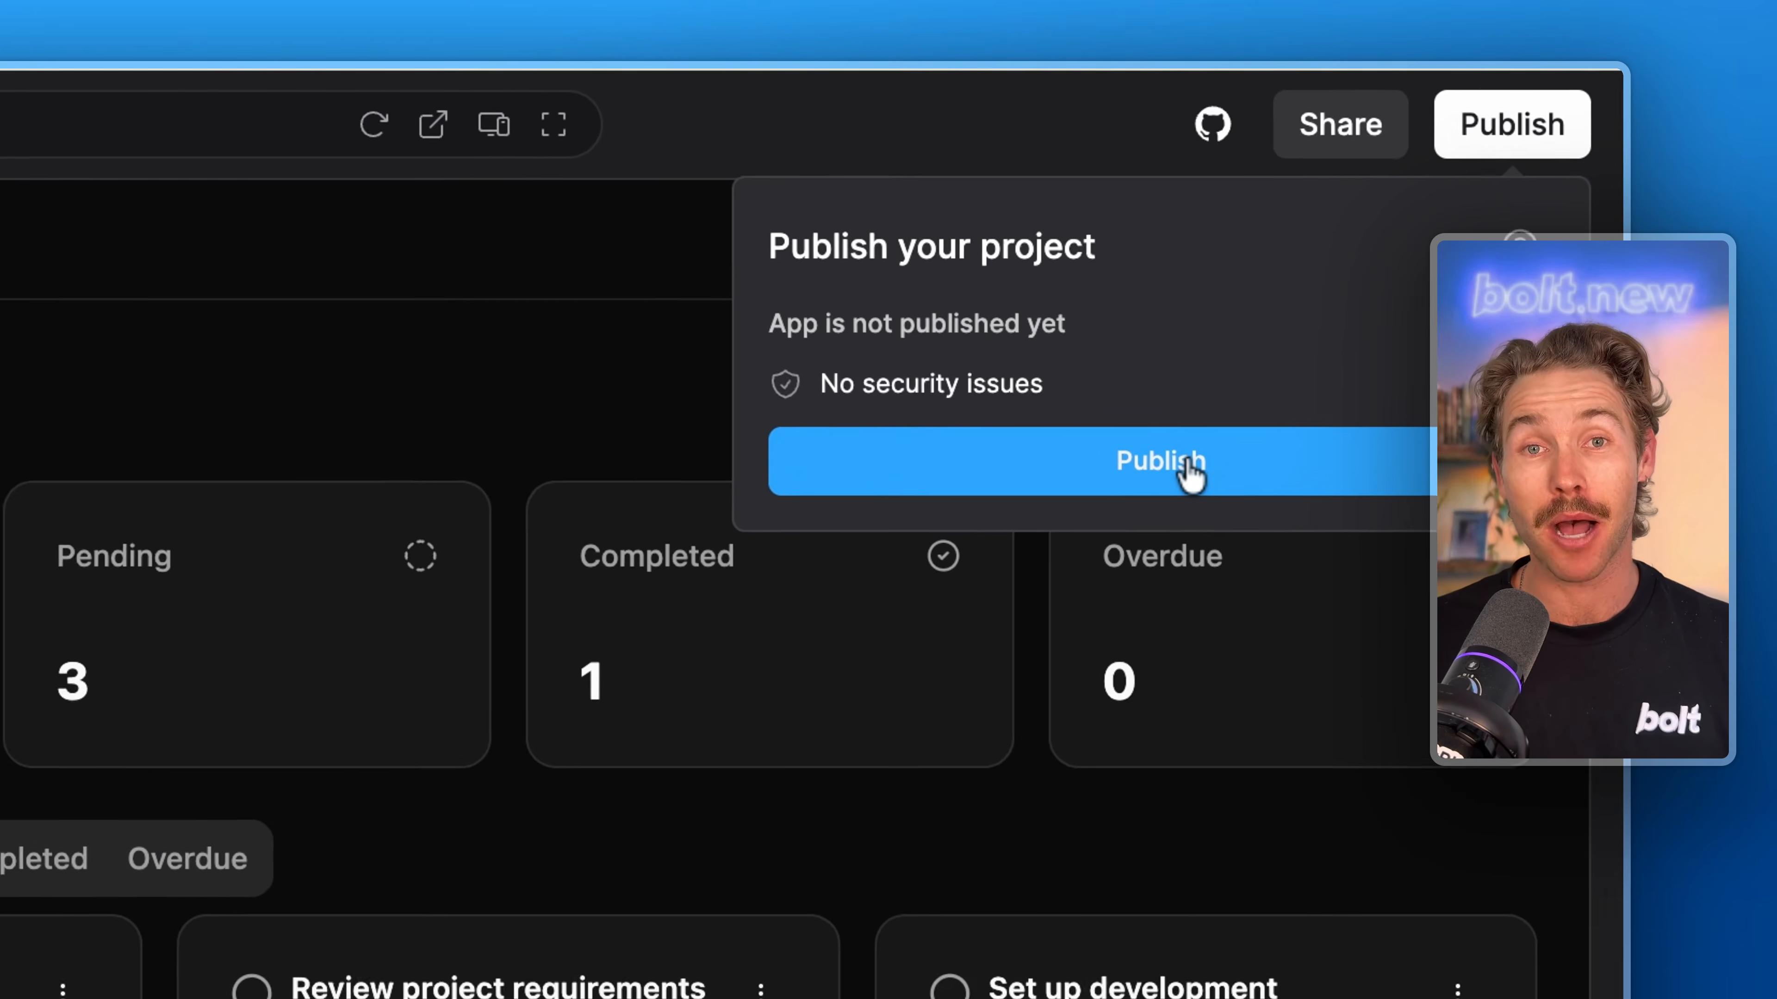
- Publish the task tracking project and open its live site
click(1160, 490)
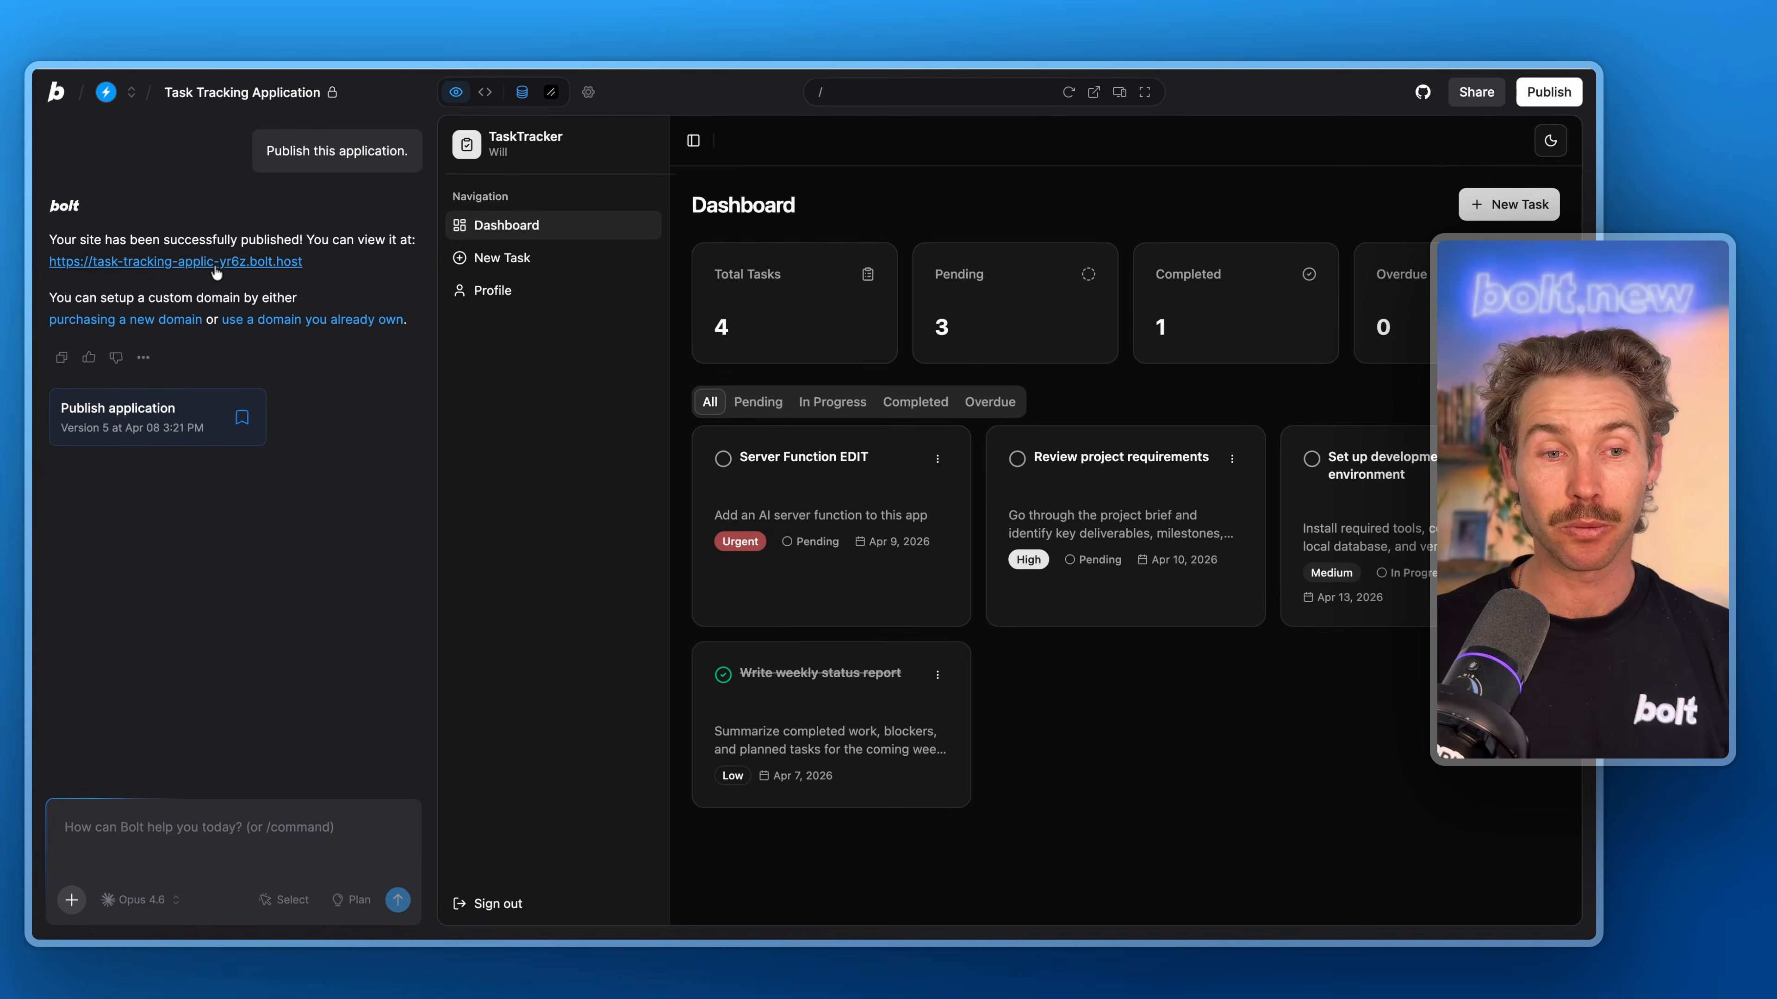
click(230, 260)
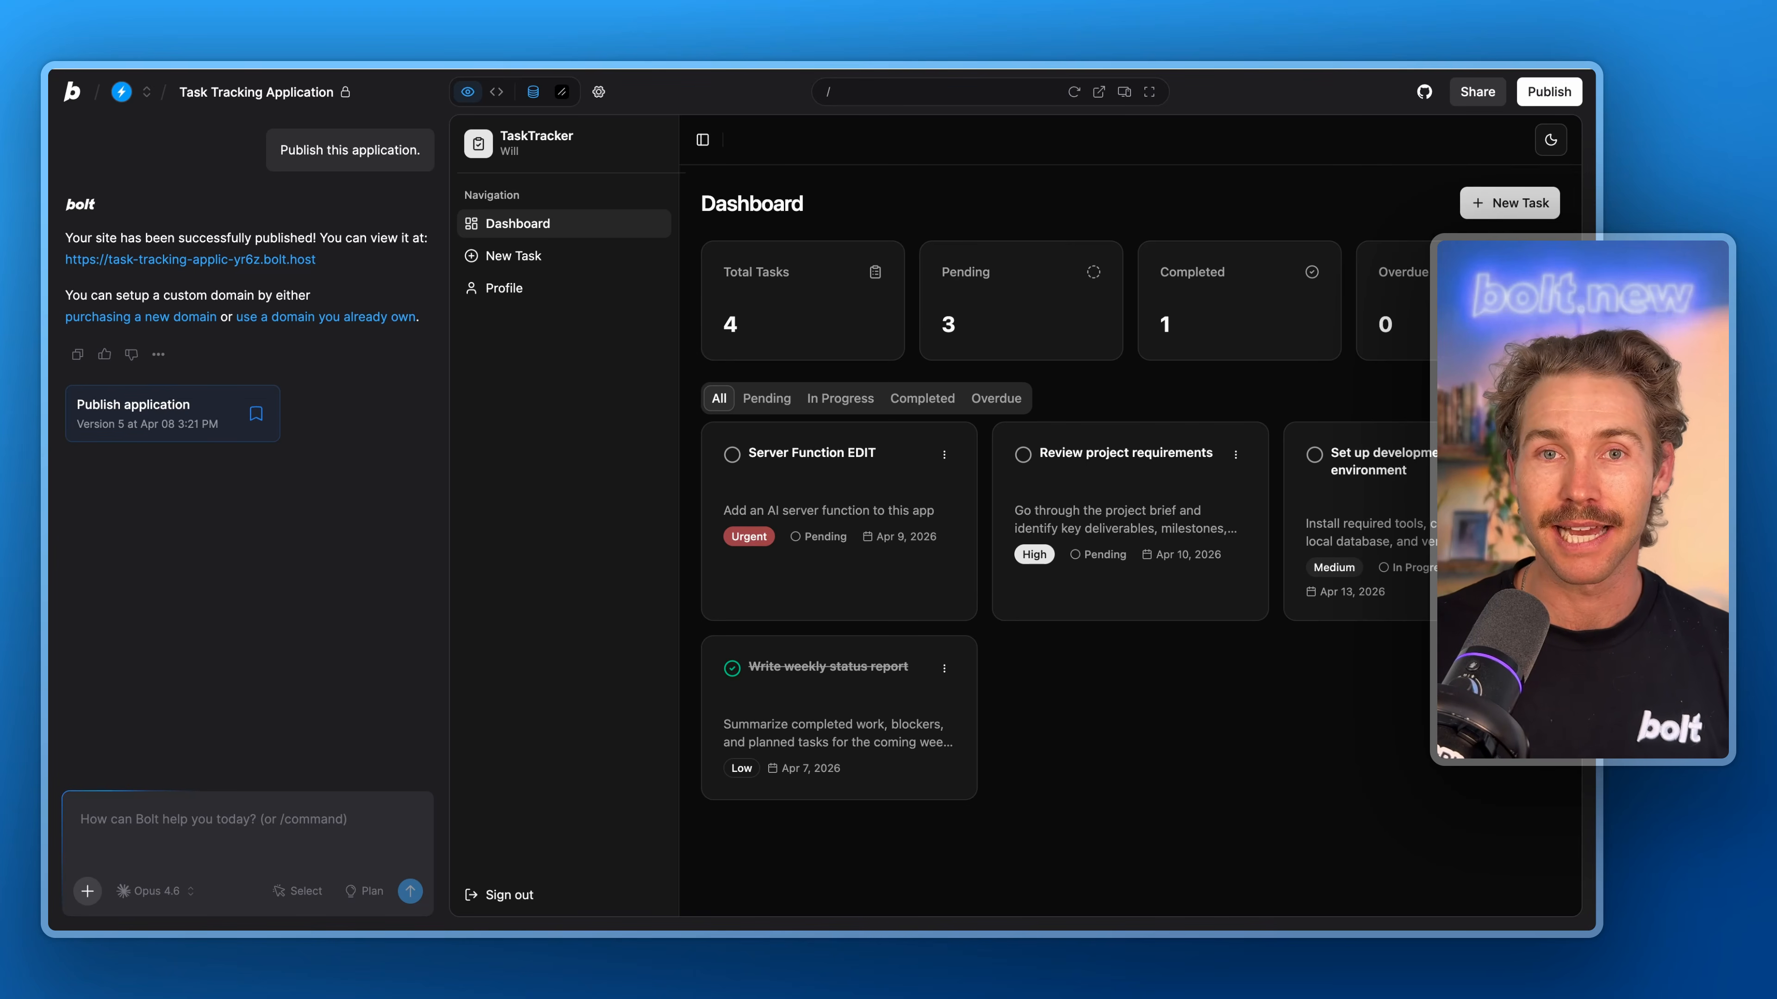
- Change the project's Bolt subdomain to "tasktracker" in the hosting settings, with republishing after the update
click(598, 92)
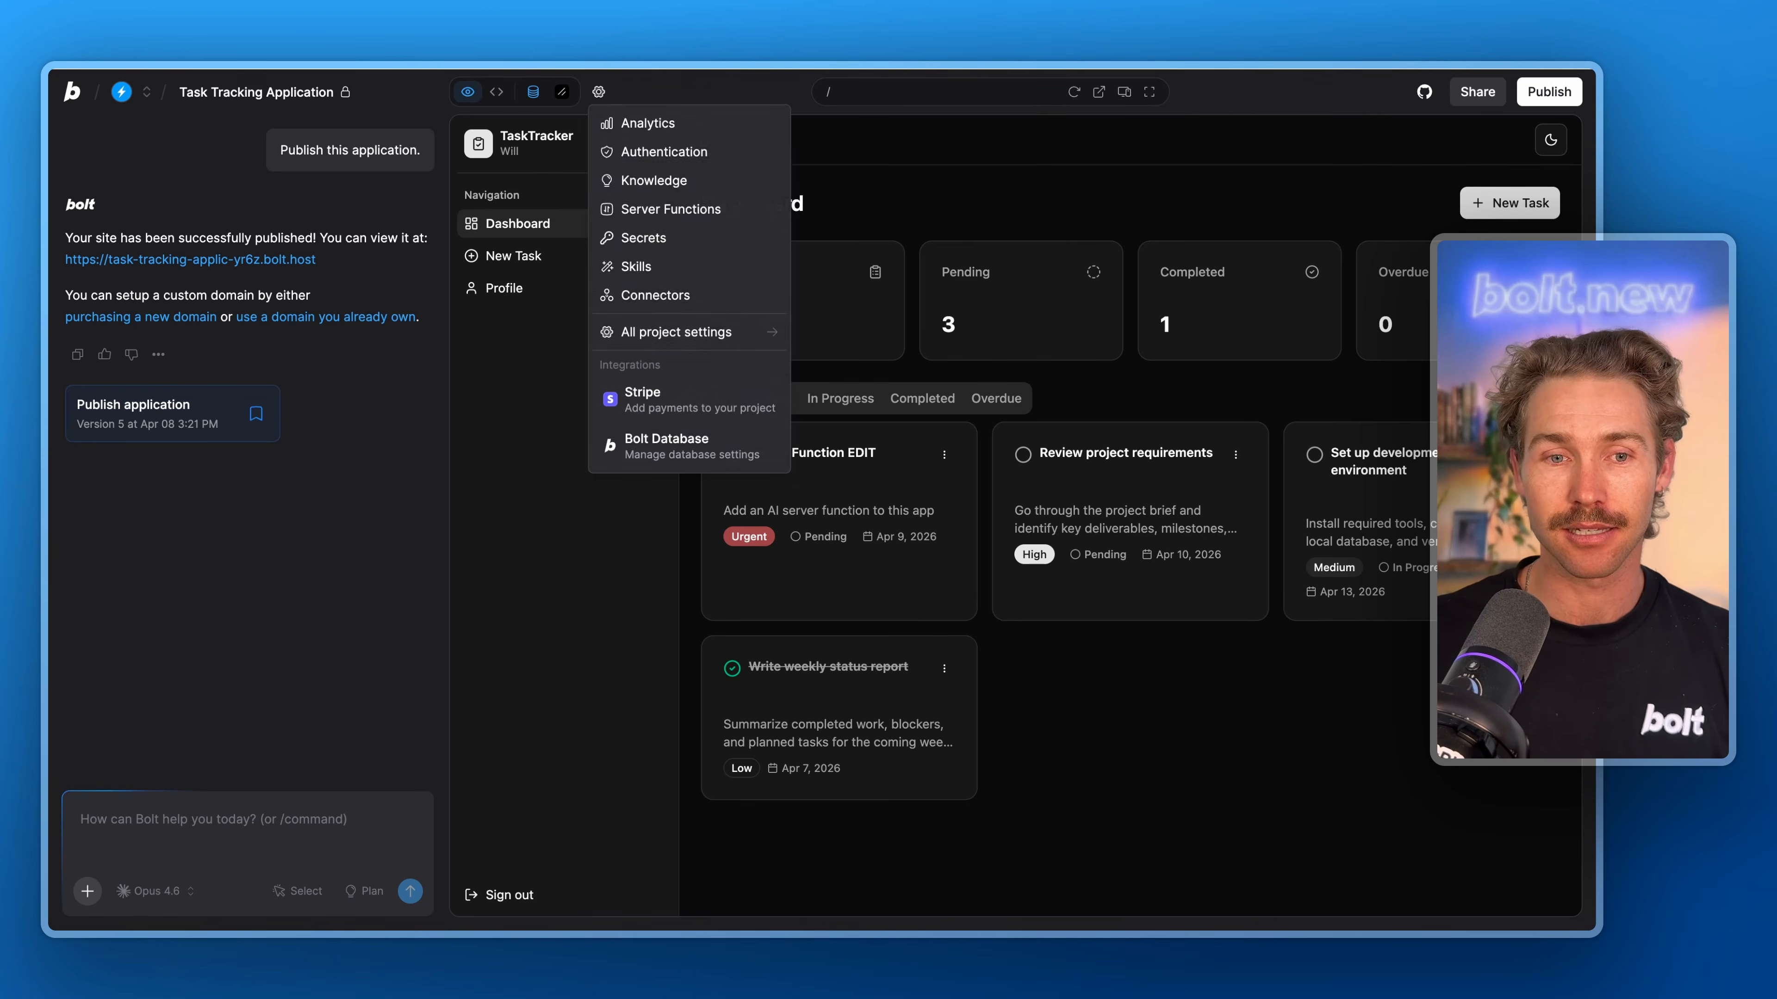
click(630, 329)
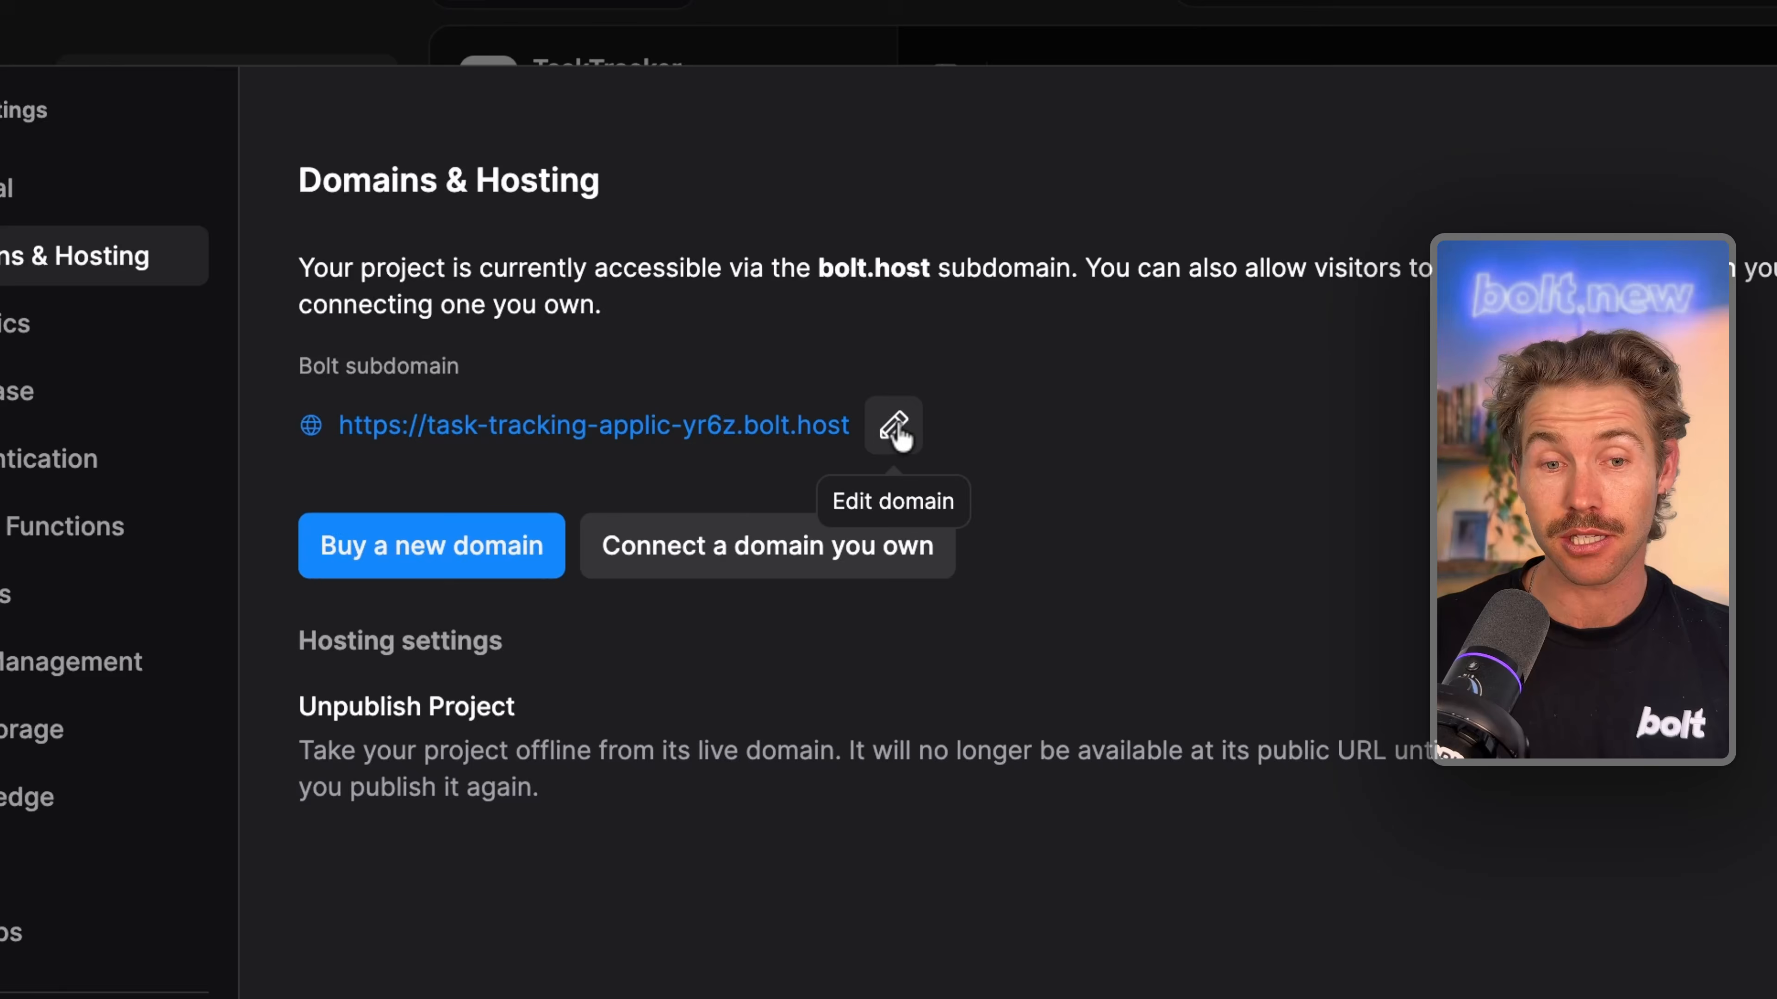
click(898, 430)
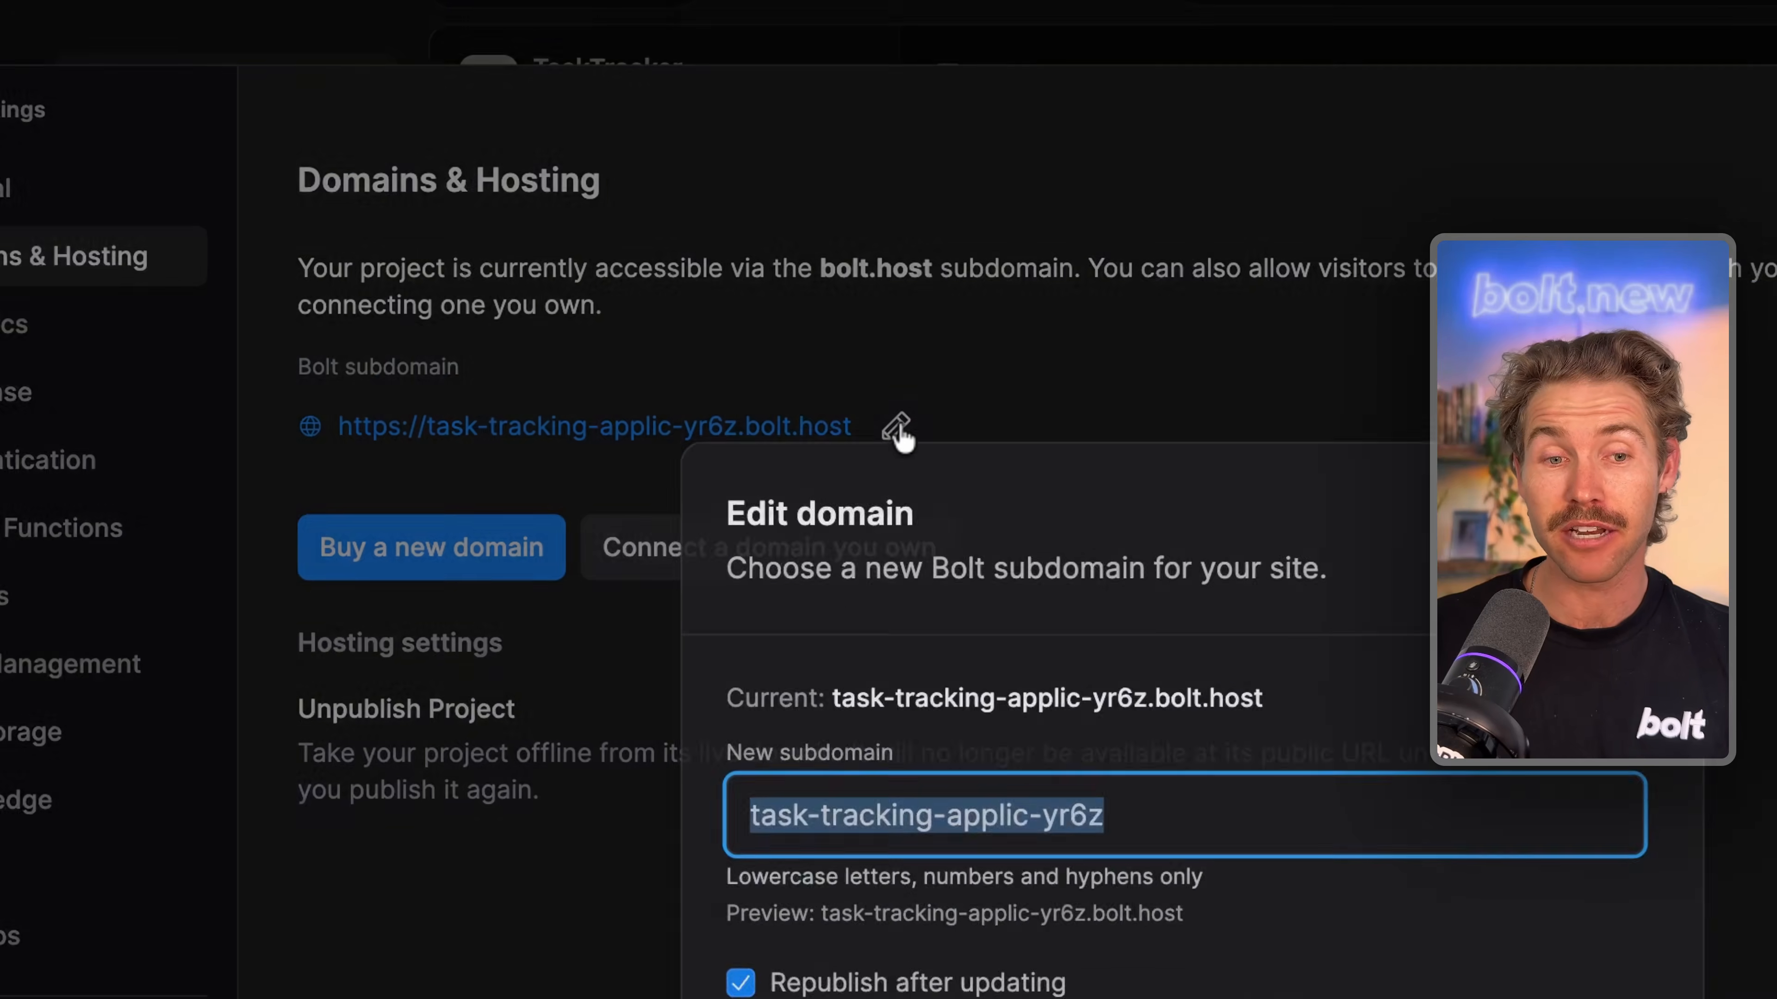
text(tasktracker)
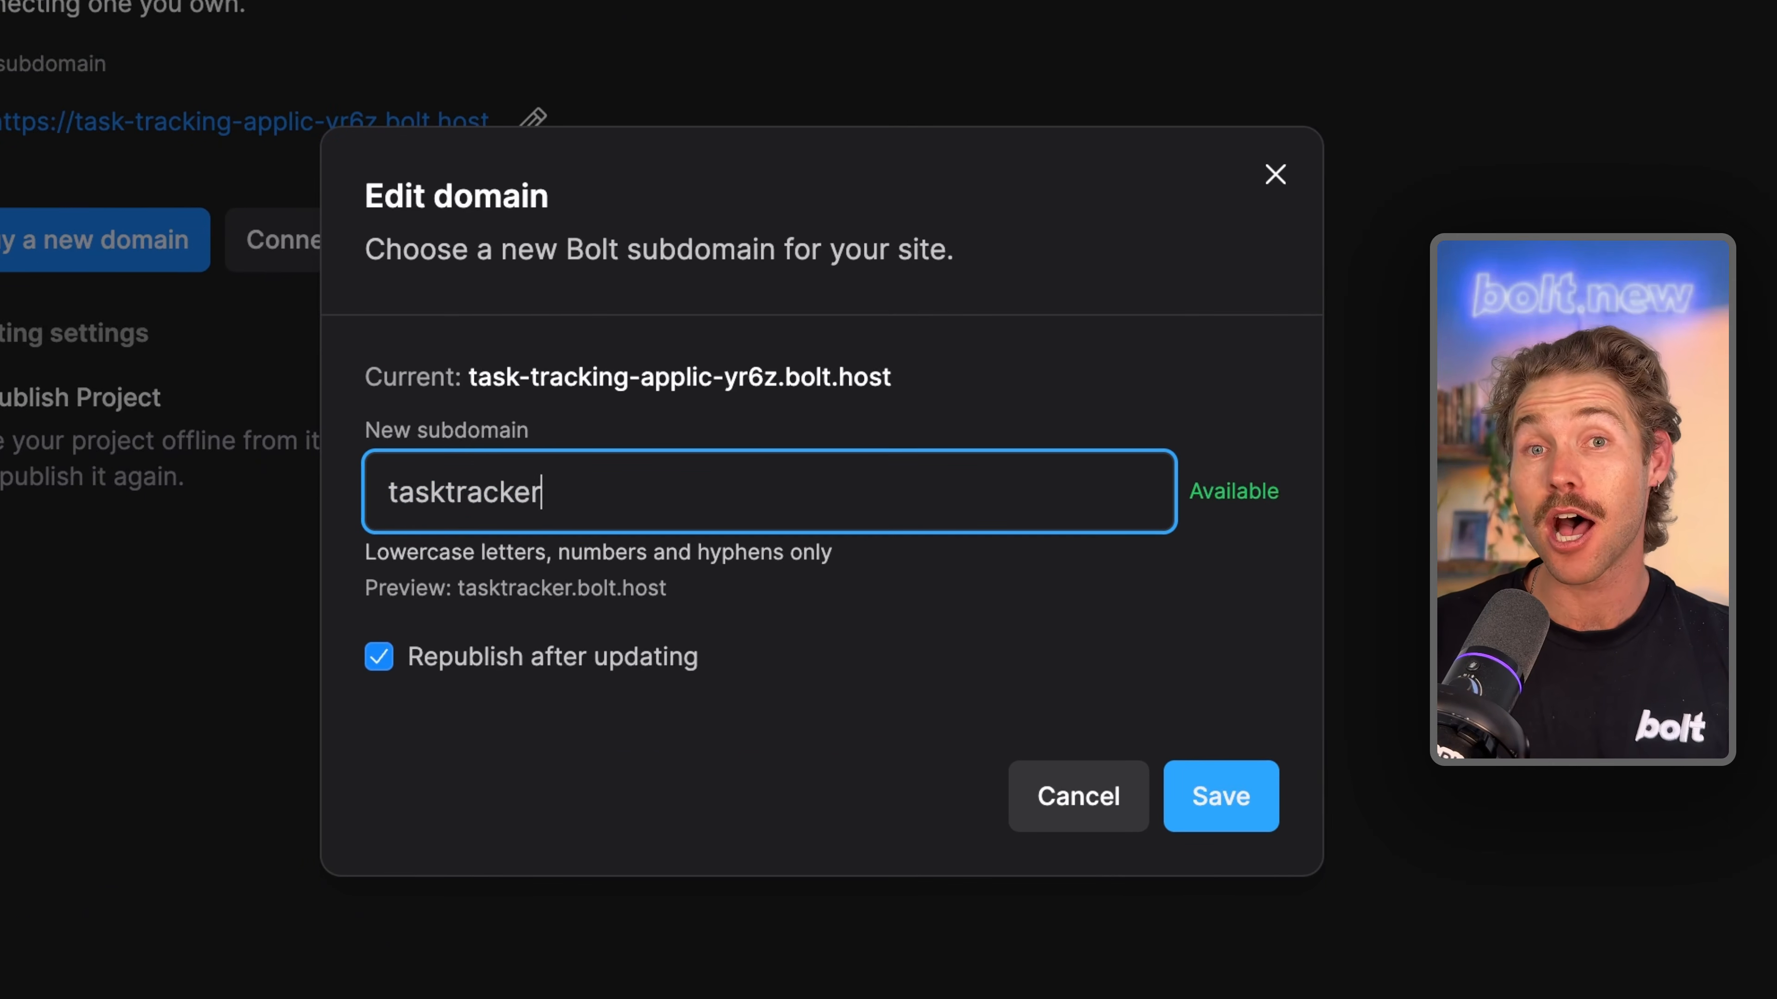
click(1221, 796)
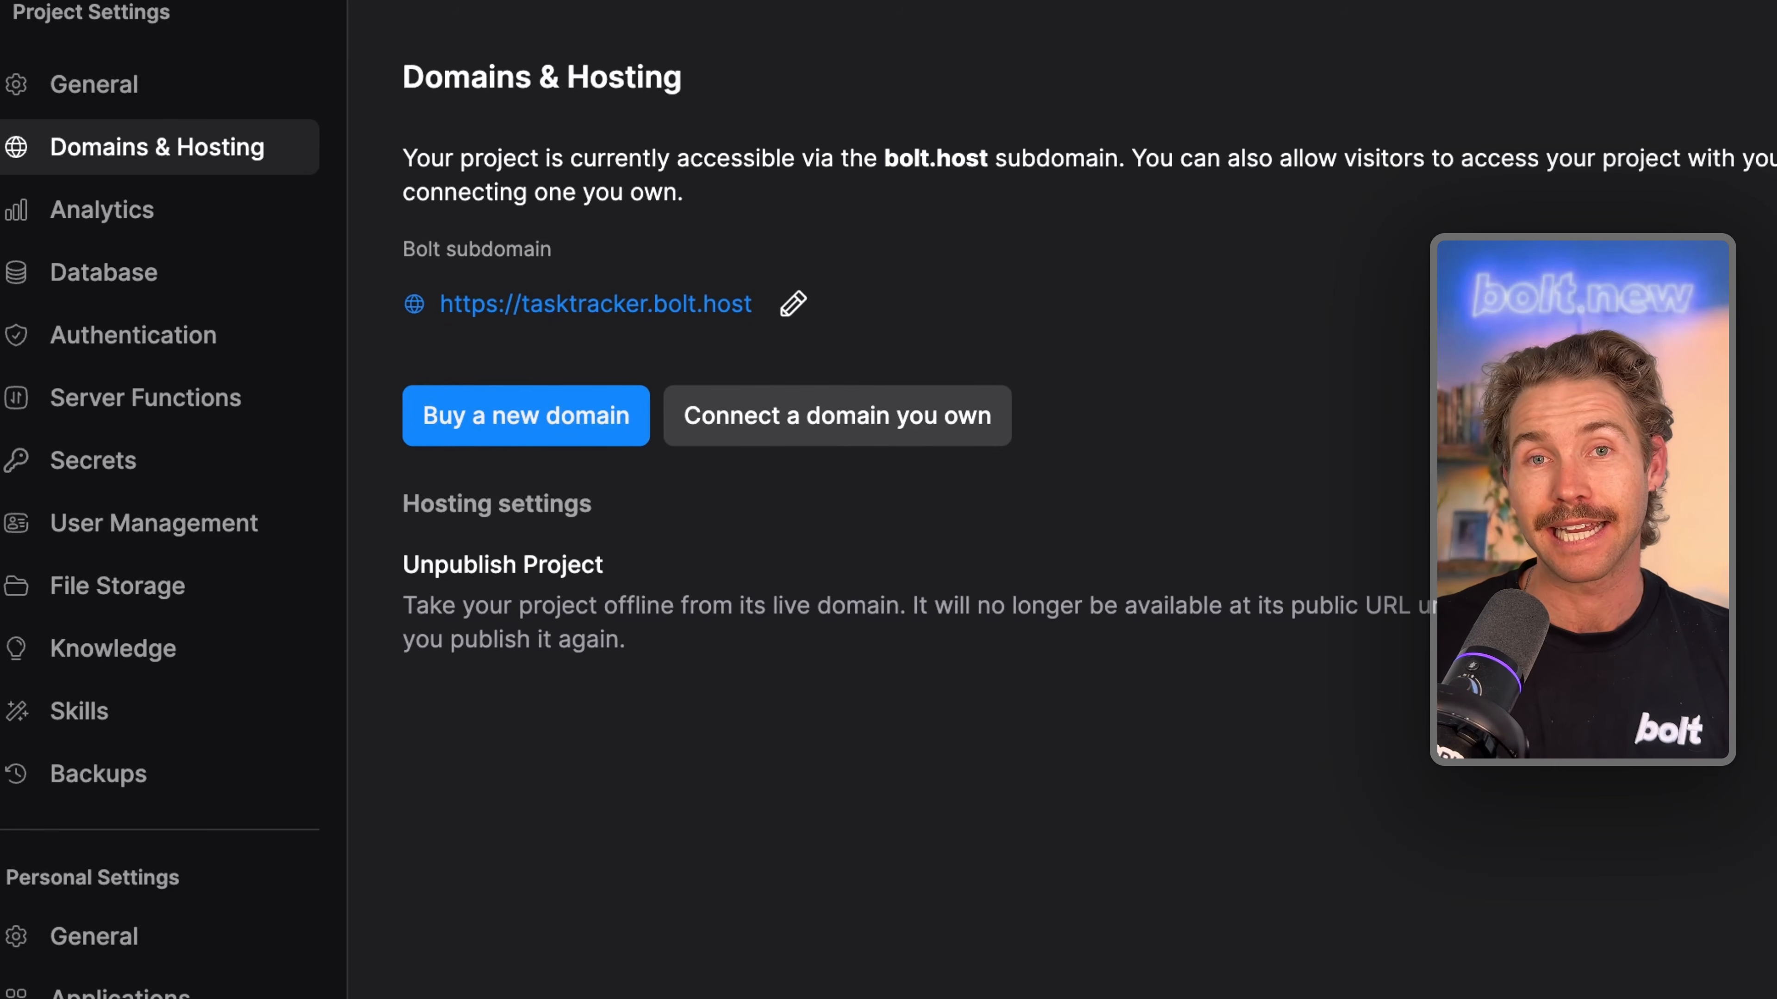
- Look through the project's usage analytics and its authentication settings
click(102, 210)
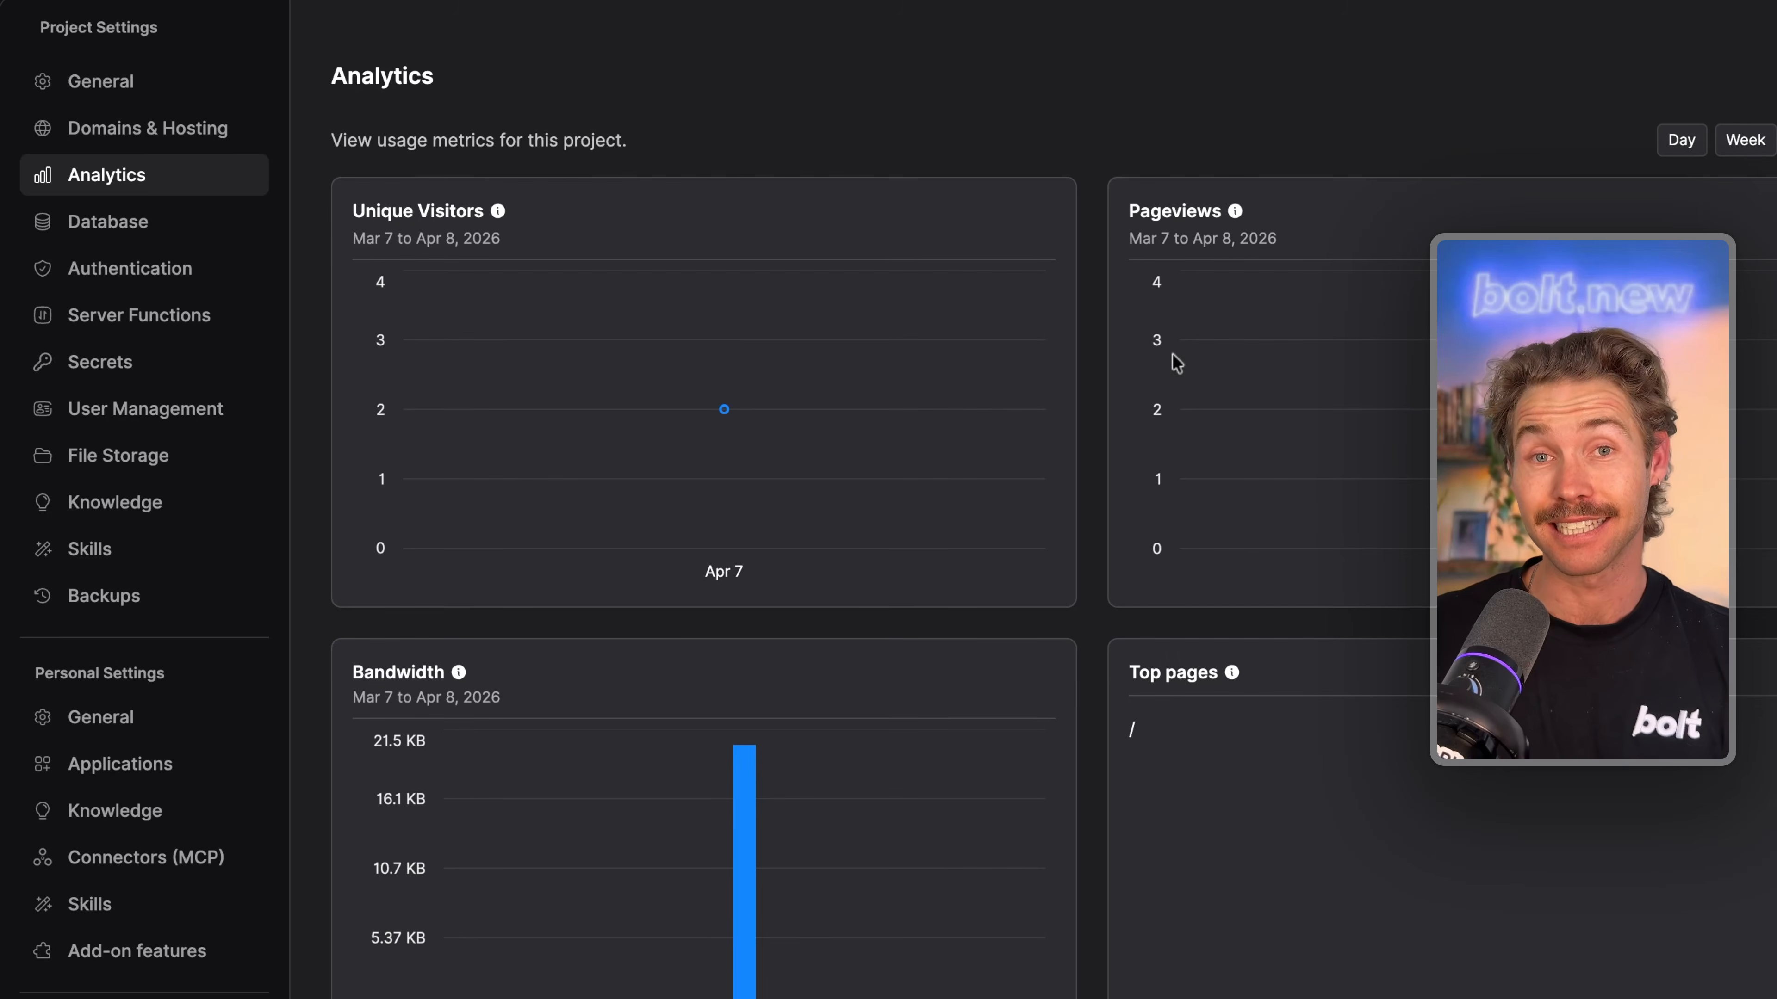
scroll(1277, 401, down, 3)
click(130, 268)
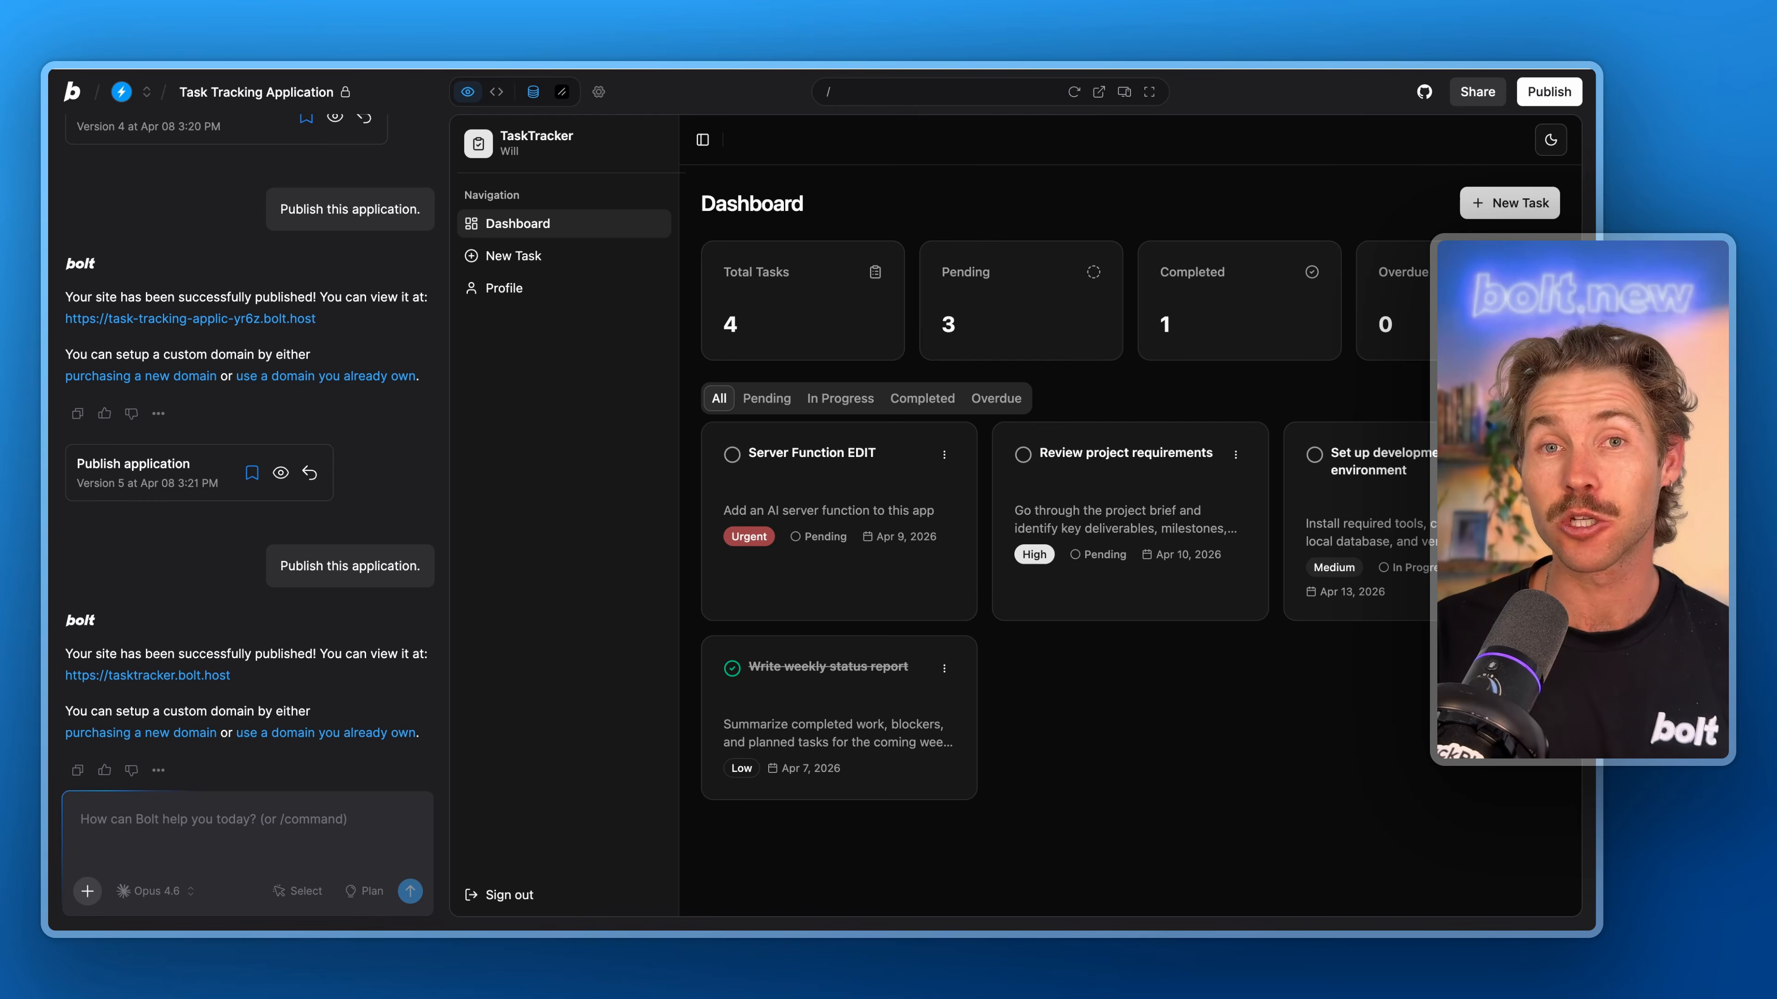
- Browse the commands and prompts in the Prompt Library and leave the chat prompt empty
click(86, 891)
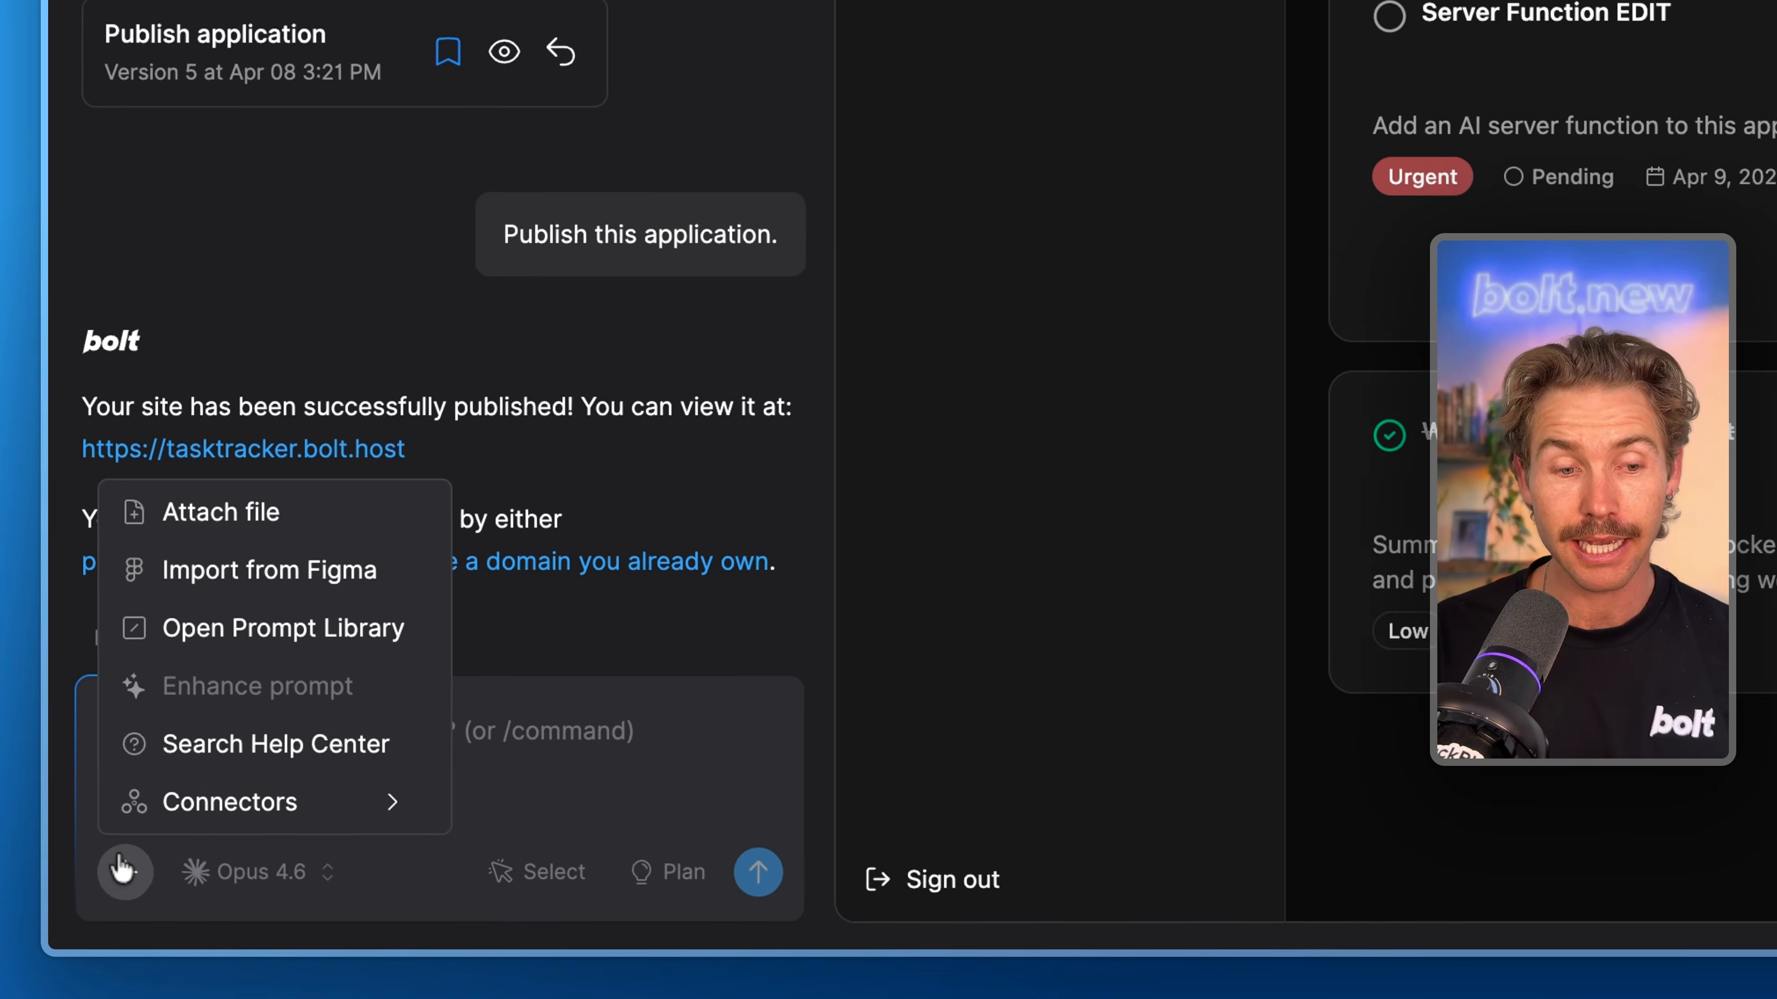
click(307, 620)
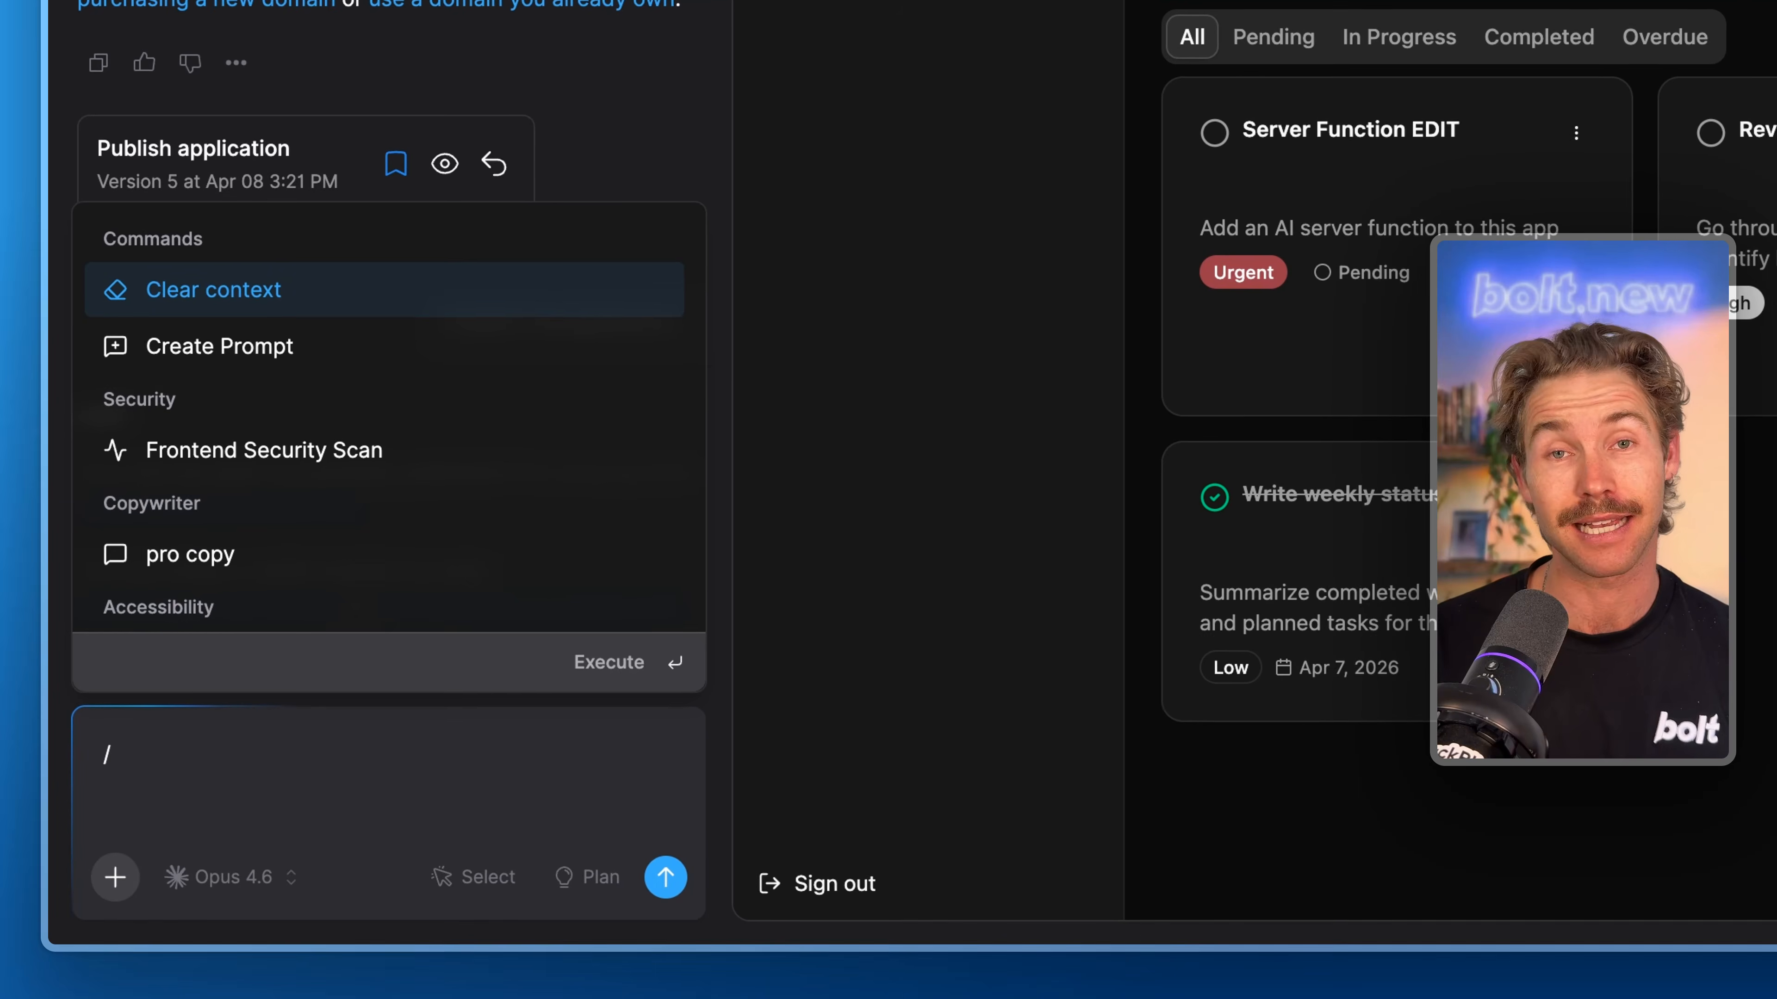
key(BackSpace)
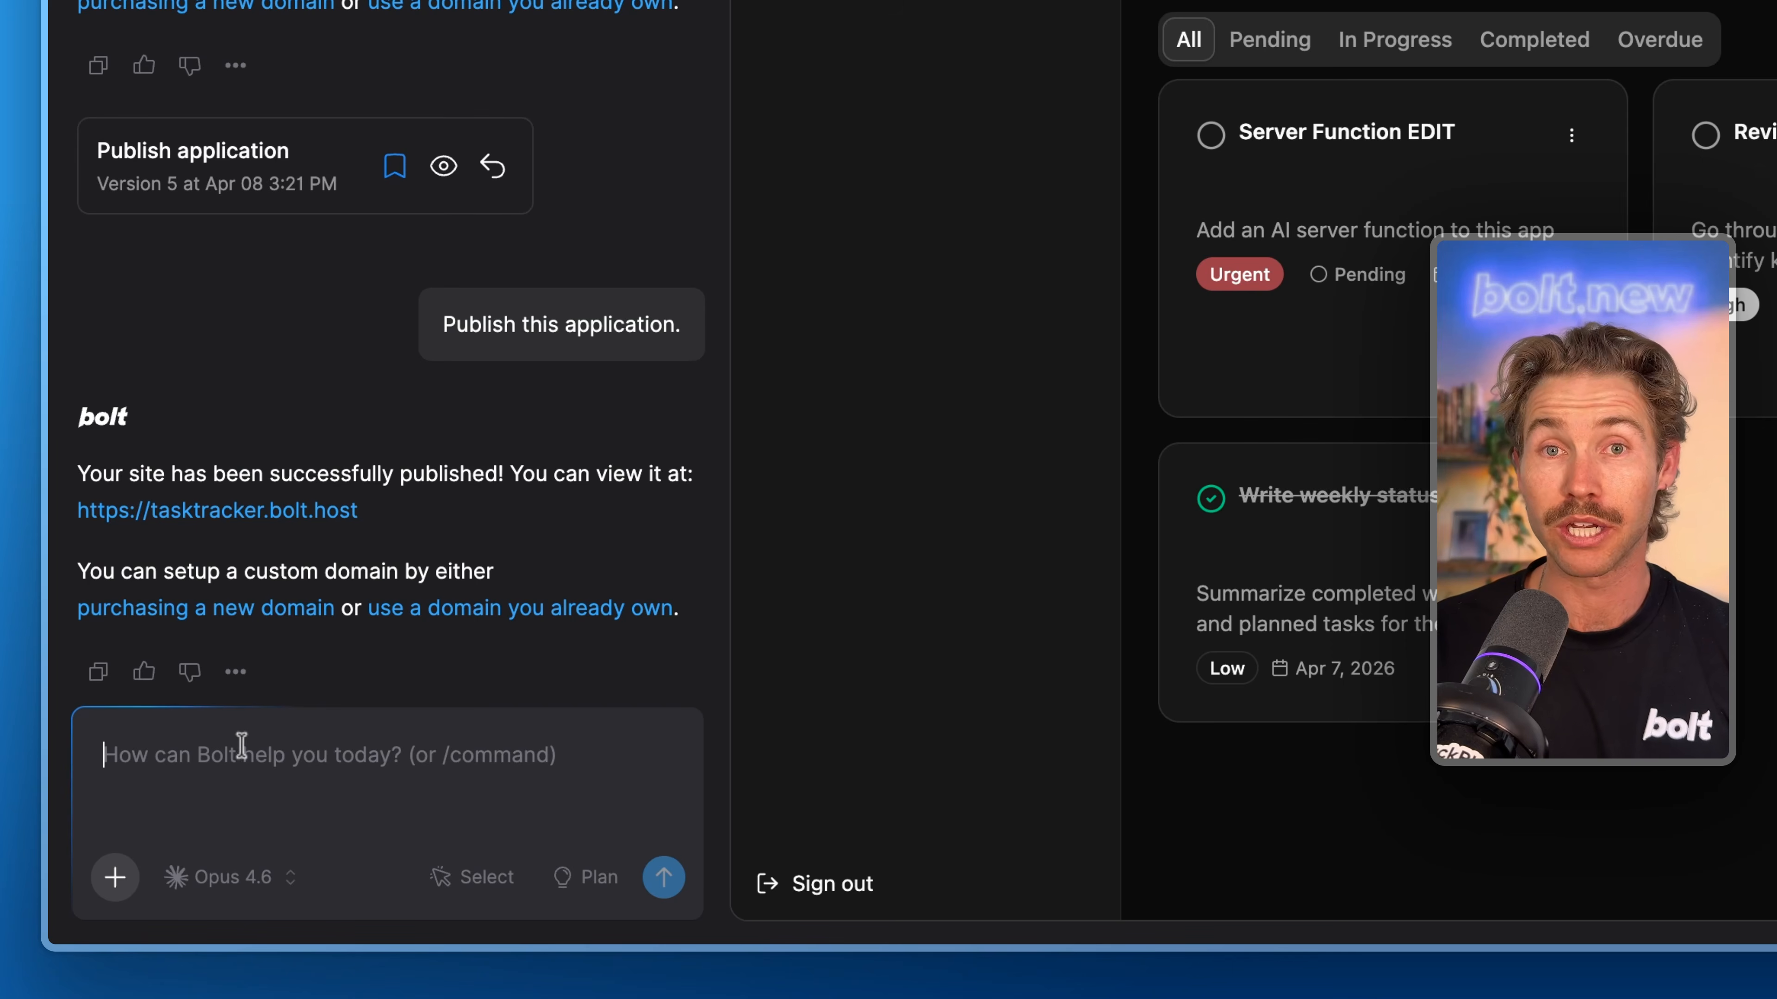
click(115, 879)
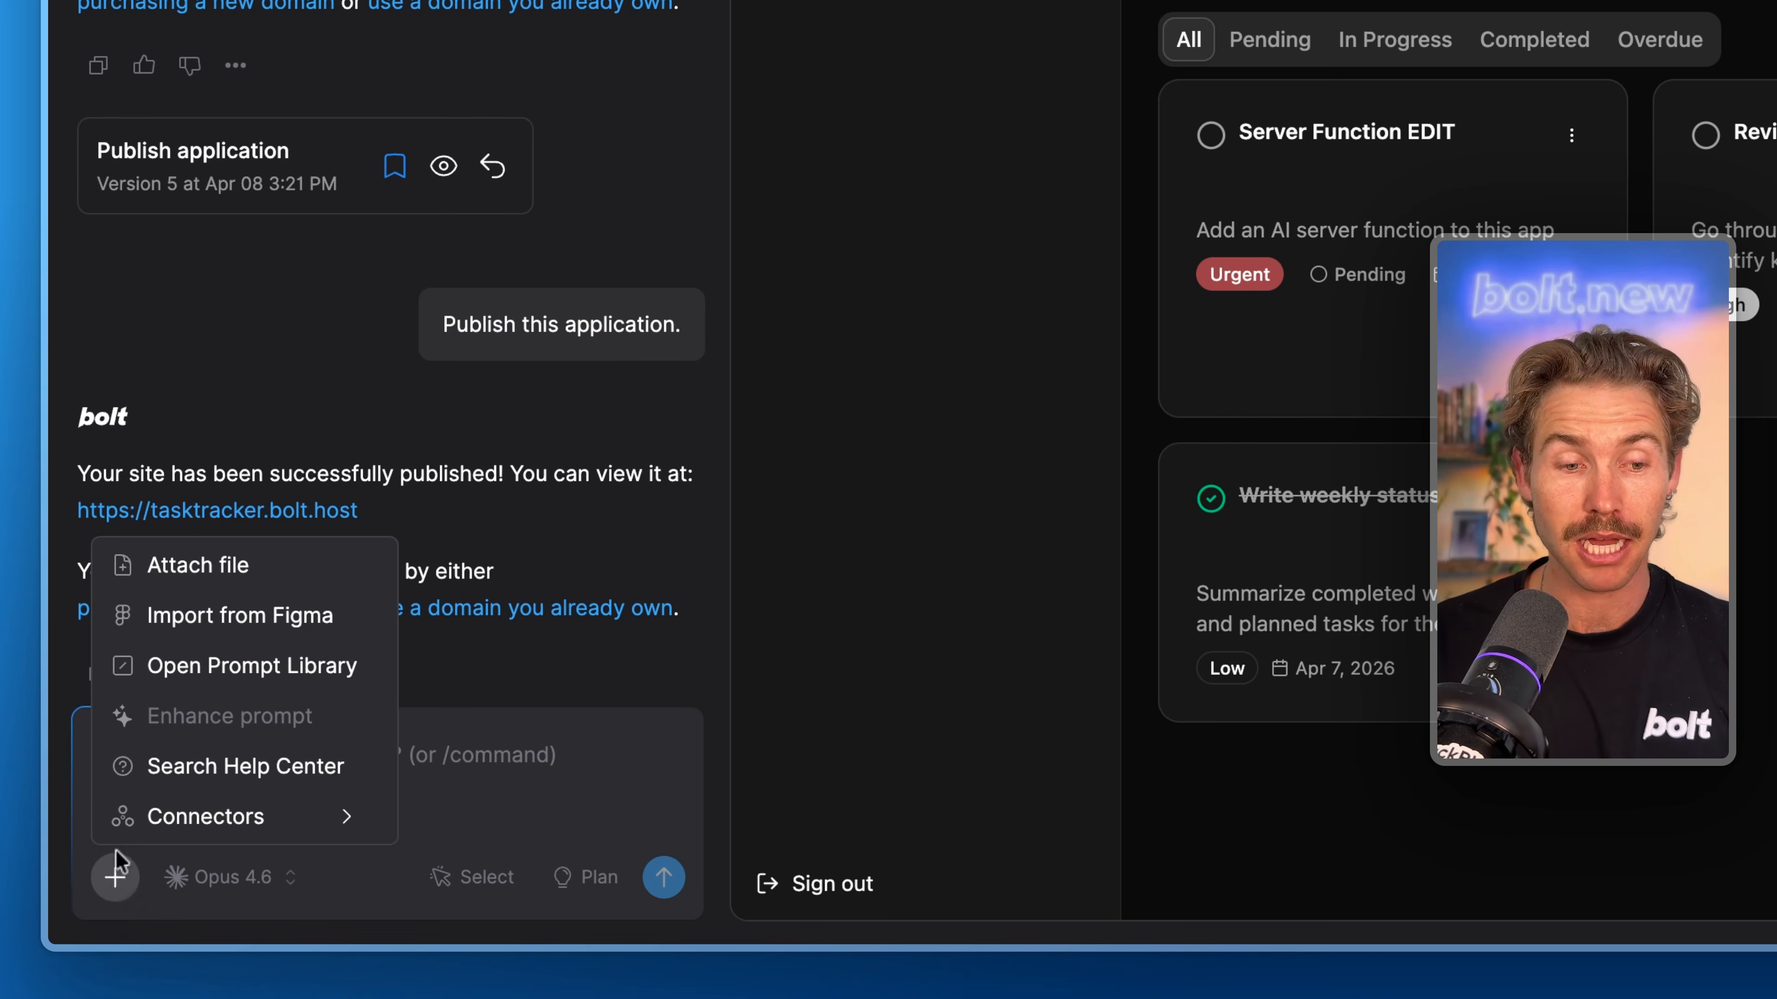
click(266, 679)
key(BackSpace)
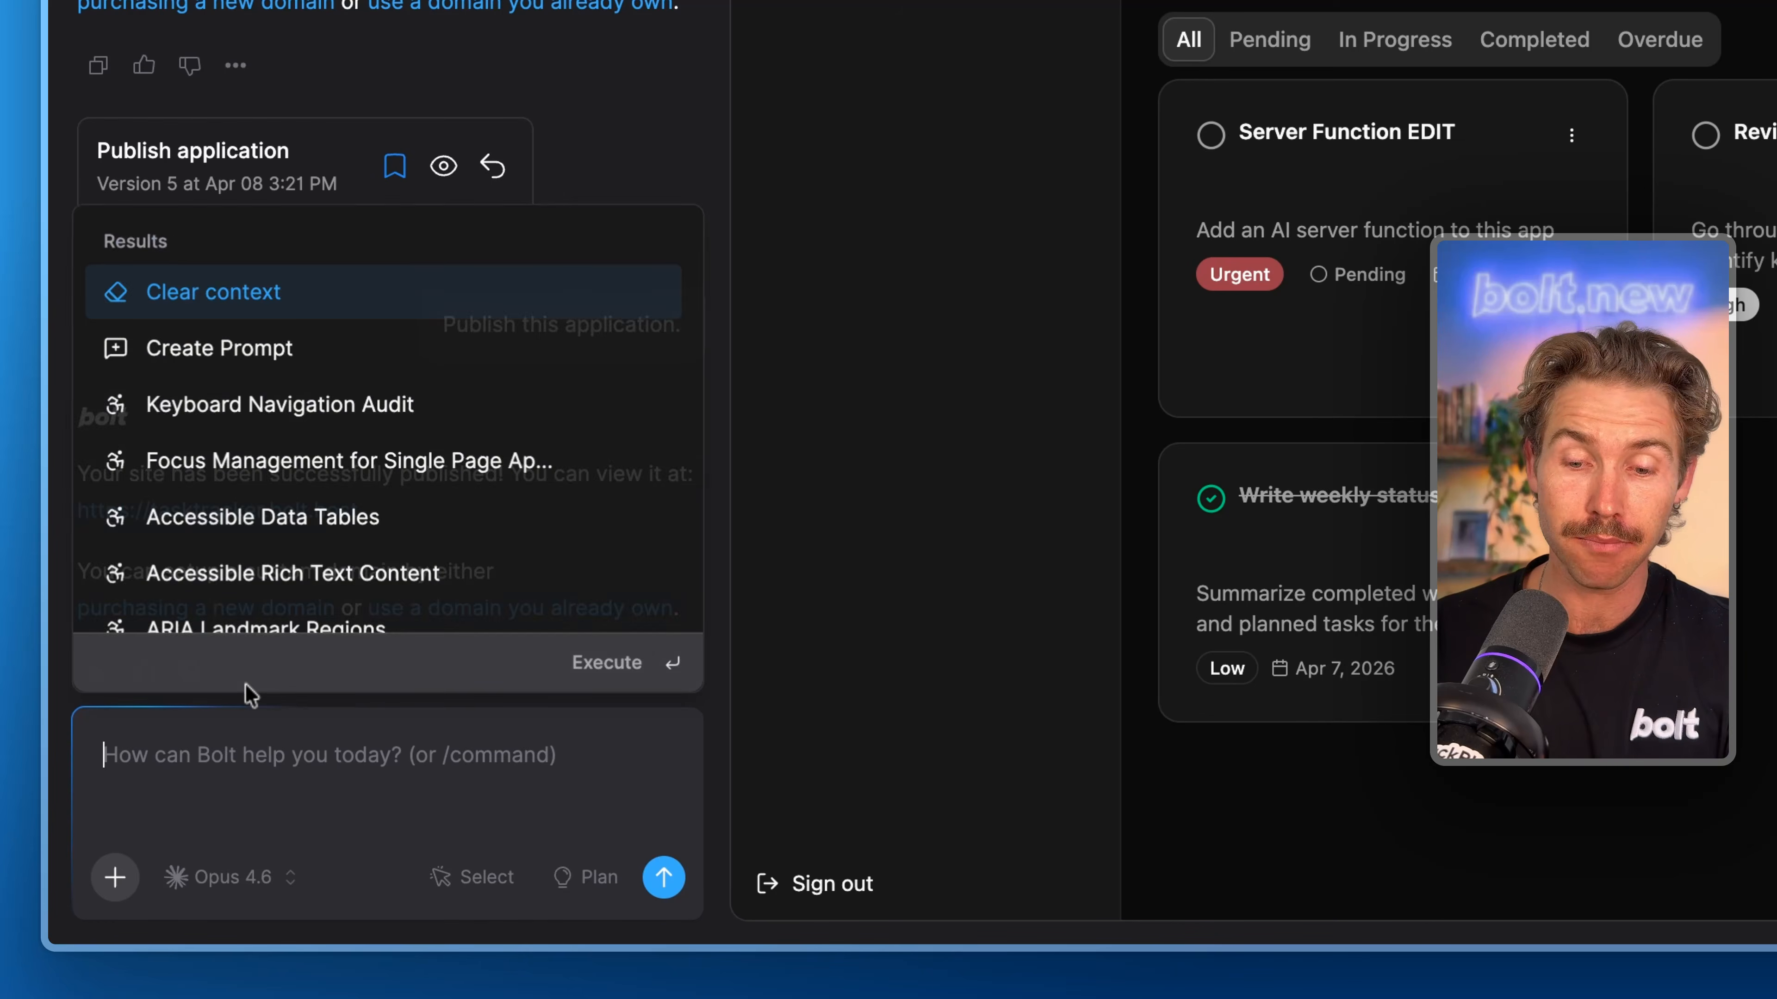
- Clear the chat's context with the /clear command
text(/)
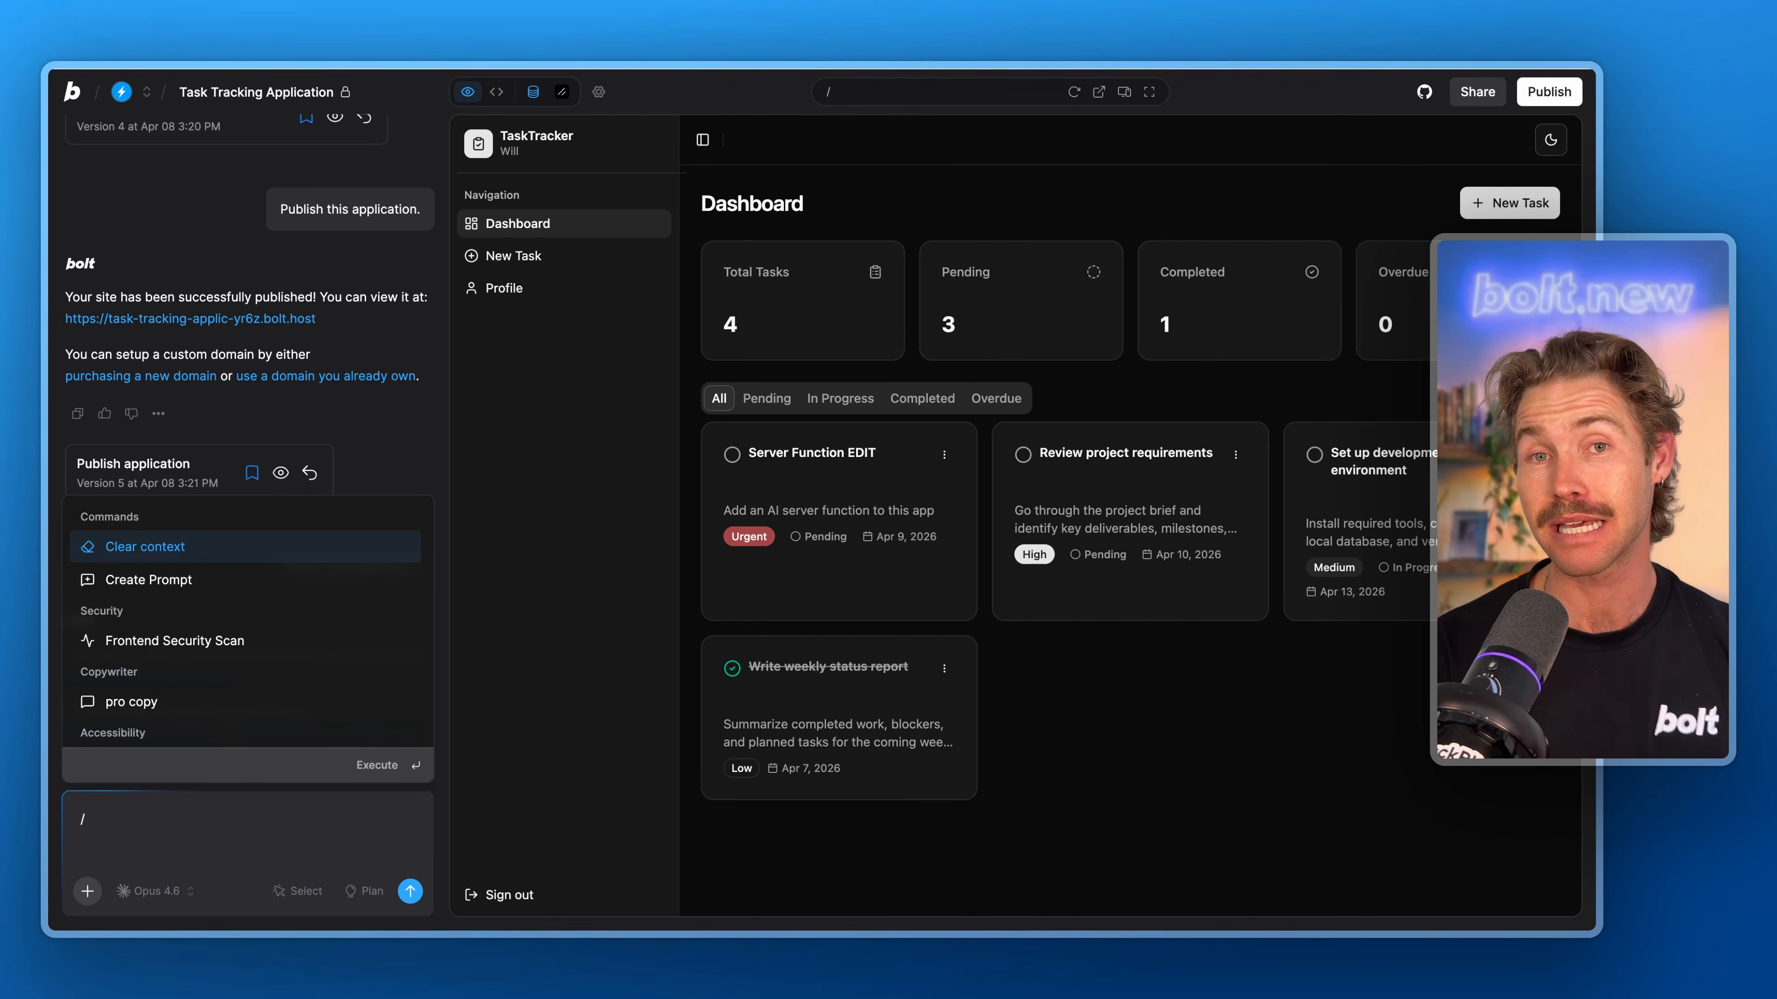
text(clear)
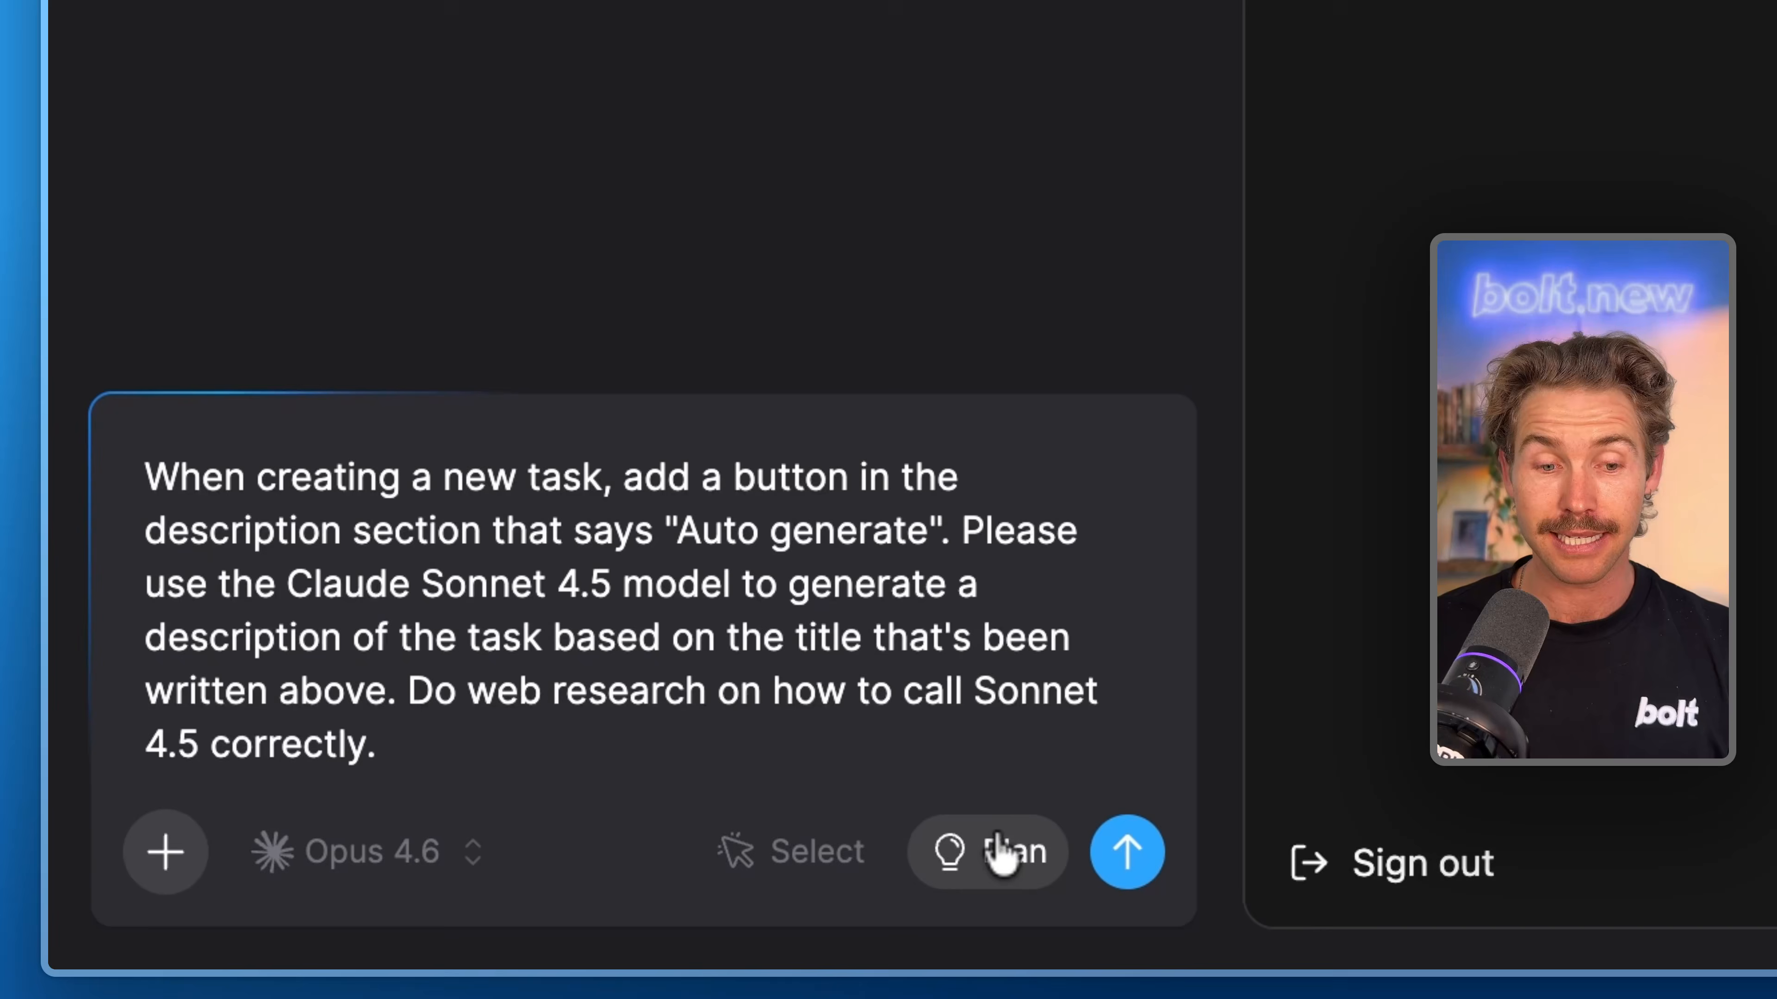
- In Plan mode, prompt for an "Auto generate" button that uses Claude Sonnet 4.5 to write a new task's description from its title, with web research
click(370, 892)
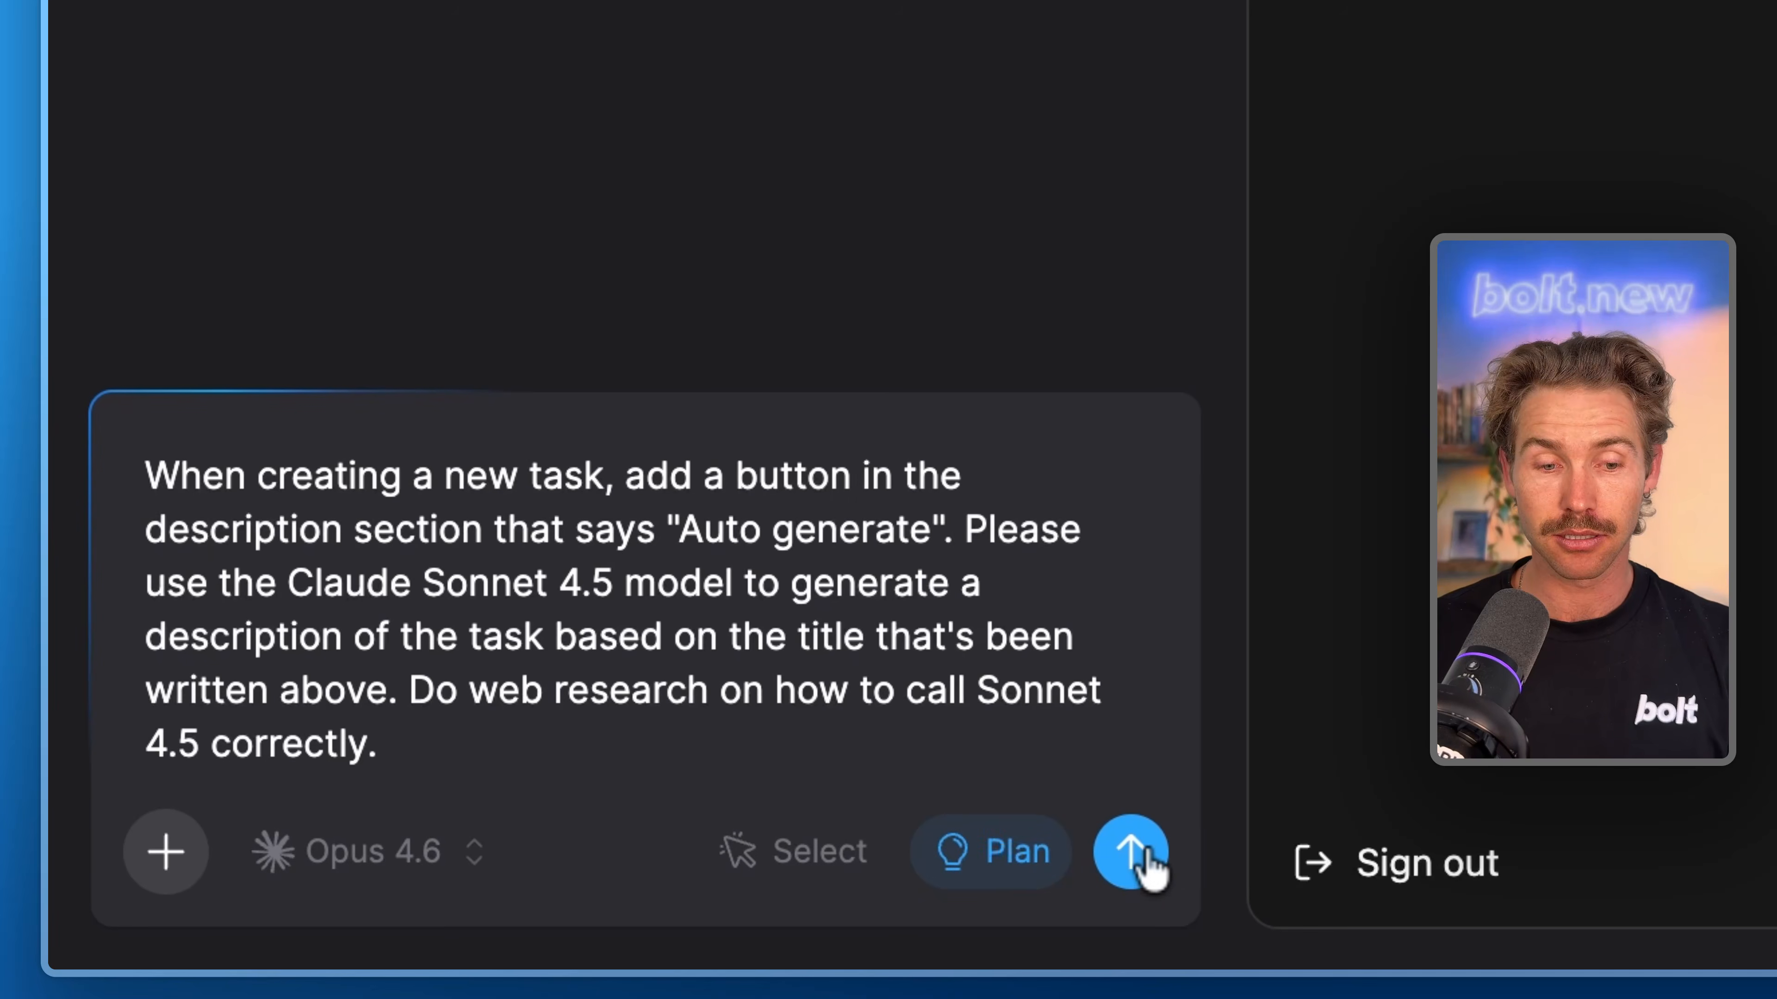
click(1144, 860)
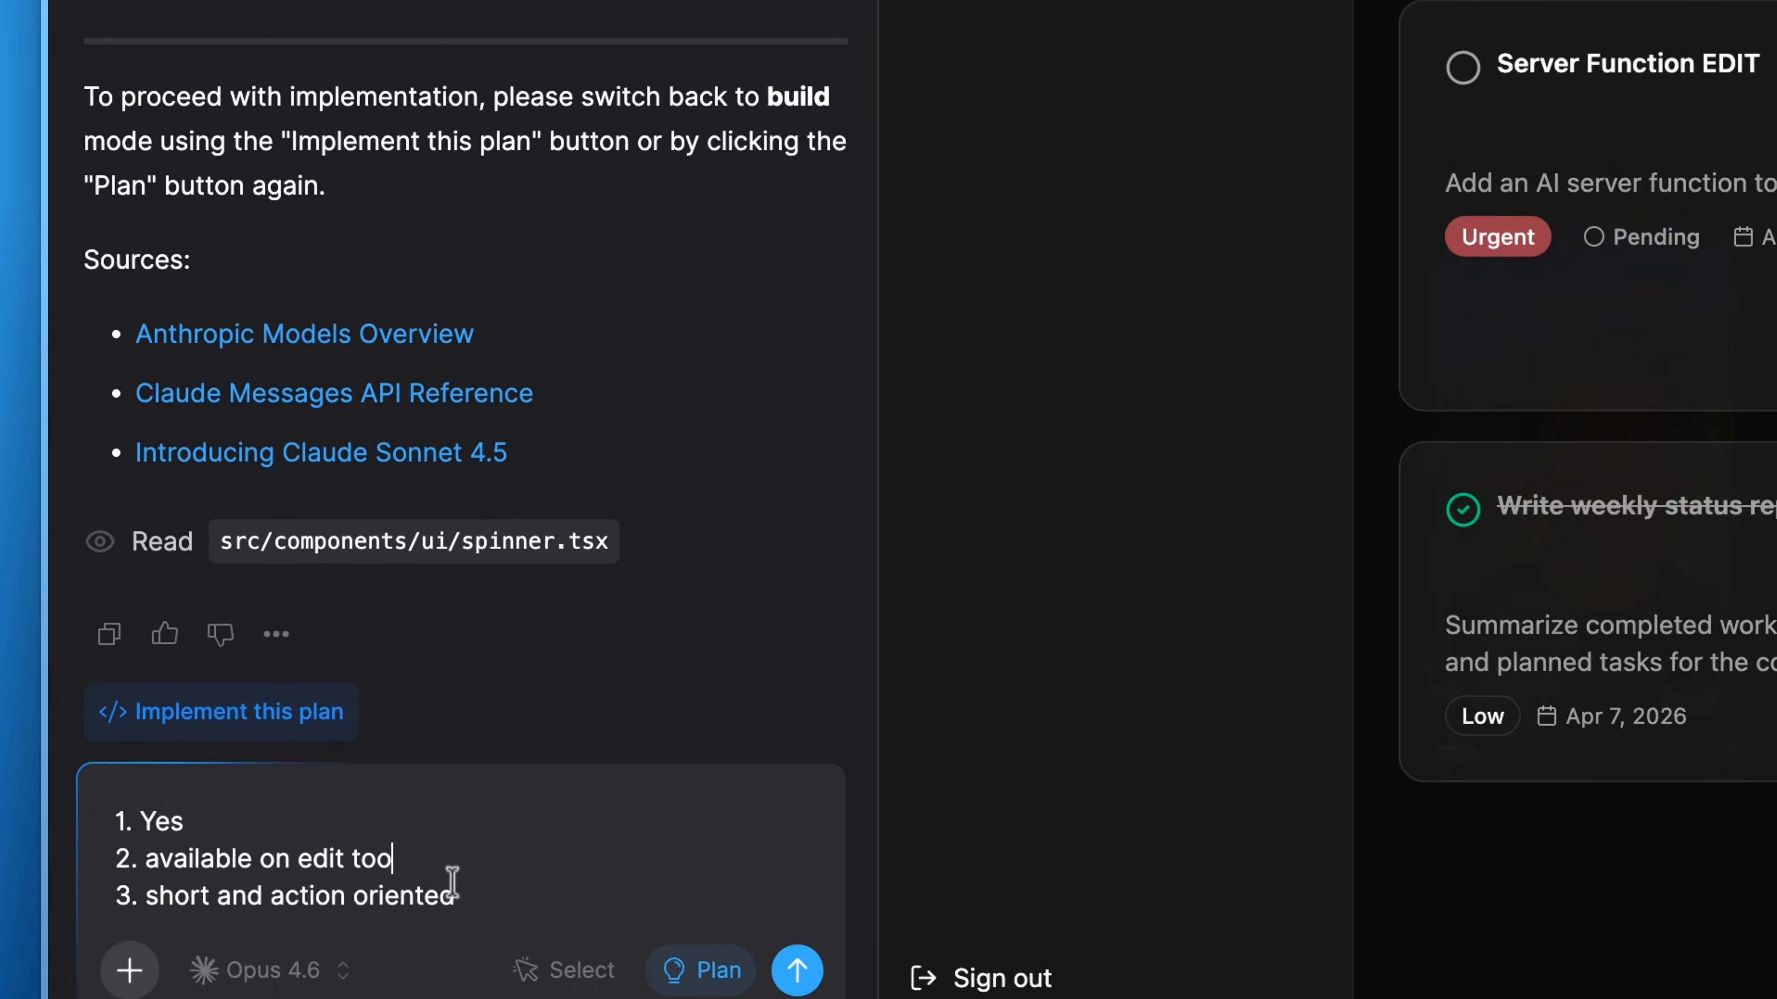
- Leave Plan mode and send the answers "1. Yes", "2. available on edit too" and "3. short and action oriented"
click(675, 876)
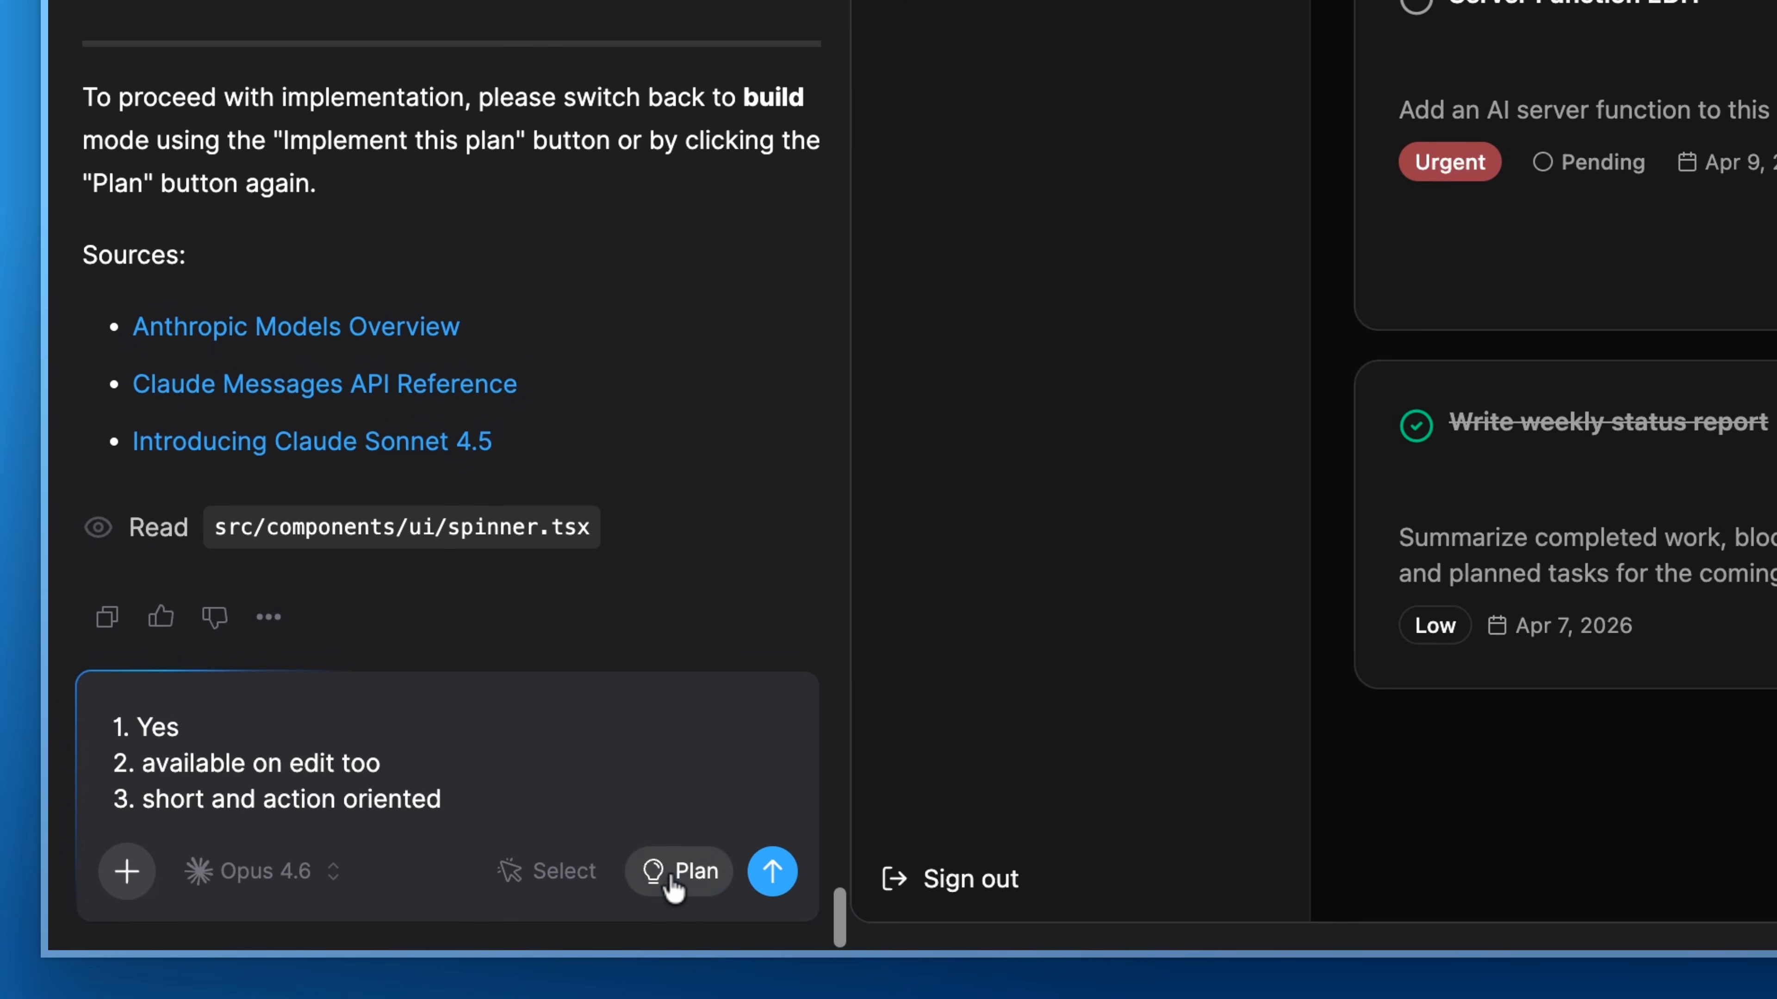
click(771, 874)
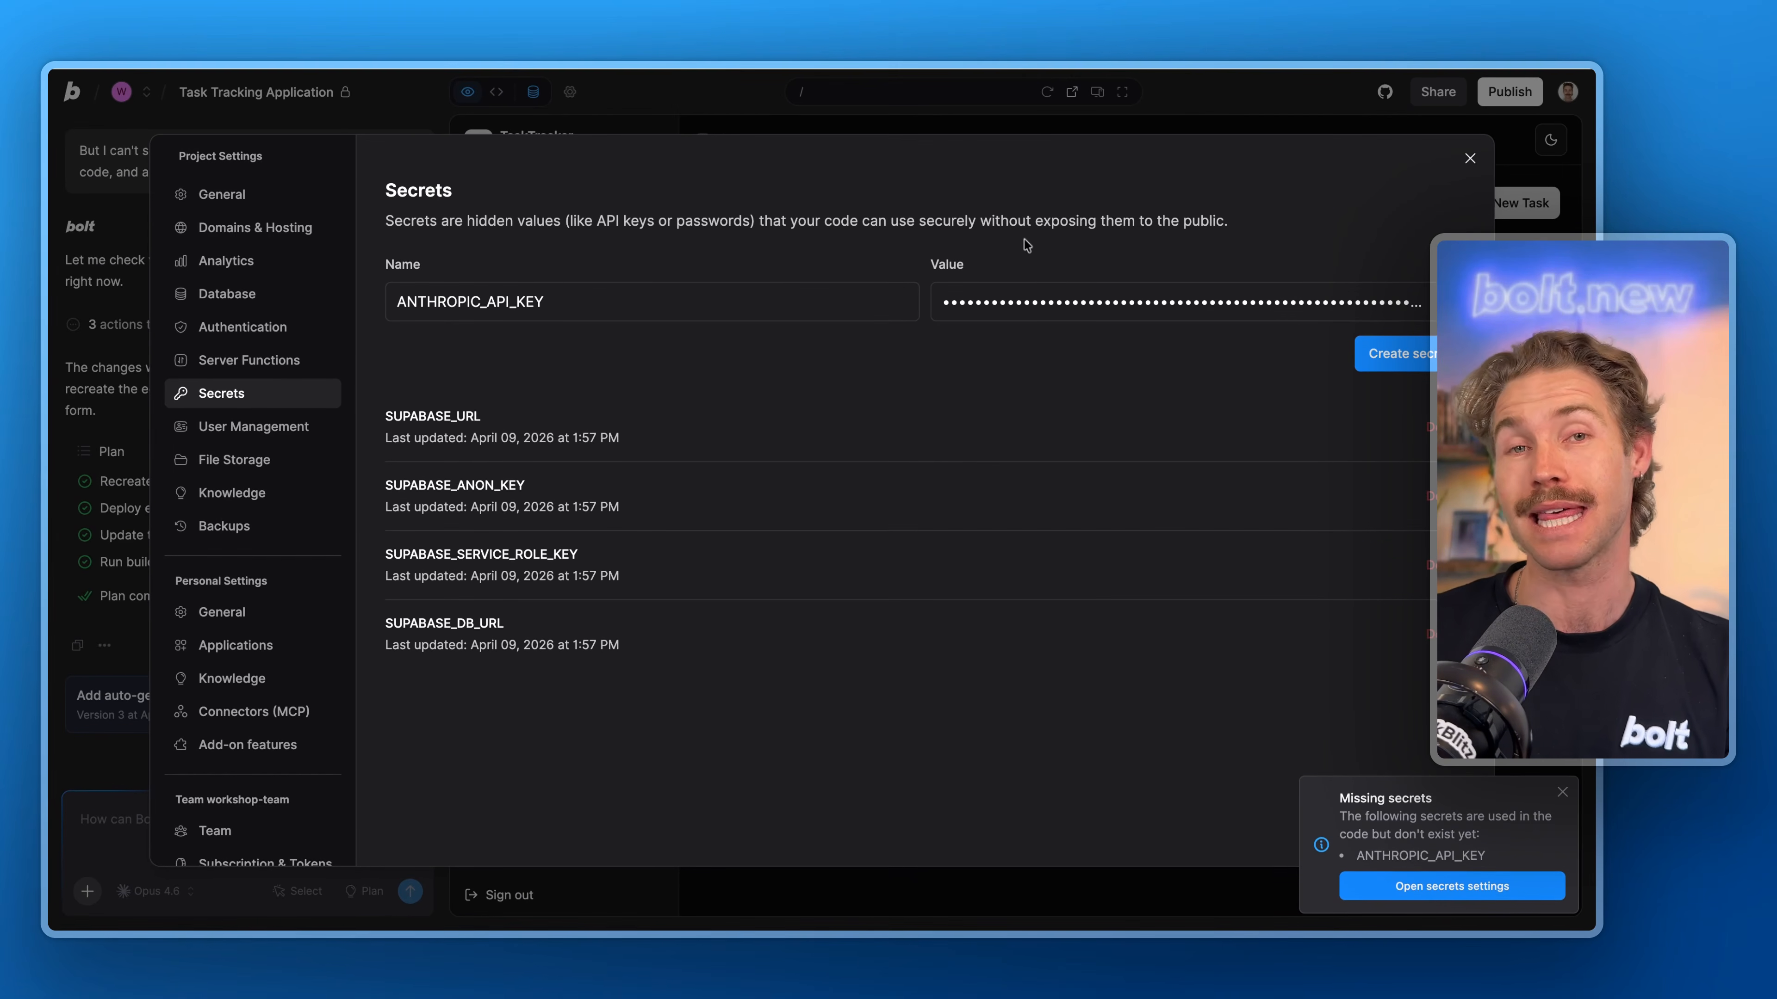
- Create the ANTHROPIC_API_KEY secret with the entered API key and open the project's server functions settings
click(1413, 351)
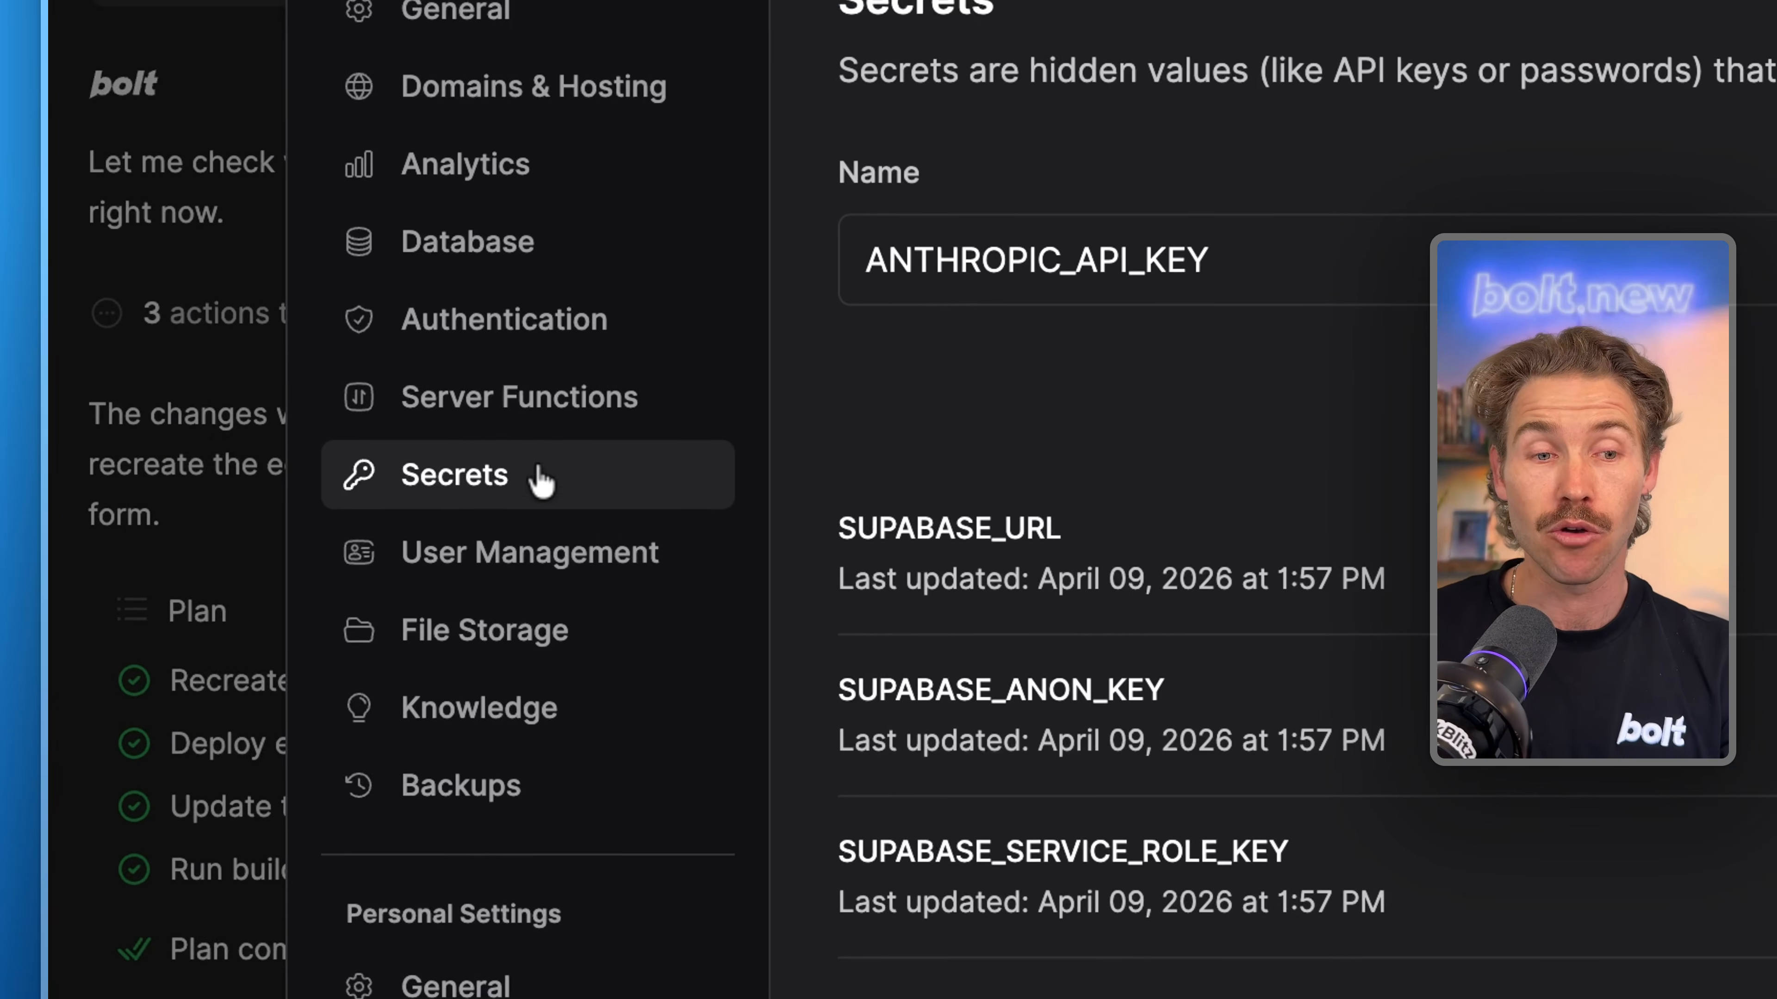
click(264, 363)
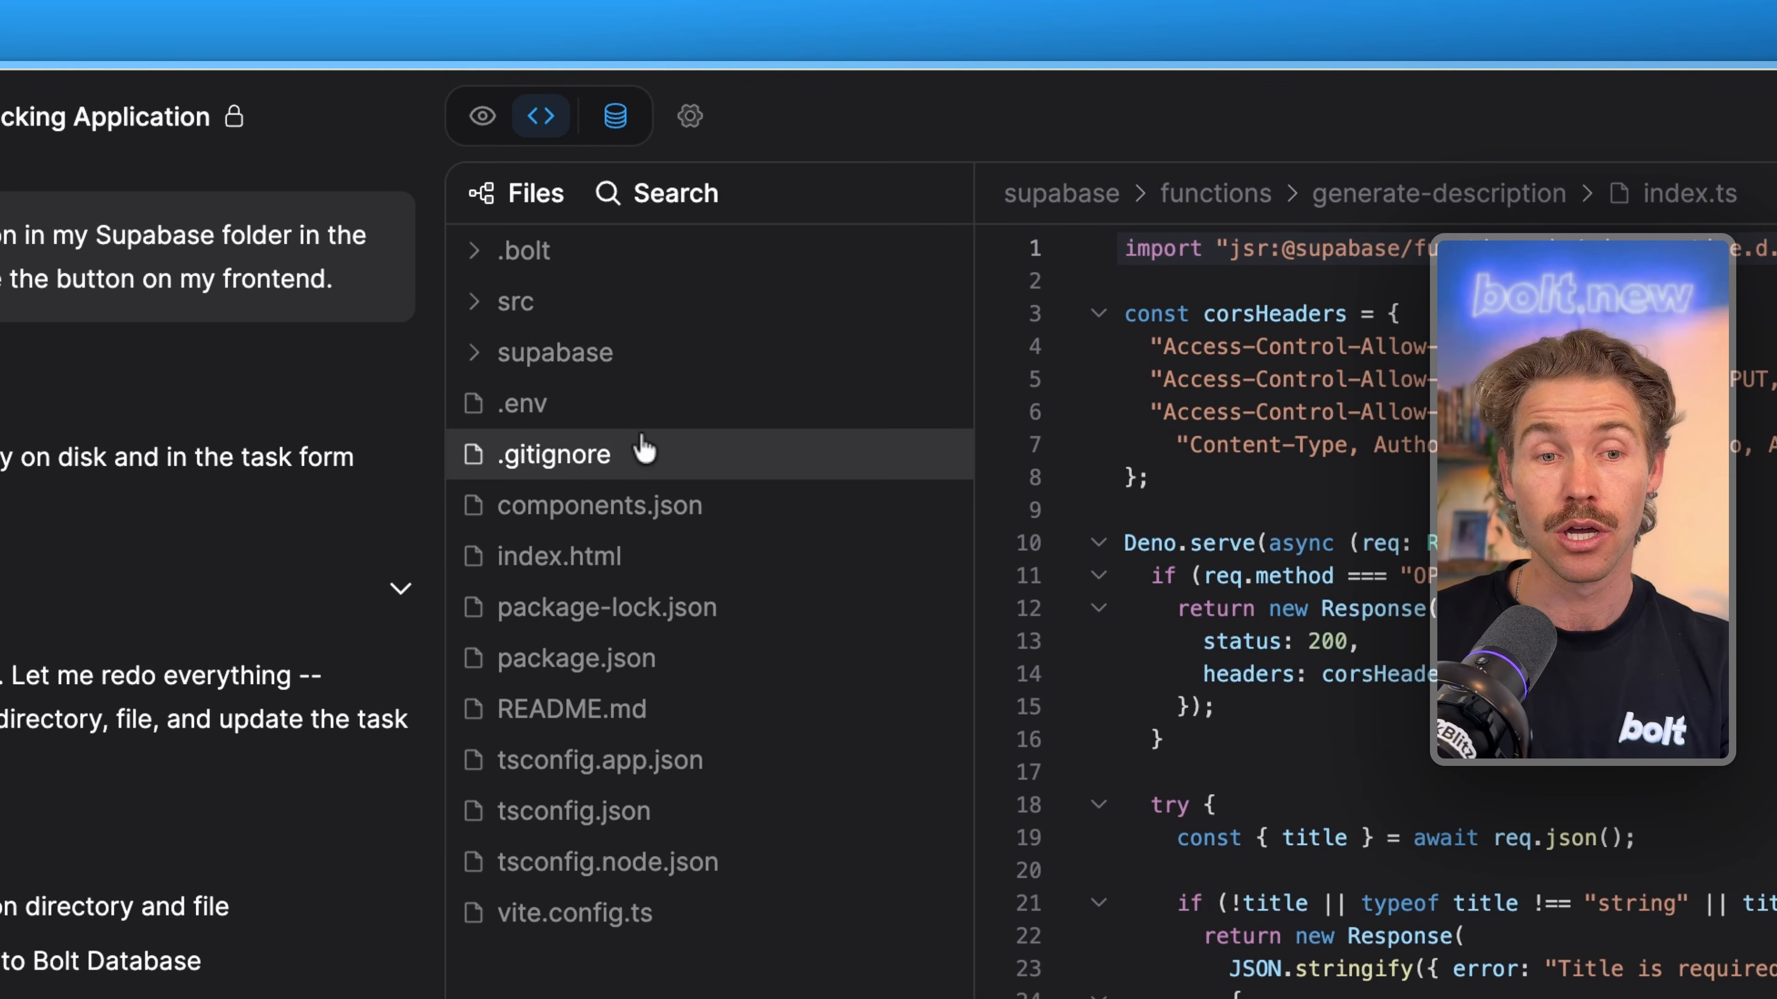
- Open the supabase functions folder in the project files and read through the generate-description function's index.ts code
click(578, 358)
click(528, 402)
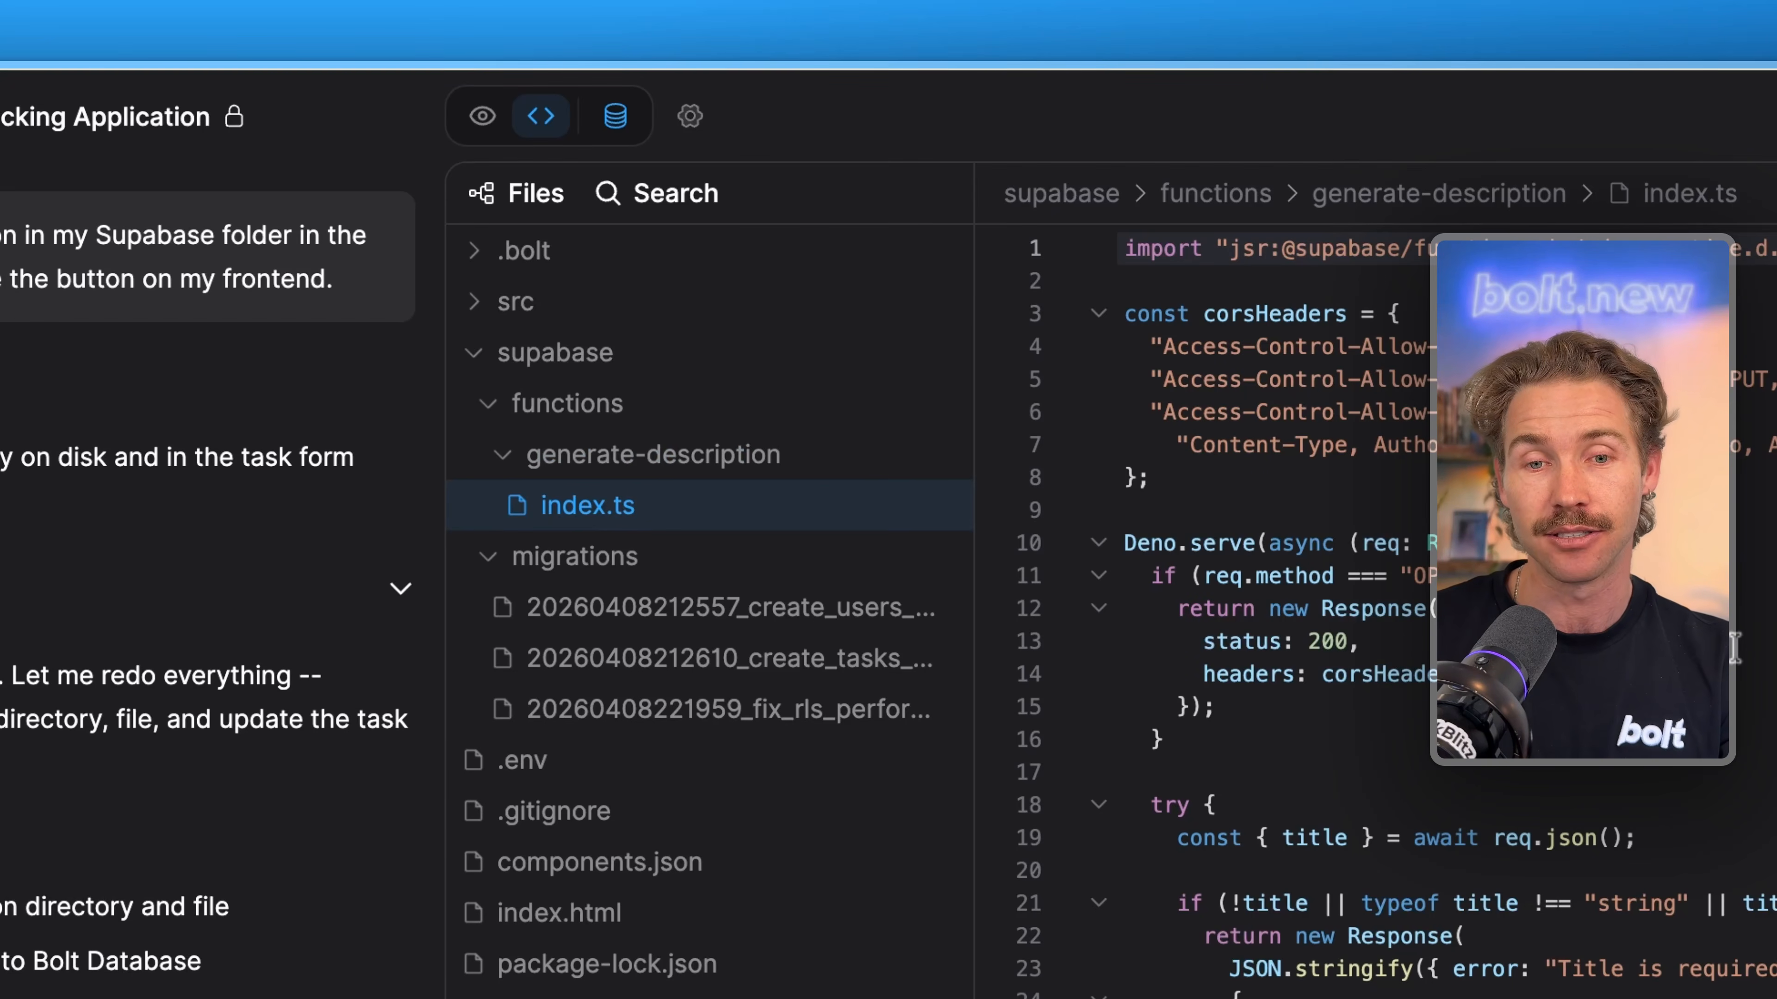
scroll(1691, 836, down, 10)
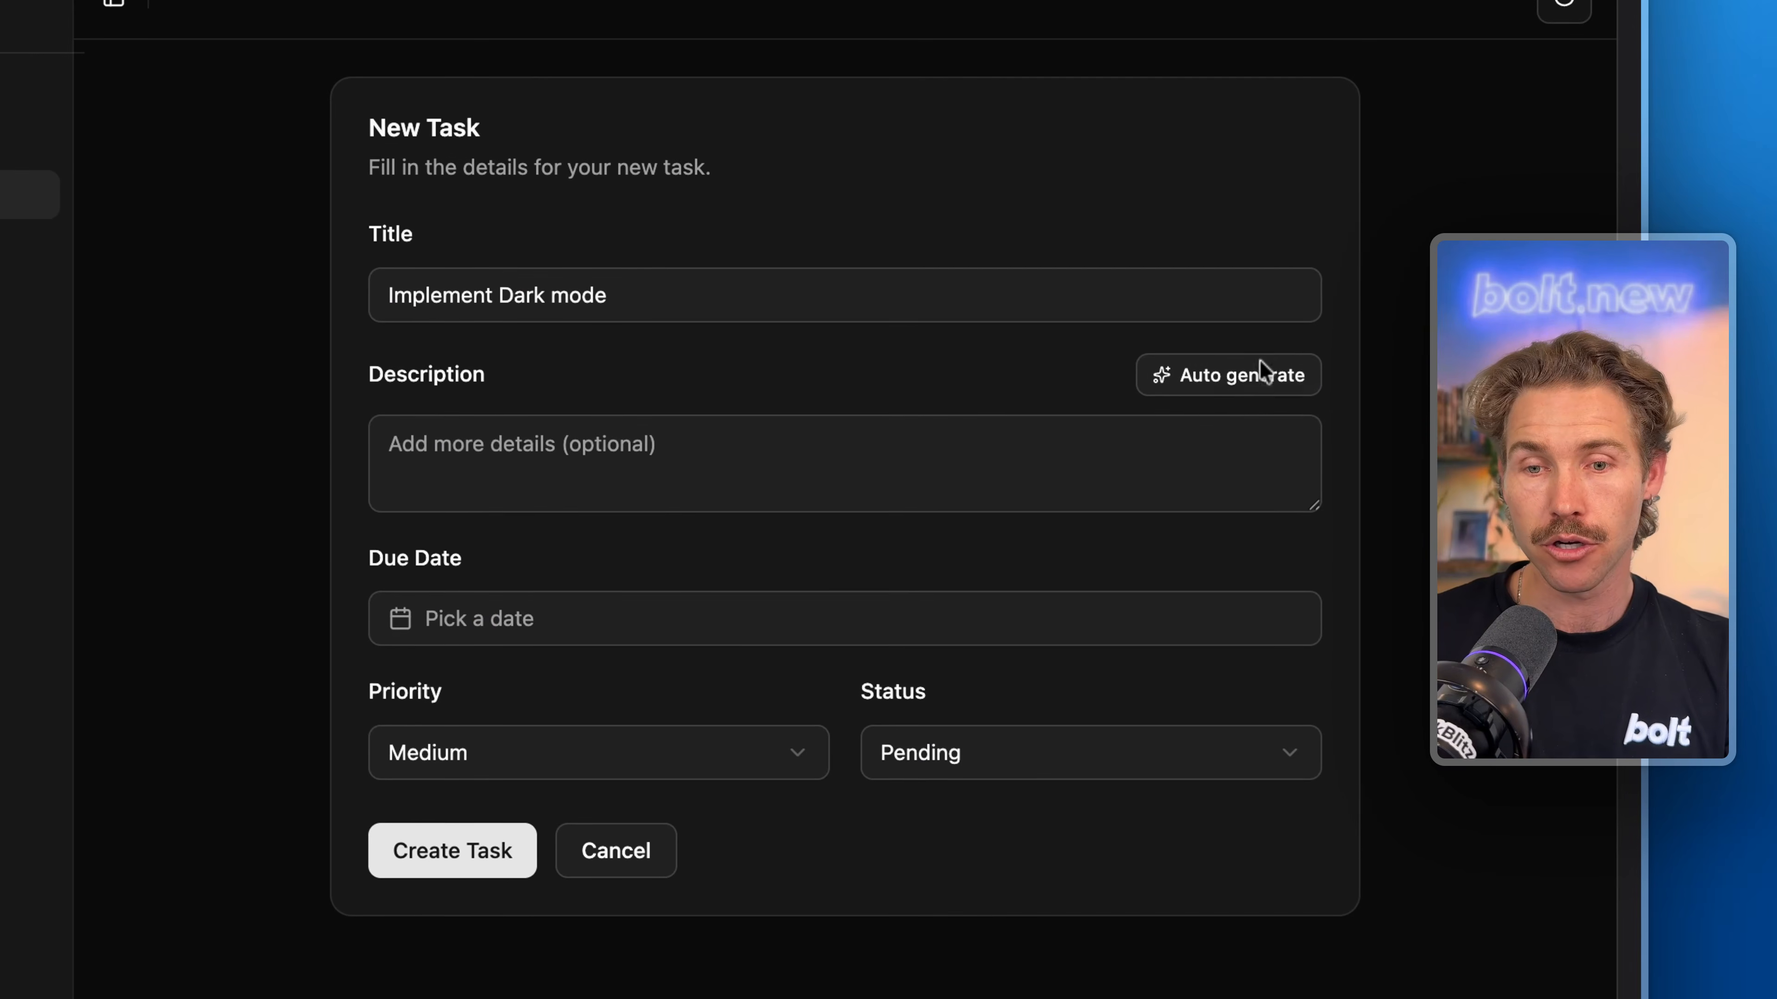
- Auto-generate a description for the new task titled "Implement Dark mode"
click(1238, 371)
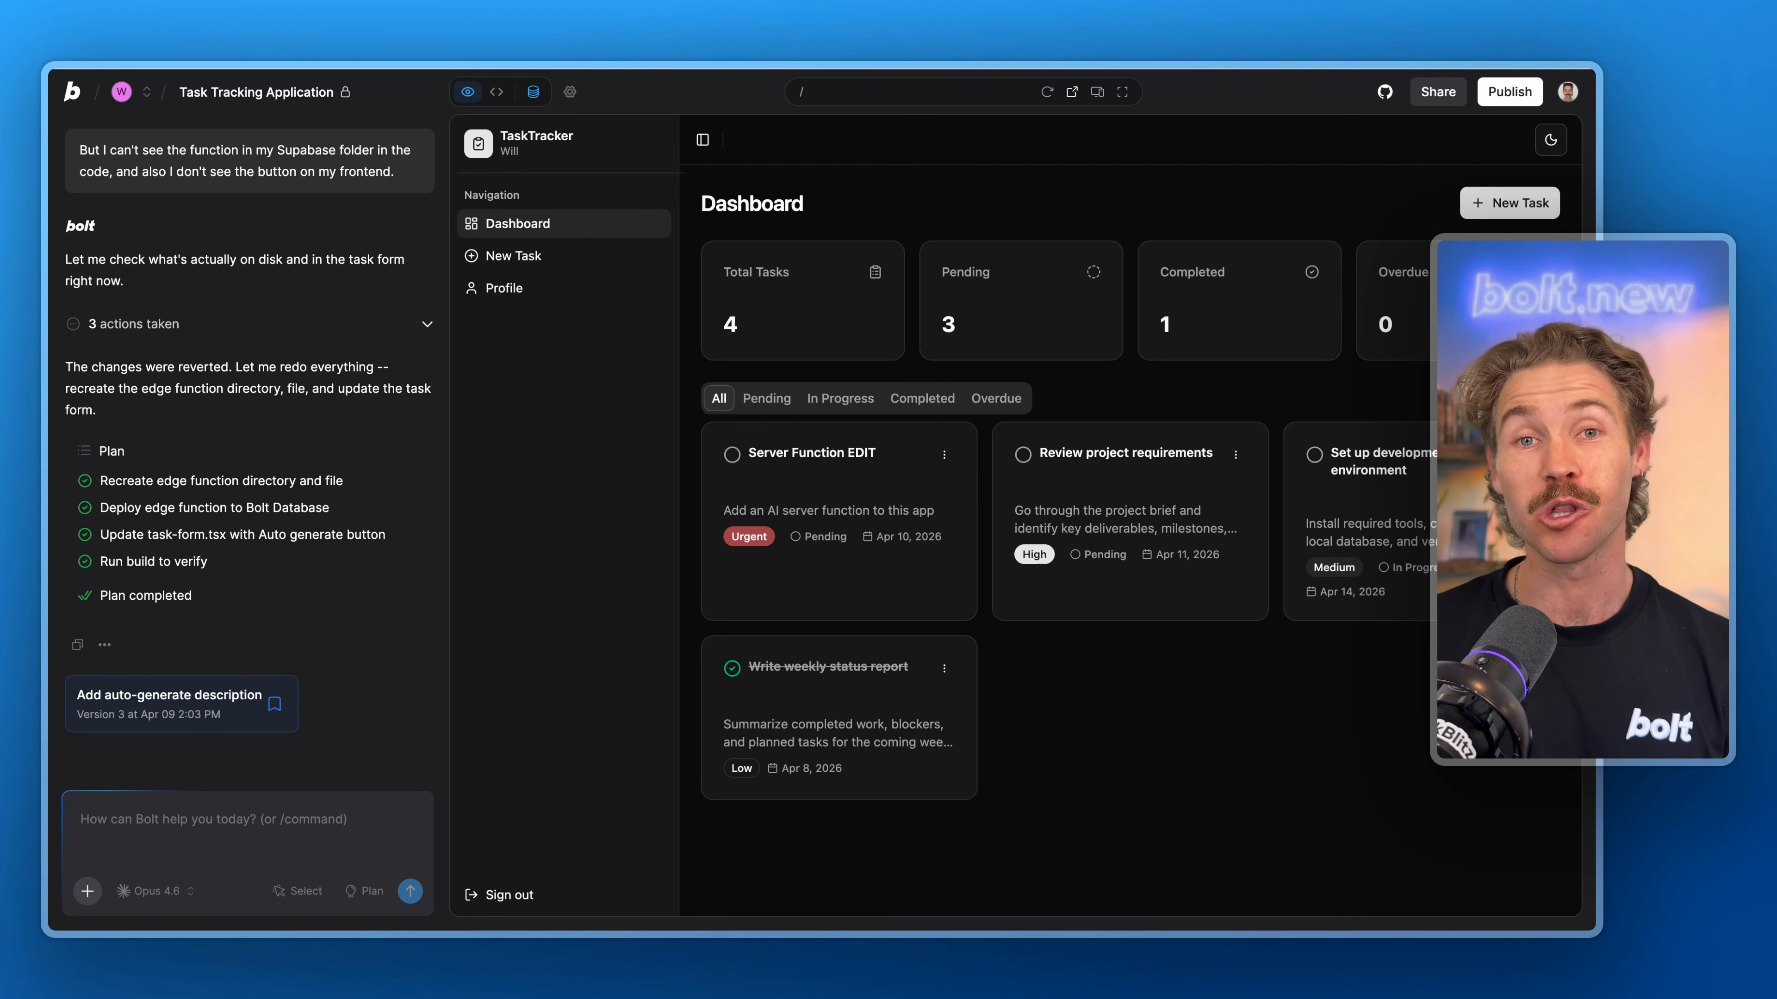
- Switch the task tracker's theme to Light
click(1551, 139)
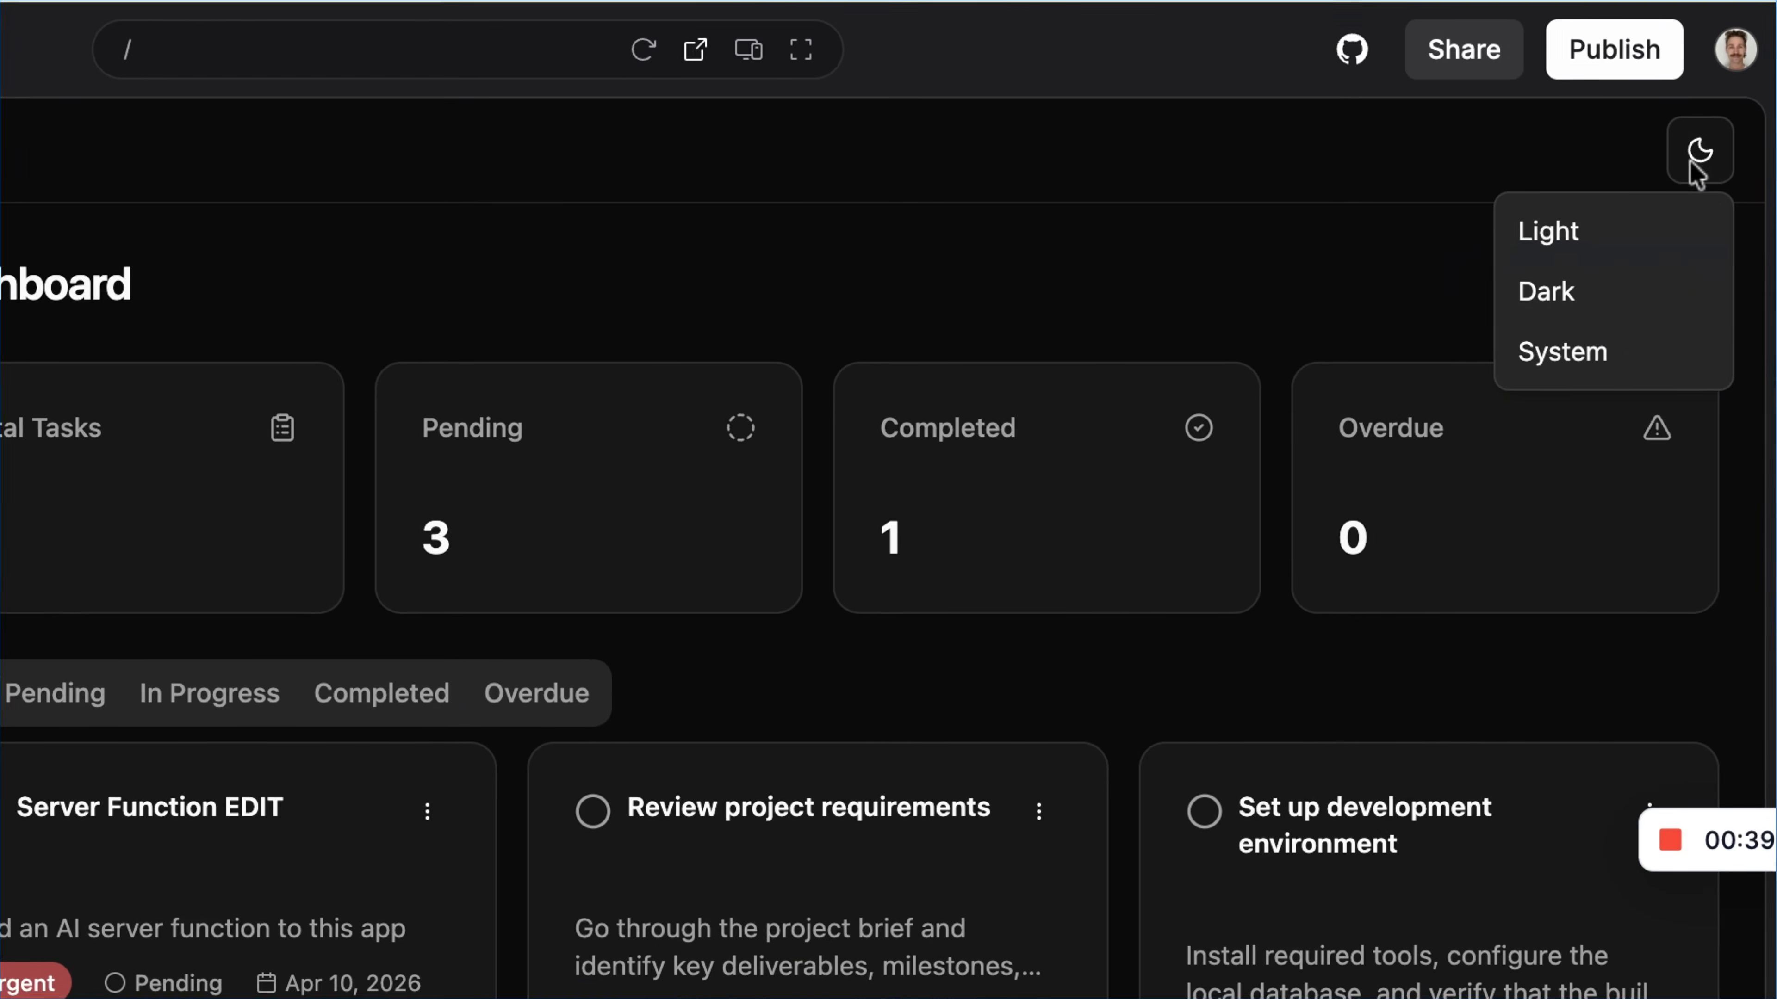
click(1581, 235)
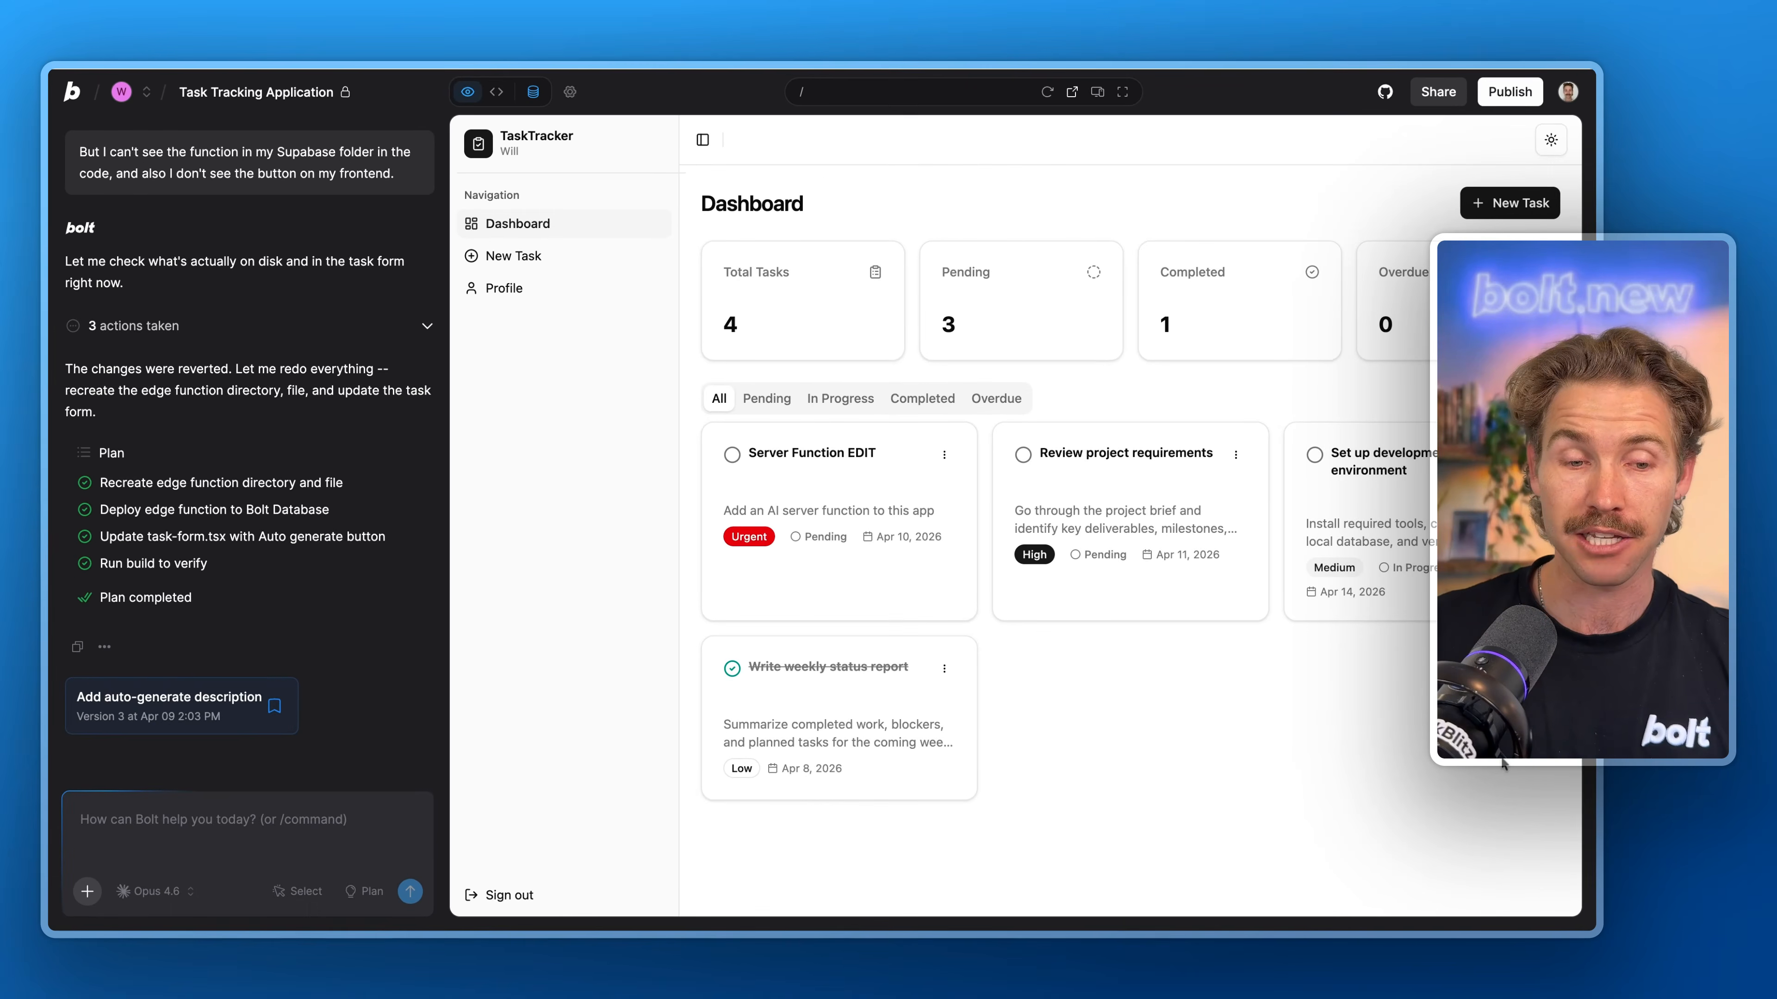
- Prompt Bolt to fix the sidebar divider, move the collapse and theme buttons into the sidebar, remove the dashboard's page header and enlarge the "dashboard" text
drag(1504, 764, 269, 822)
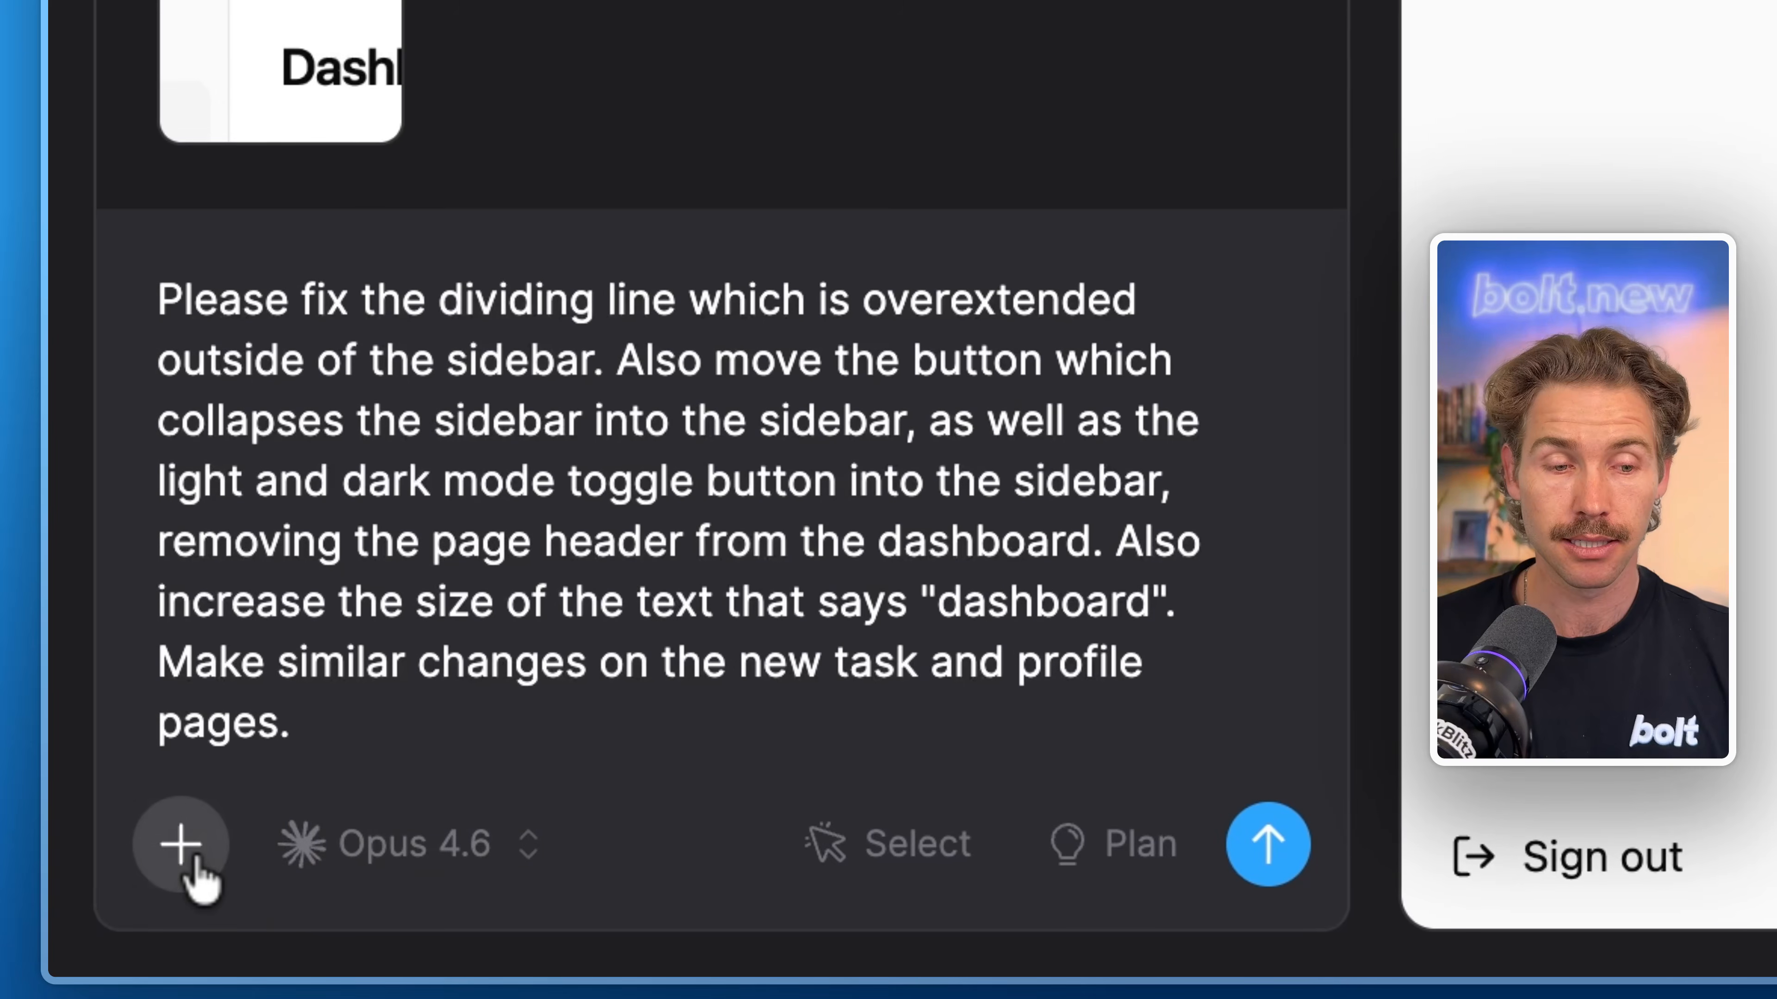
click(199, 882)
click(425, 568)
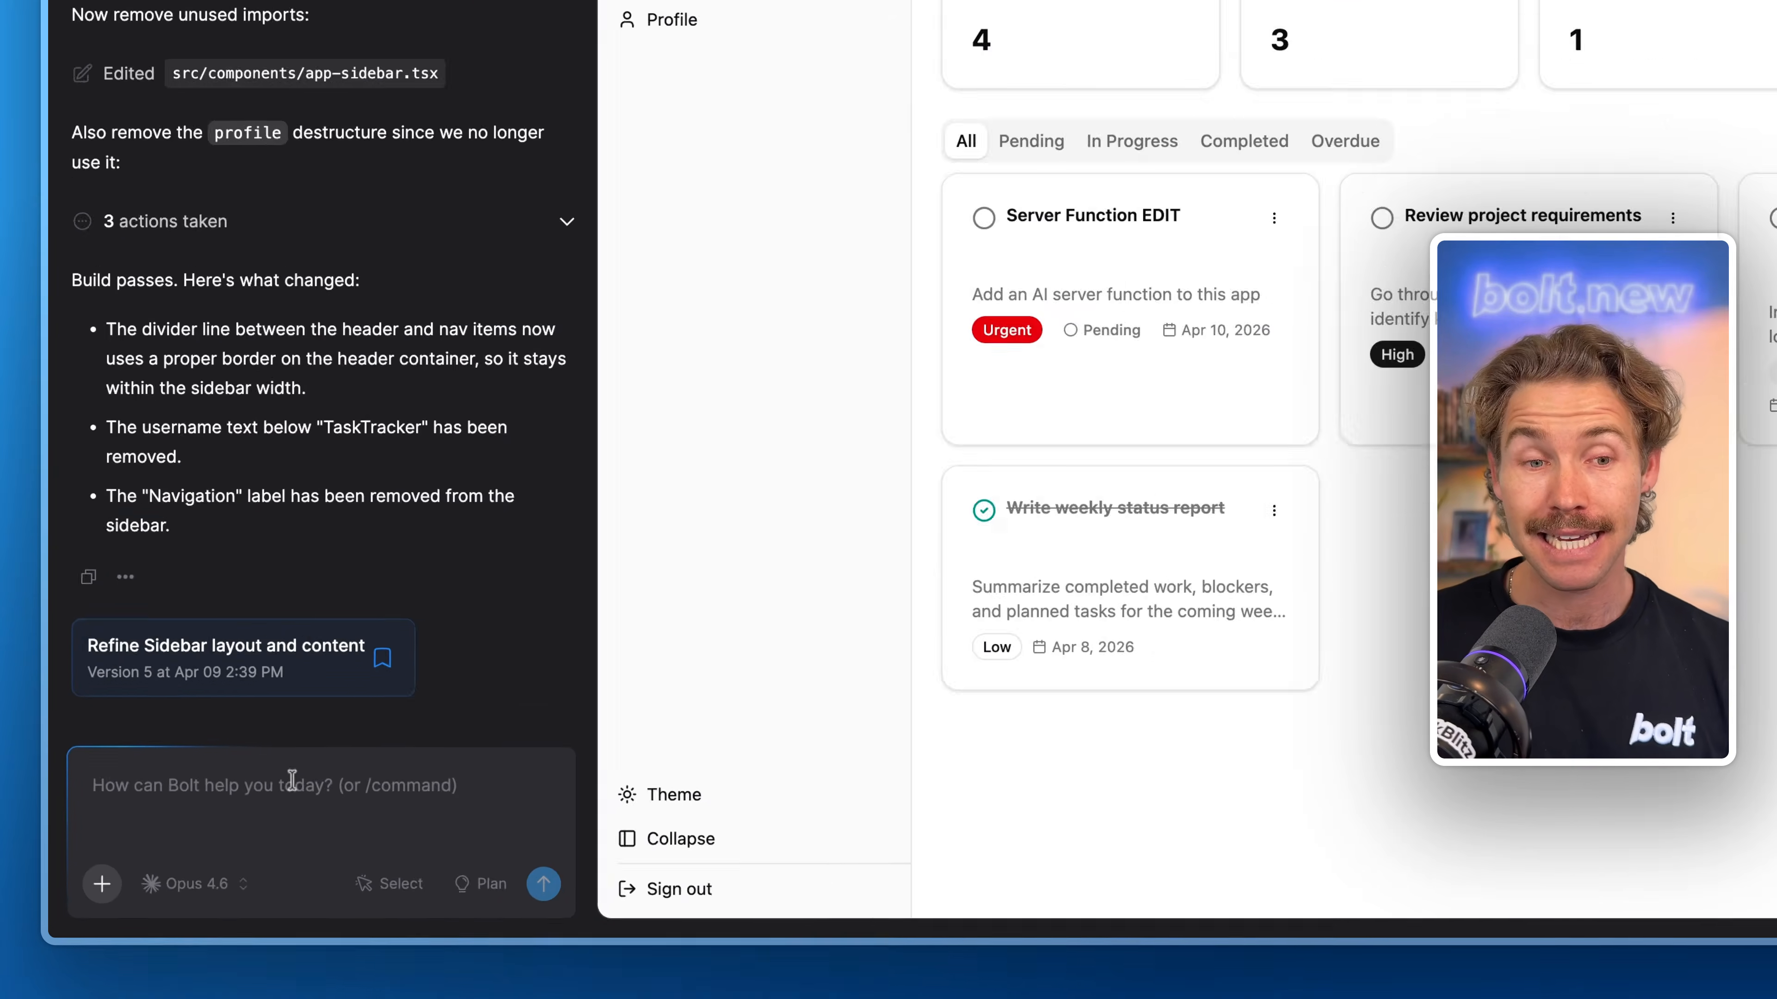
- Submit a Plan-mode prompt with the reference dashboard screenshot to restyle Total Tasks black, Pending purple, Completed green and Overdue light orange
key(ctrl+v)
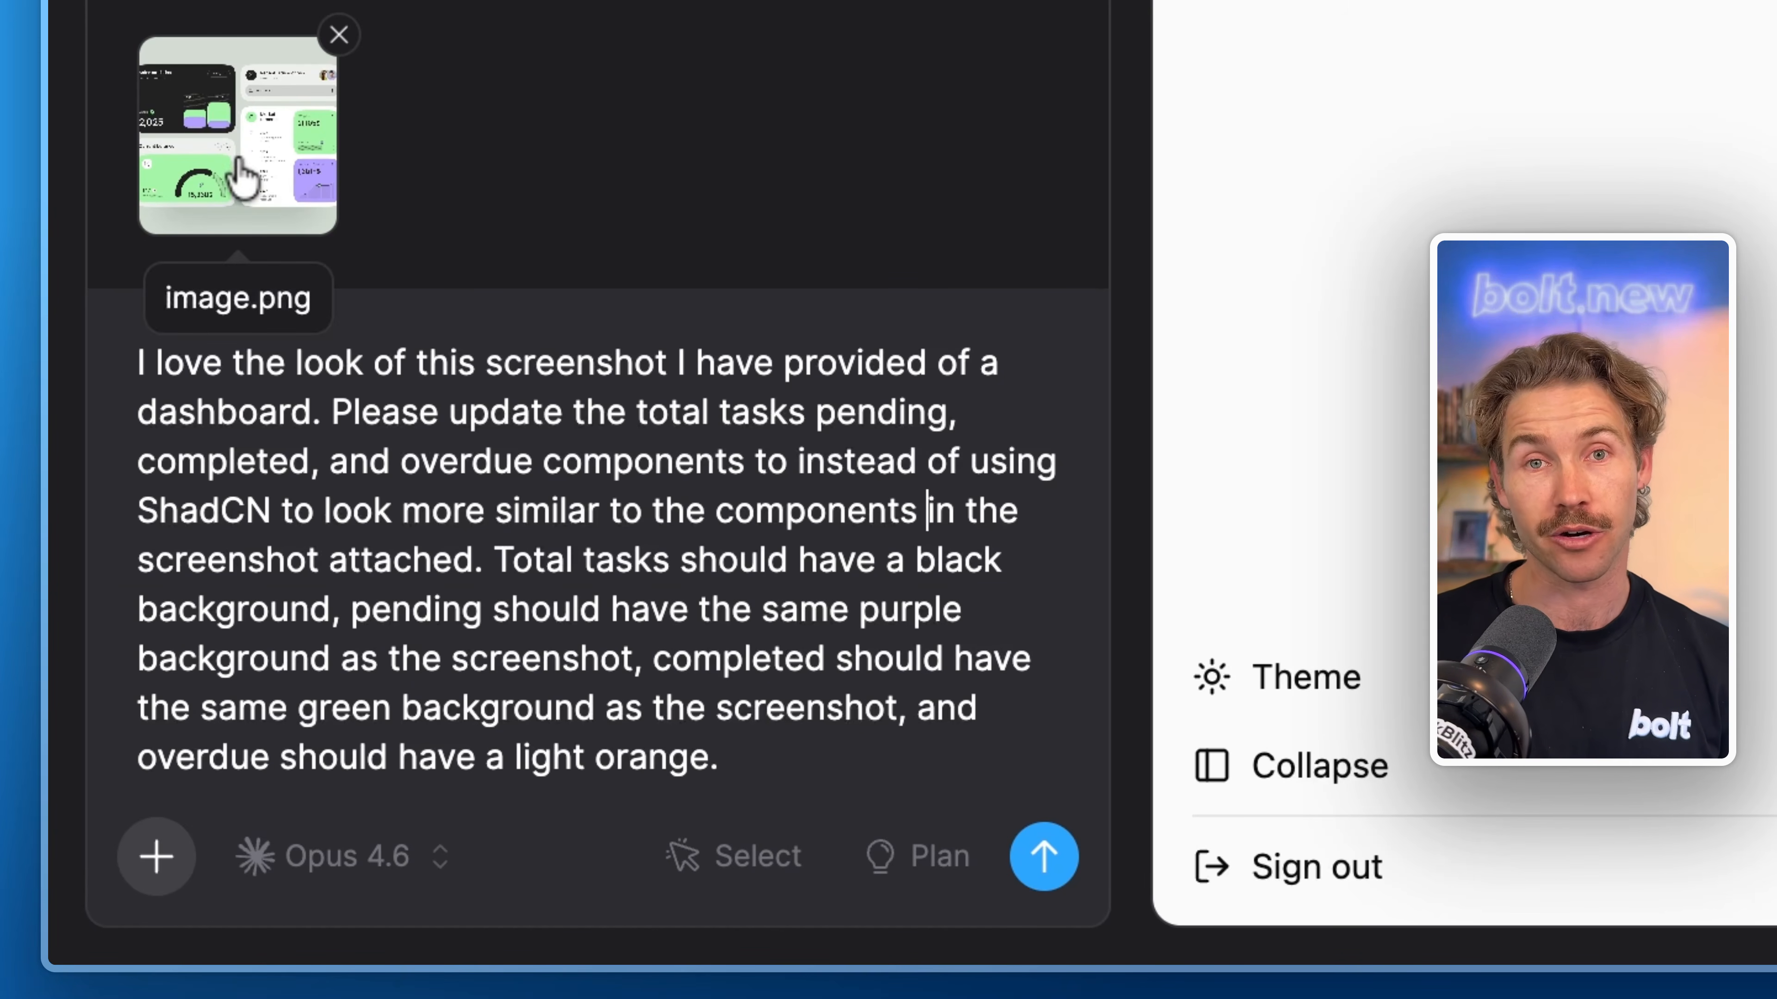
click(909, 859)
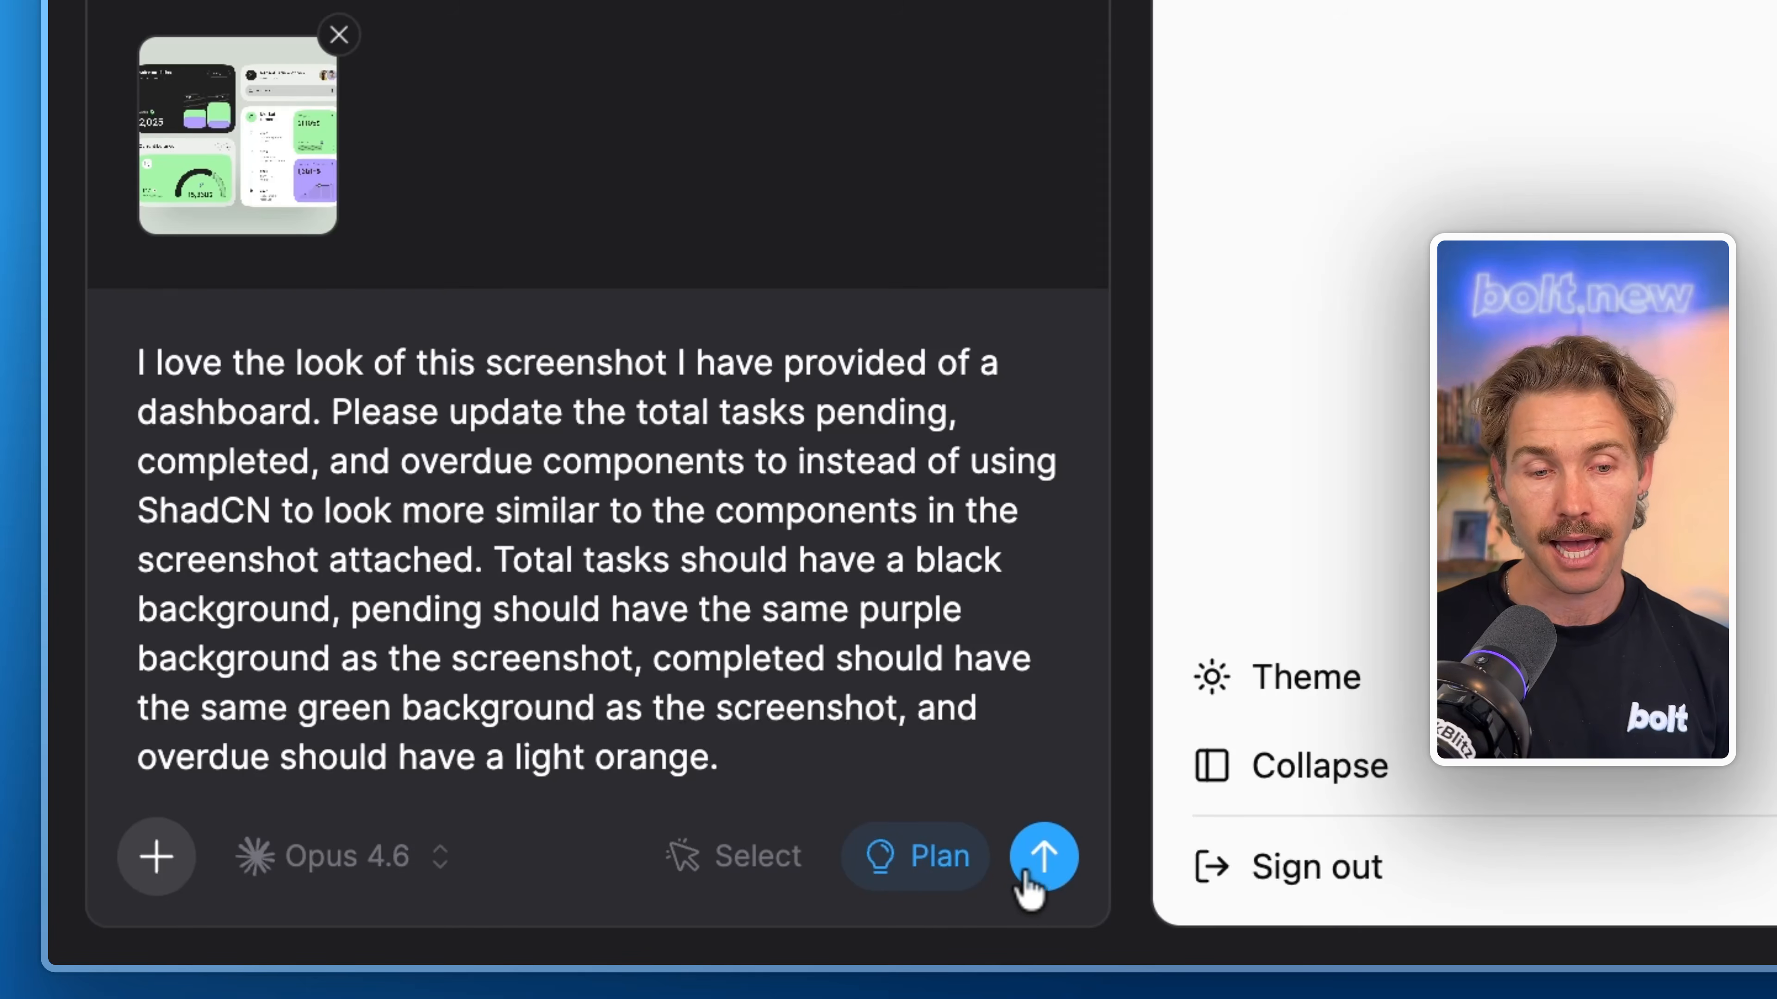
click(1041, 859)
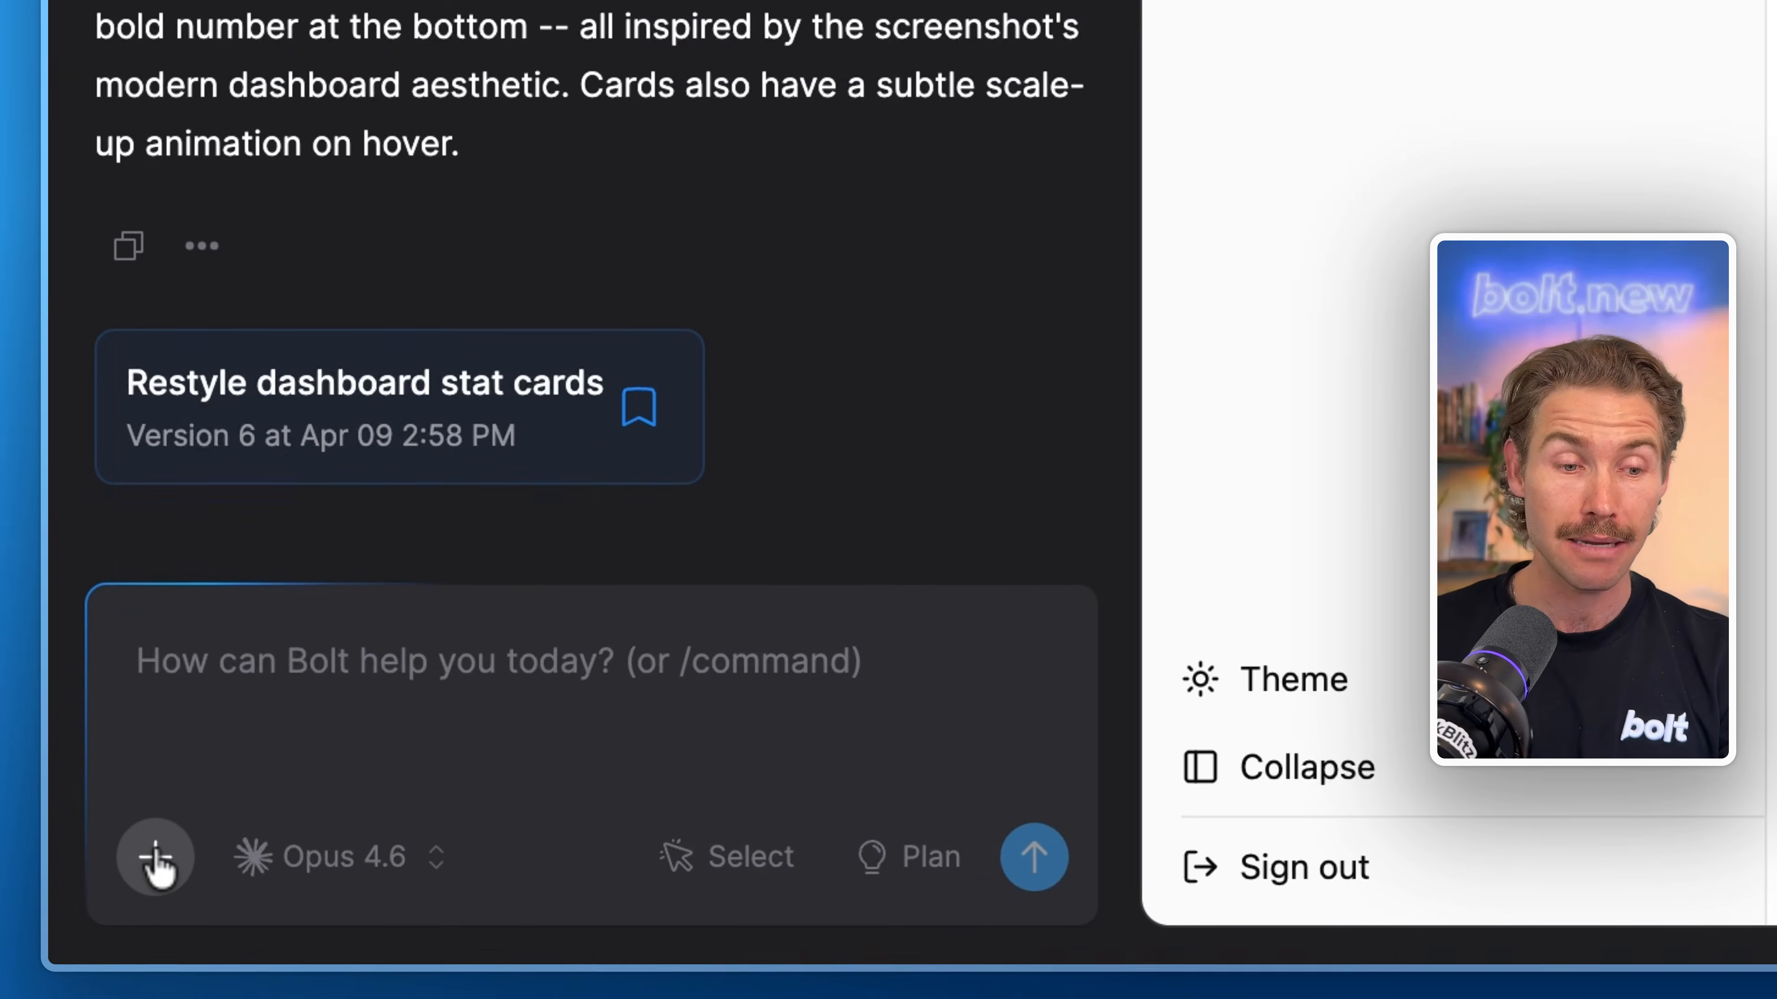
- Import a Figma frame into Bolt as code using the copied frame URL
click(157, 860)
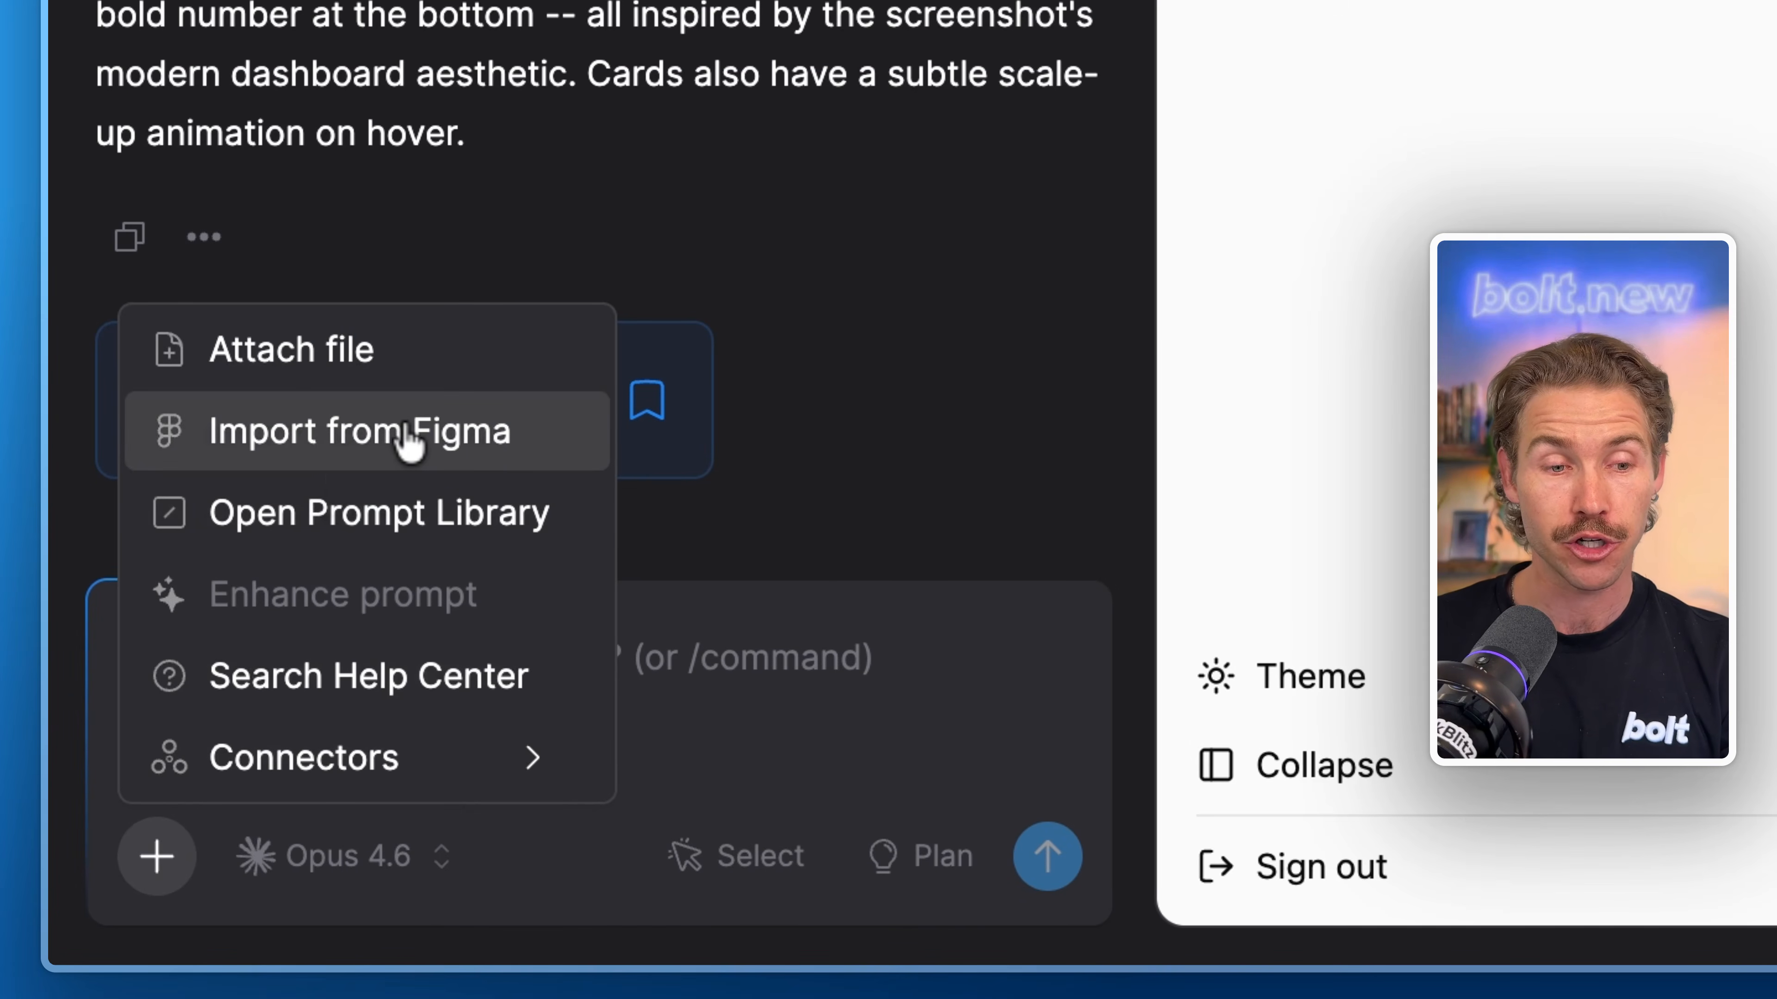
click(409, 442)
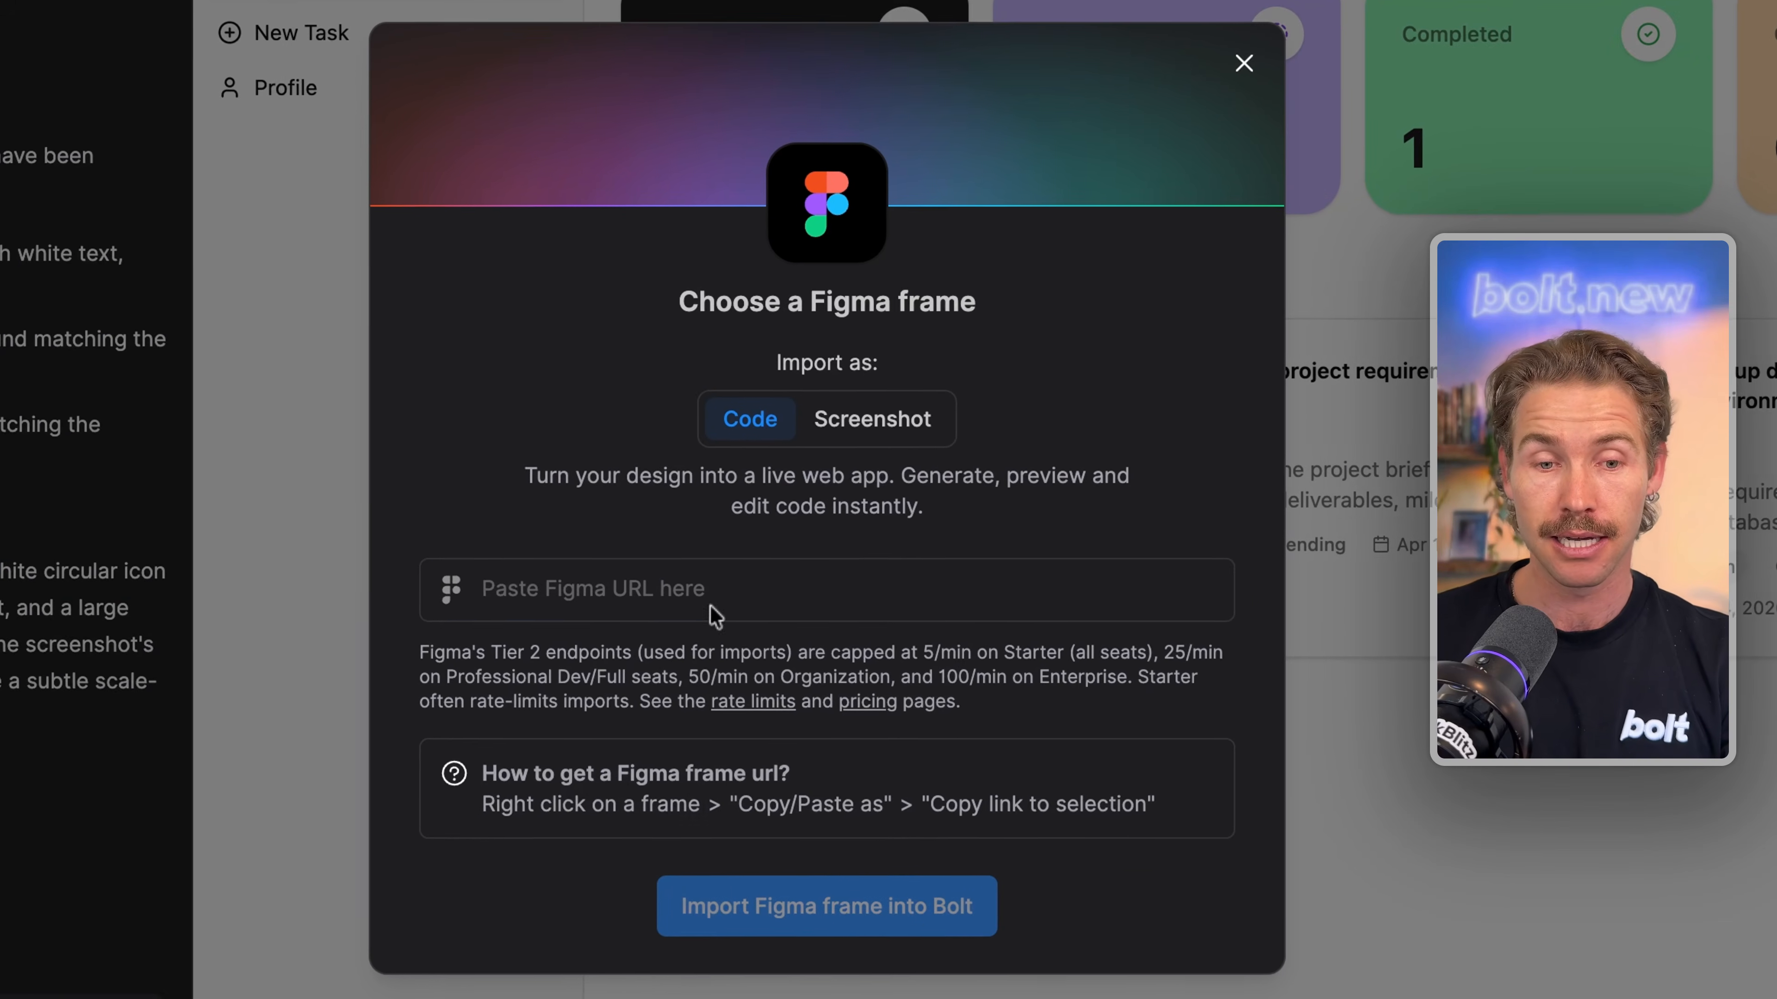
click(736, 587)
key(ctrl+v)
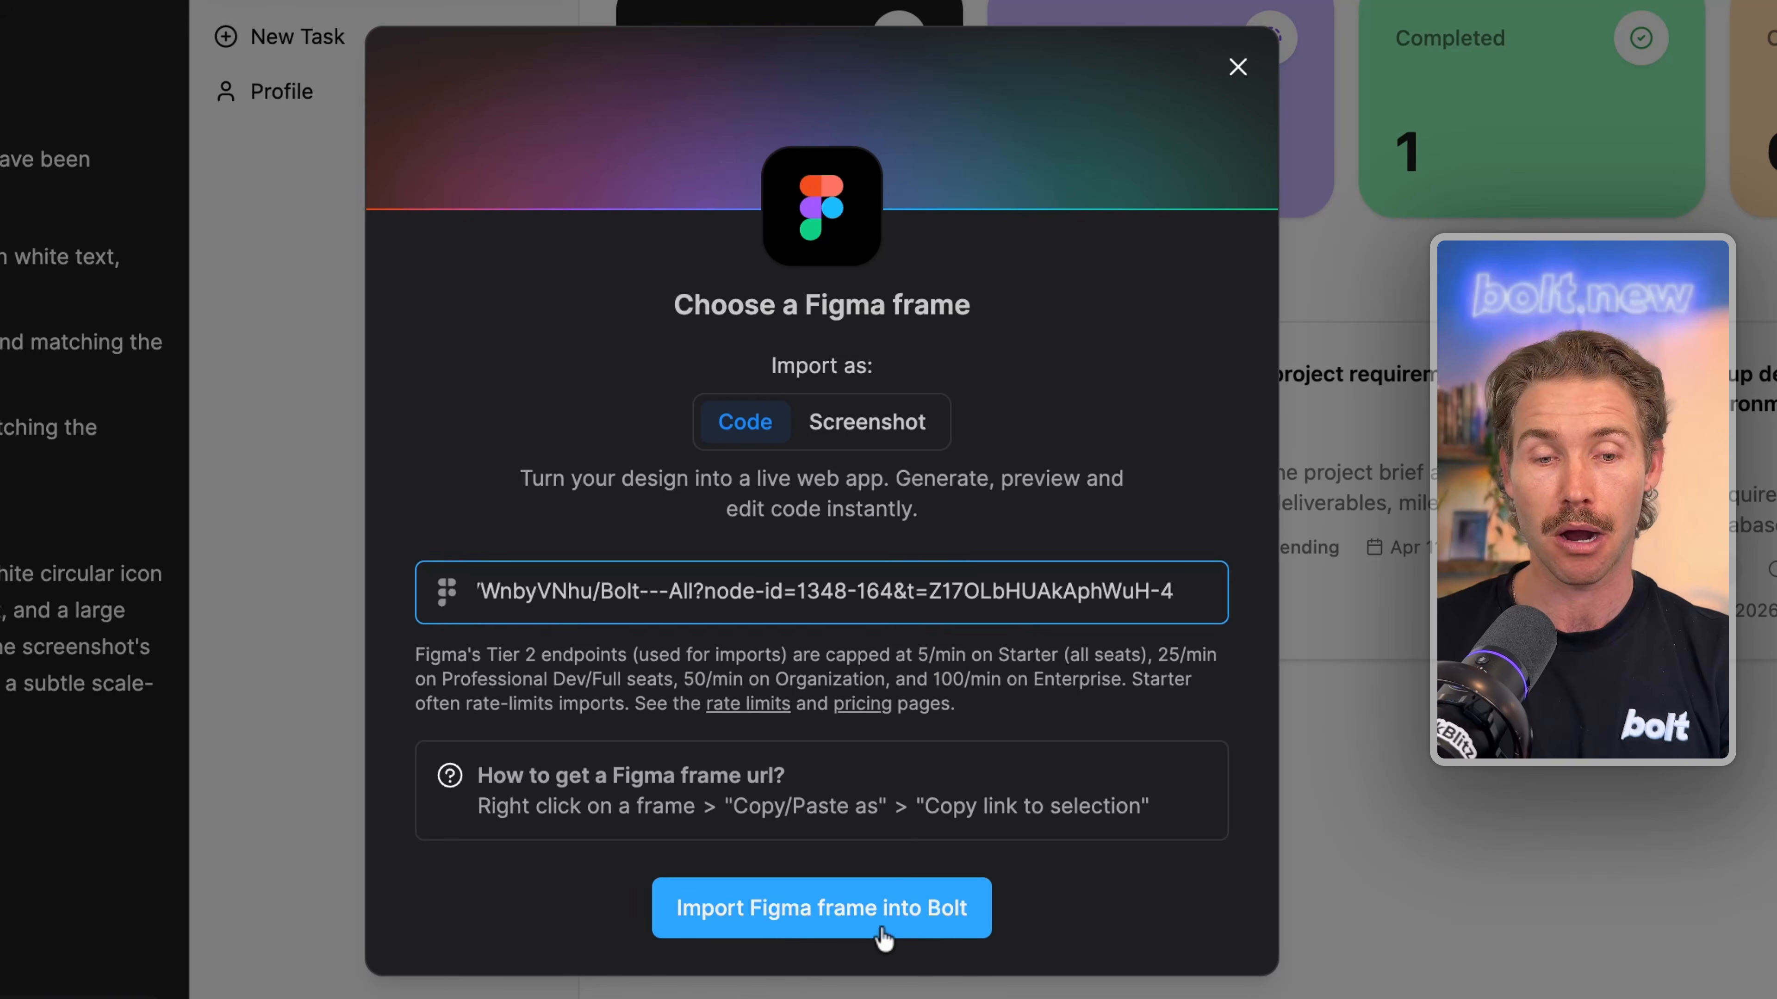
click(810, 925)
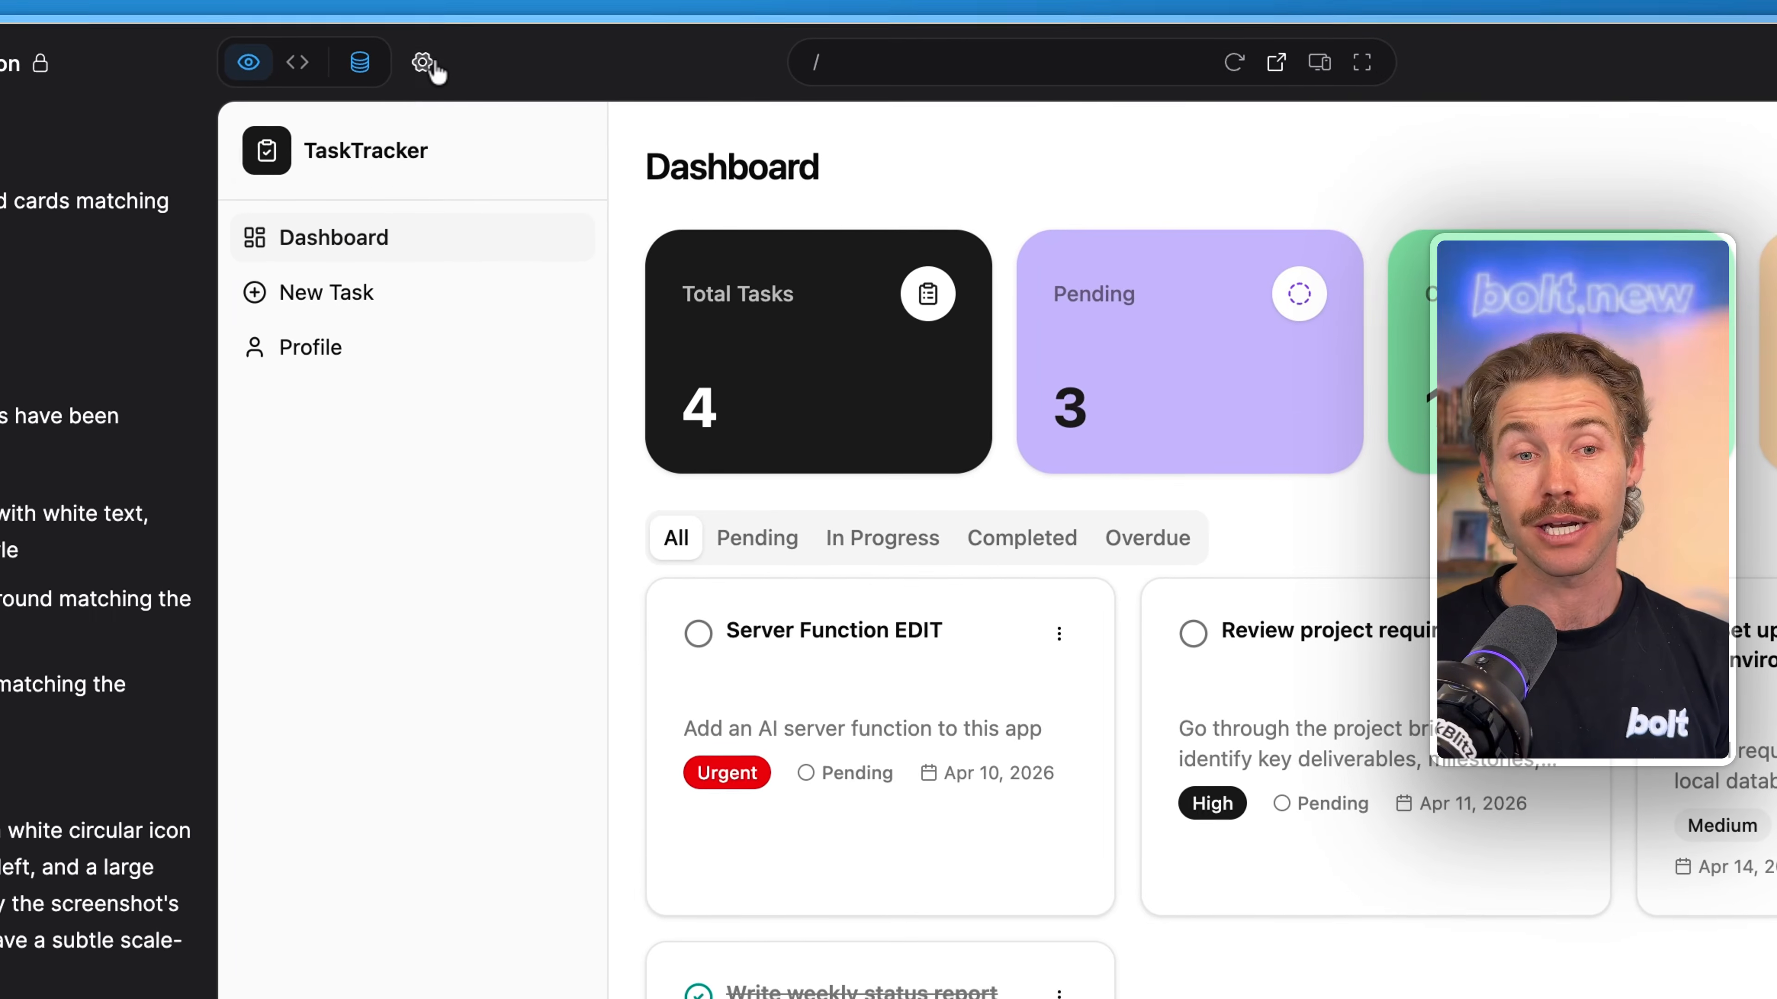
- Open the project's connectors and review the Notion connector's overview, tools and settings
click(423, 64)
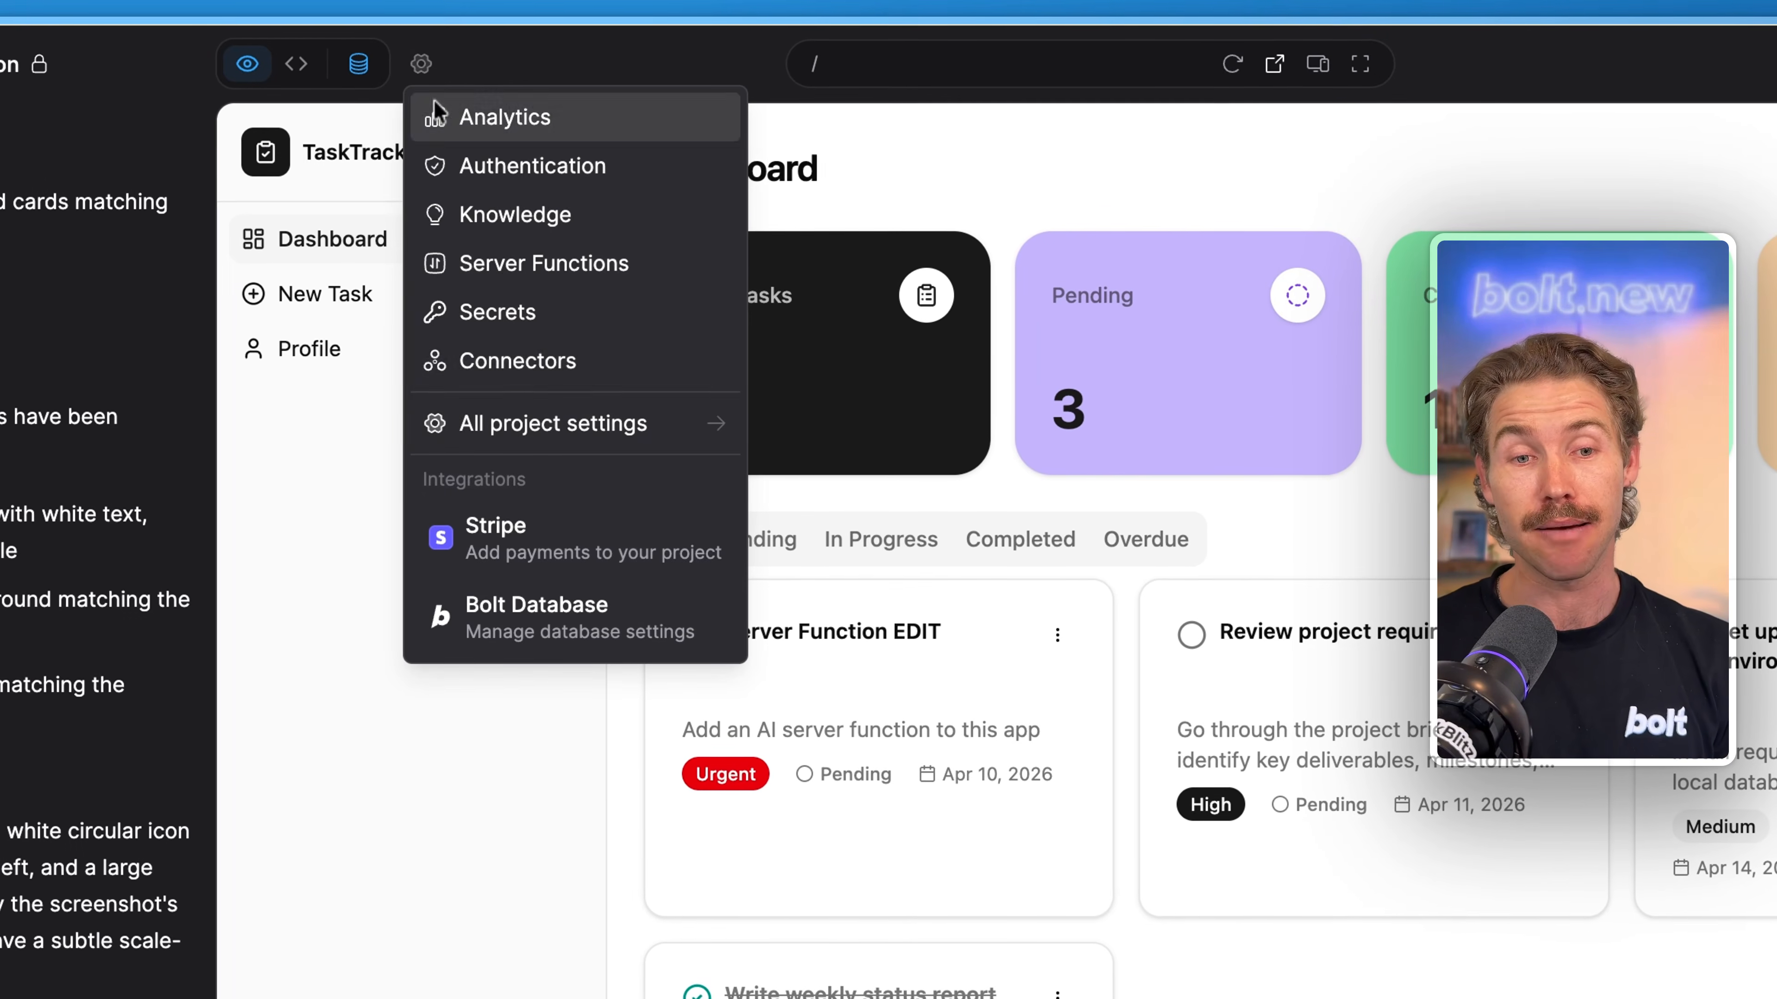
click(537, 363)
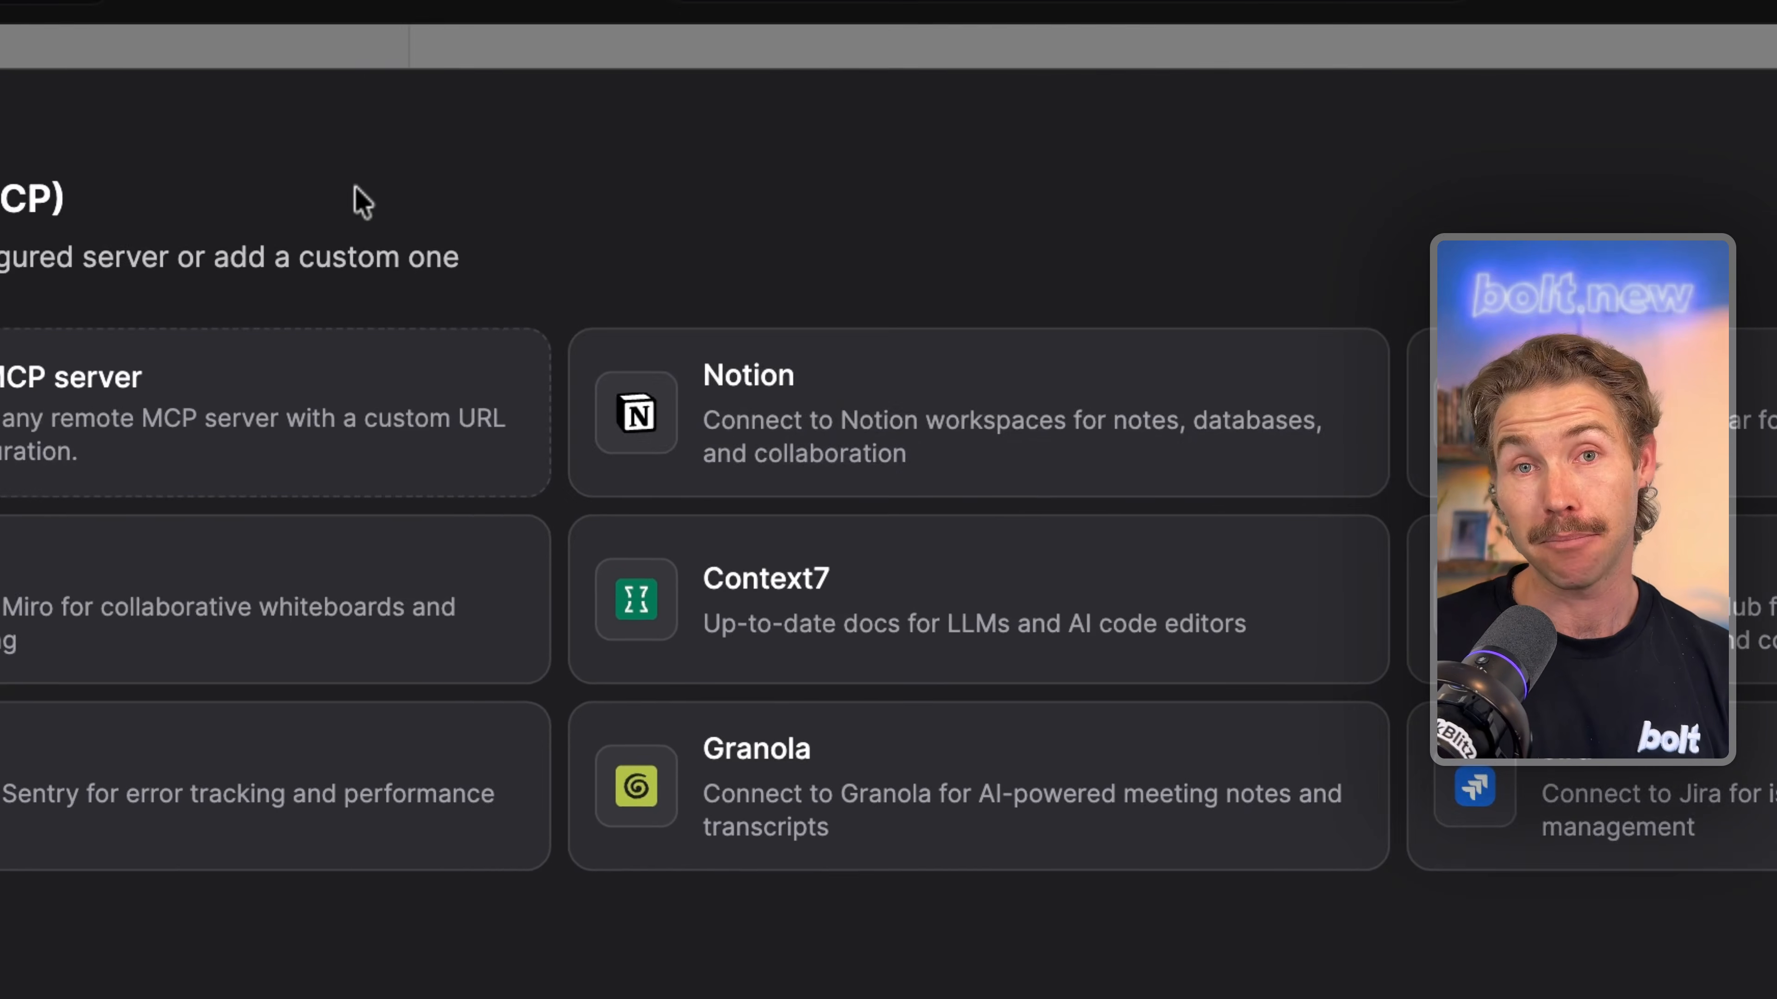
click(1220, 260)
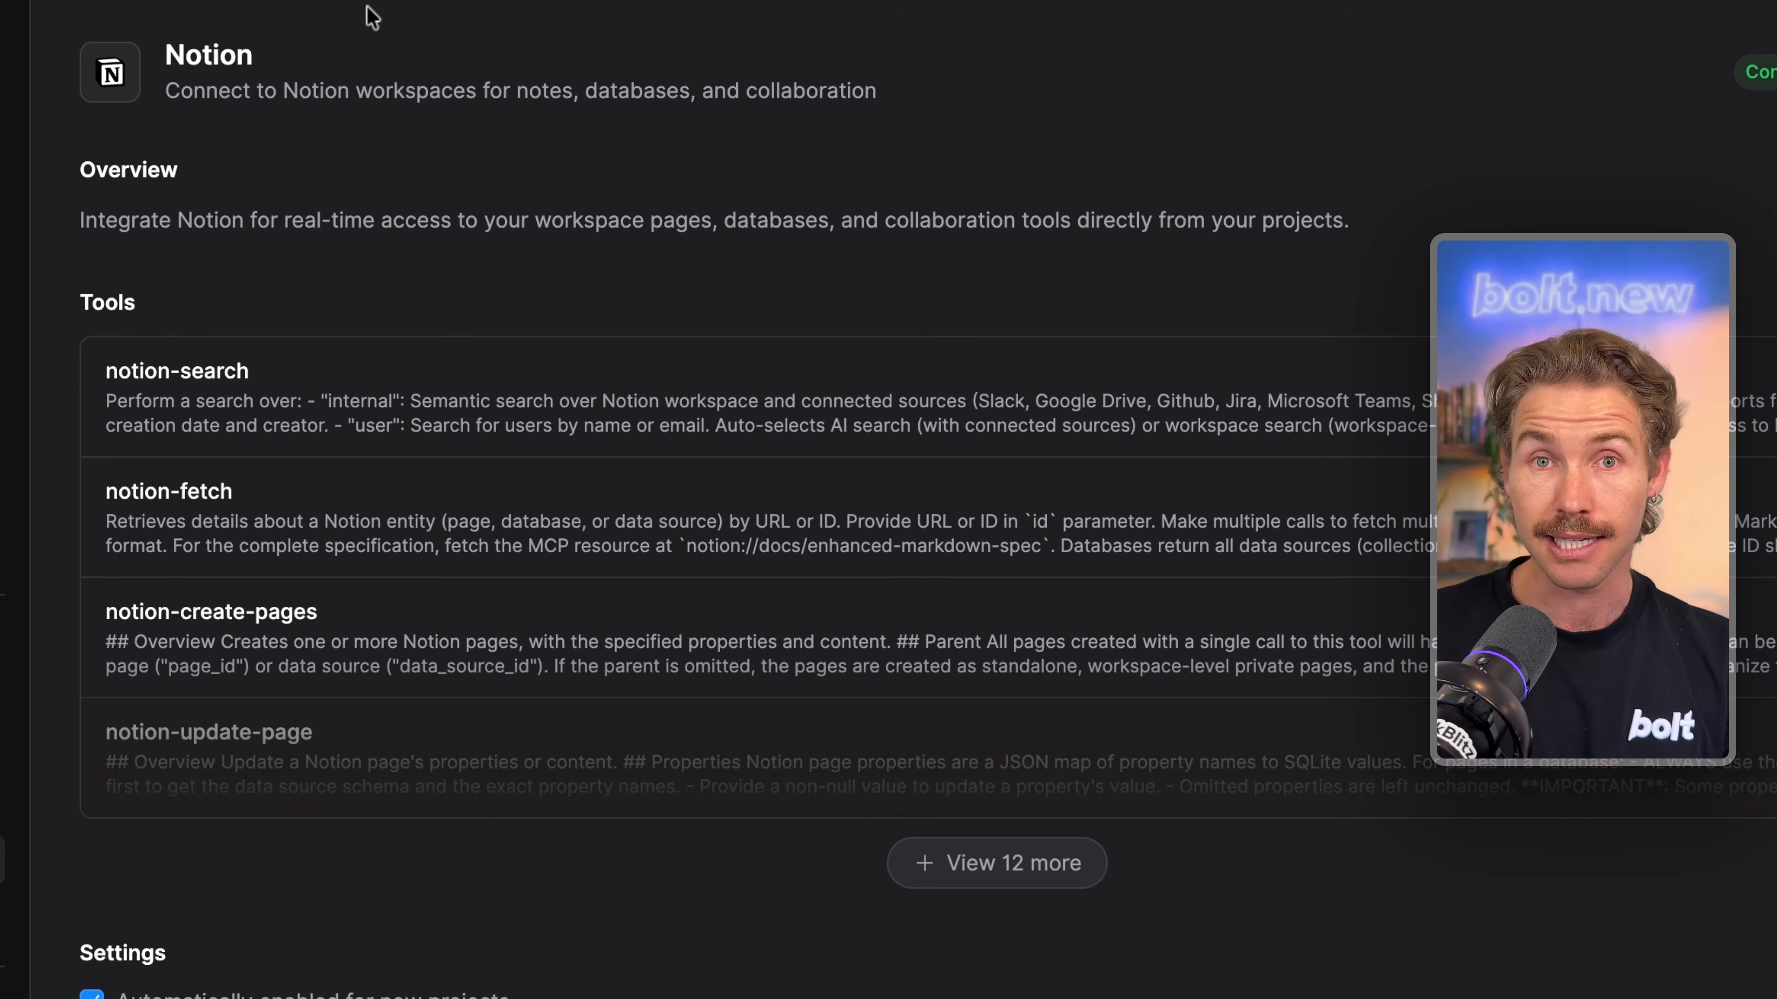
scroll(382, 498, down, 2)
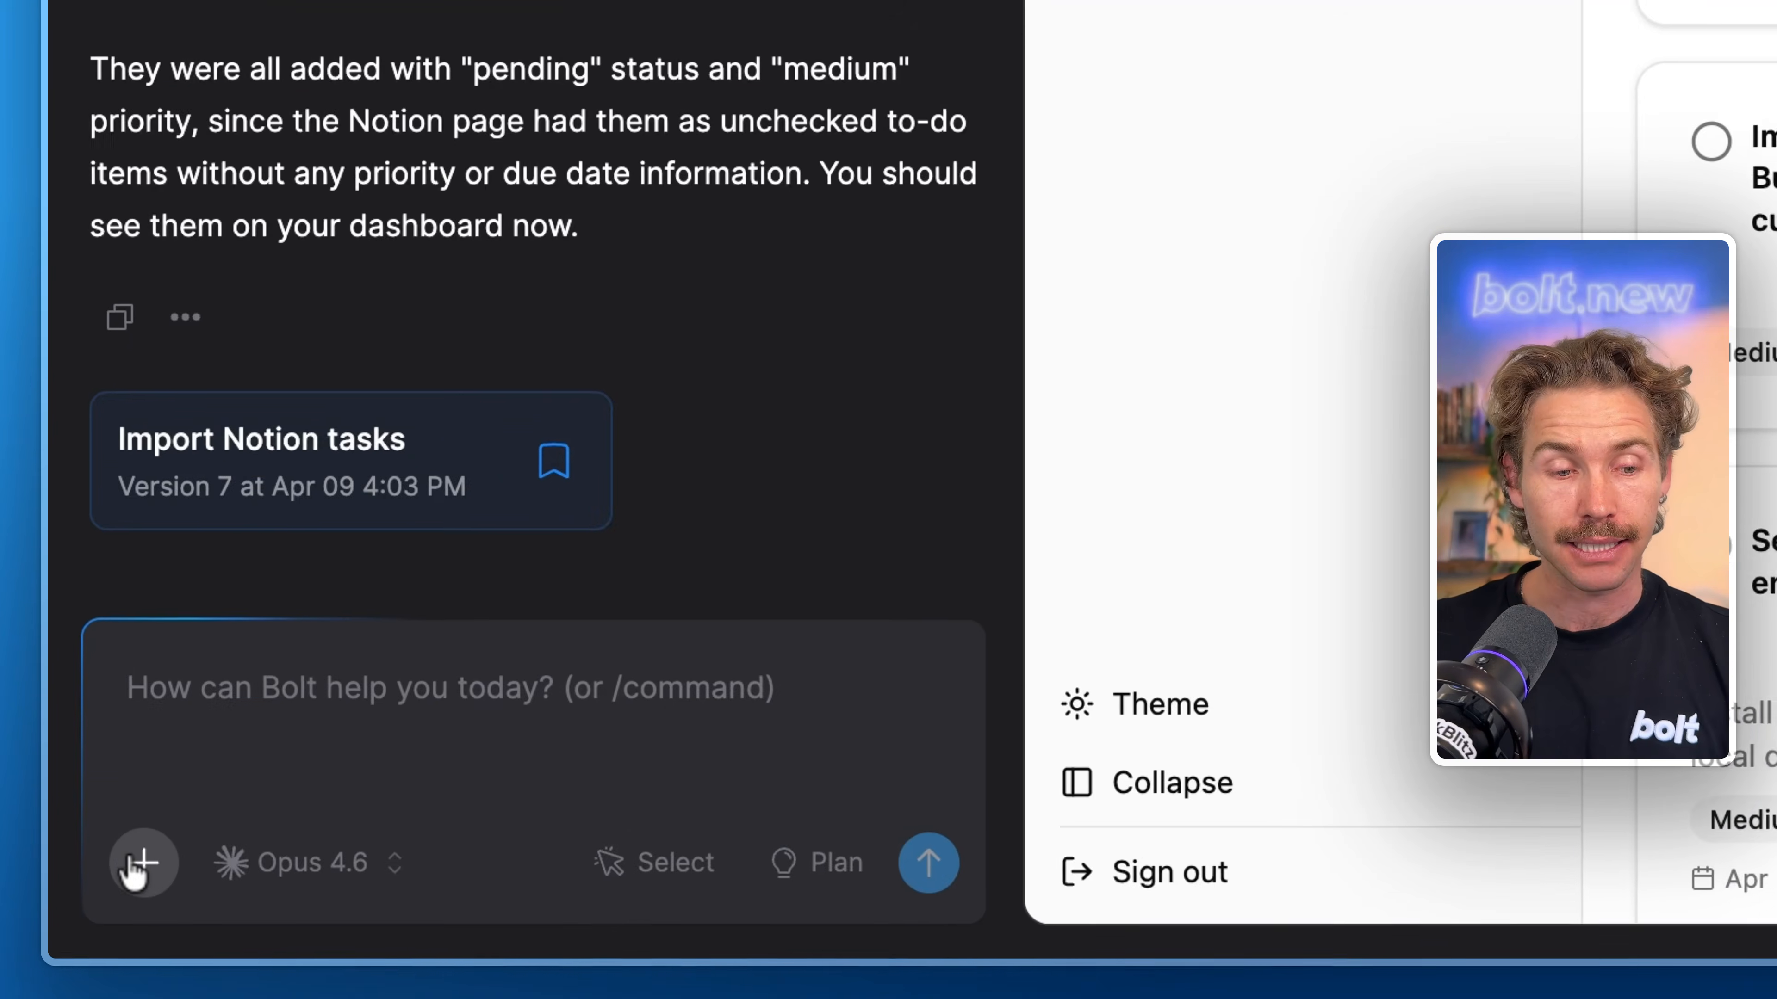
click(88, 891)
mouse_move(176, 862)
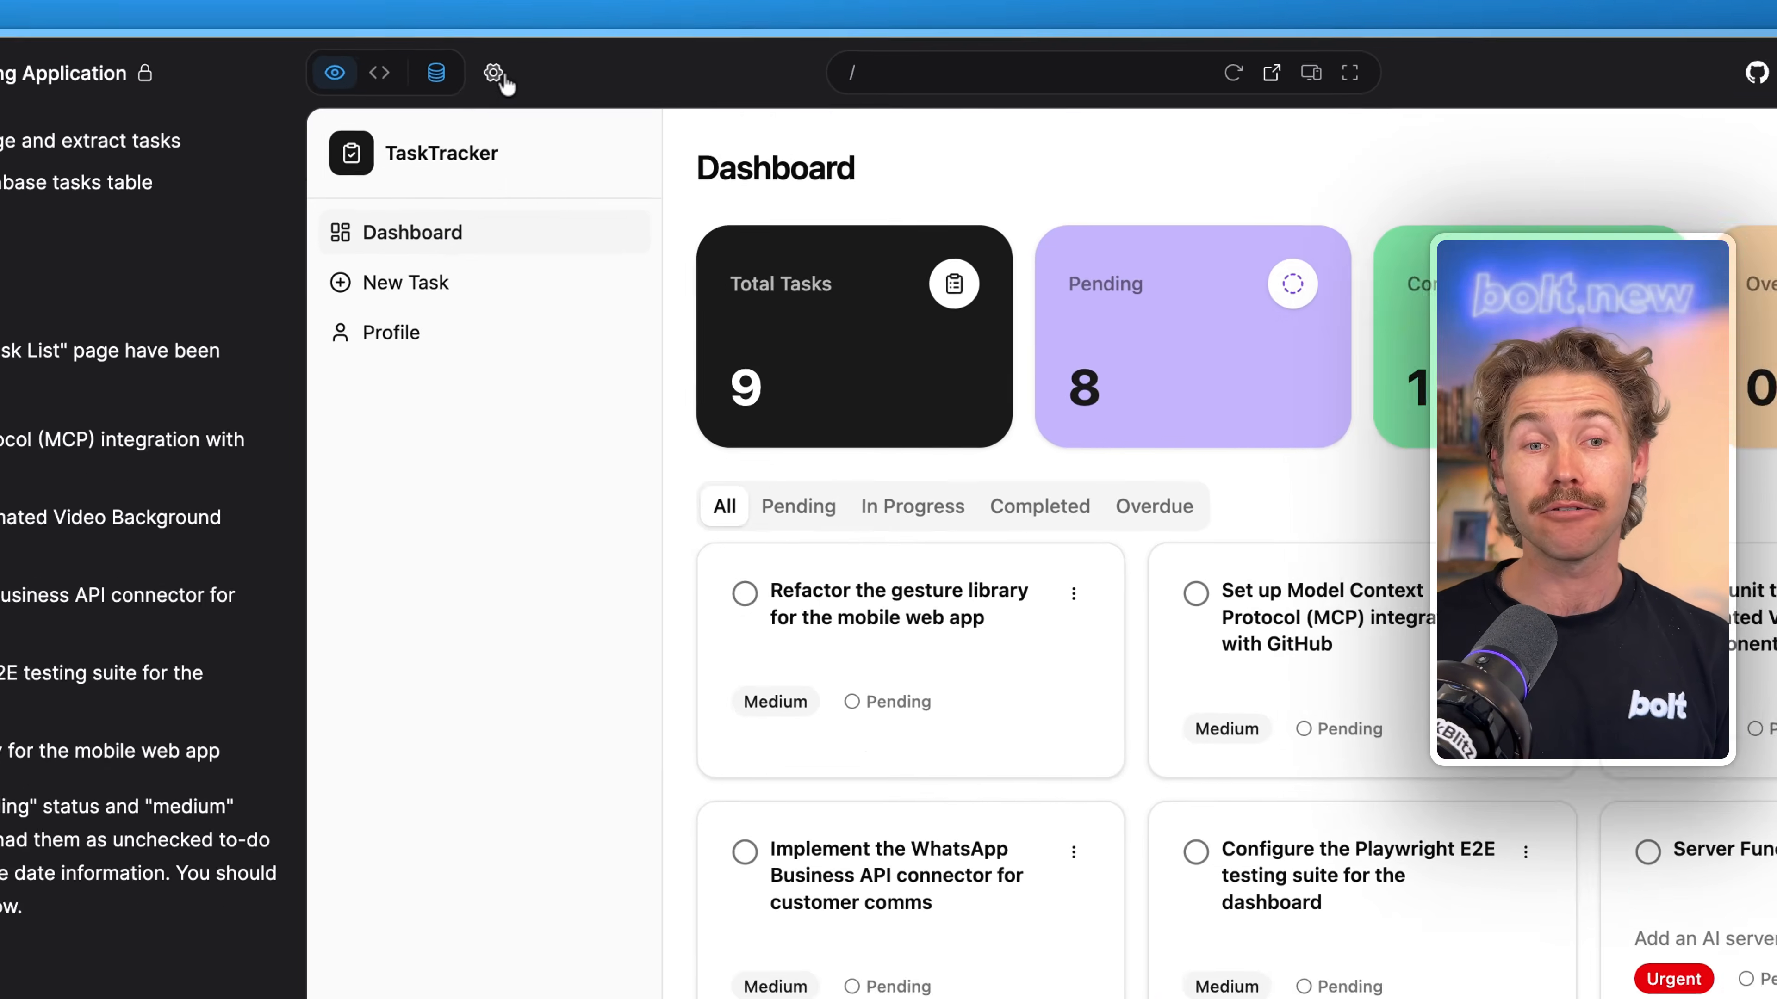
- Open the full project settings for the Task Tracking Application
click(569, 91)
click(587, 428)
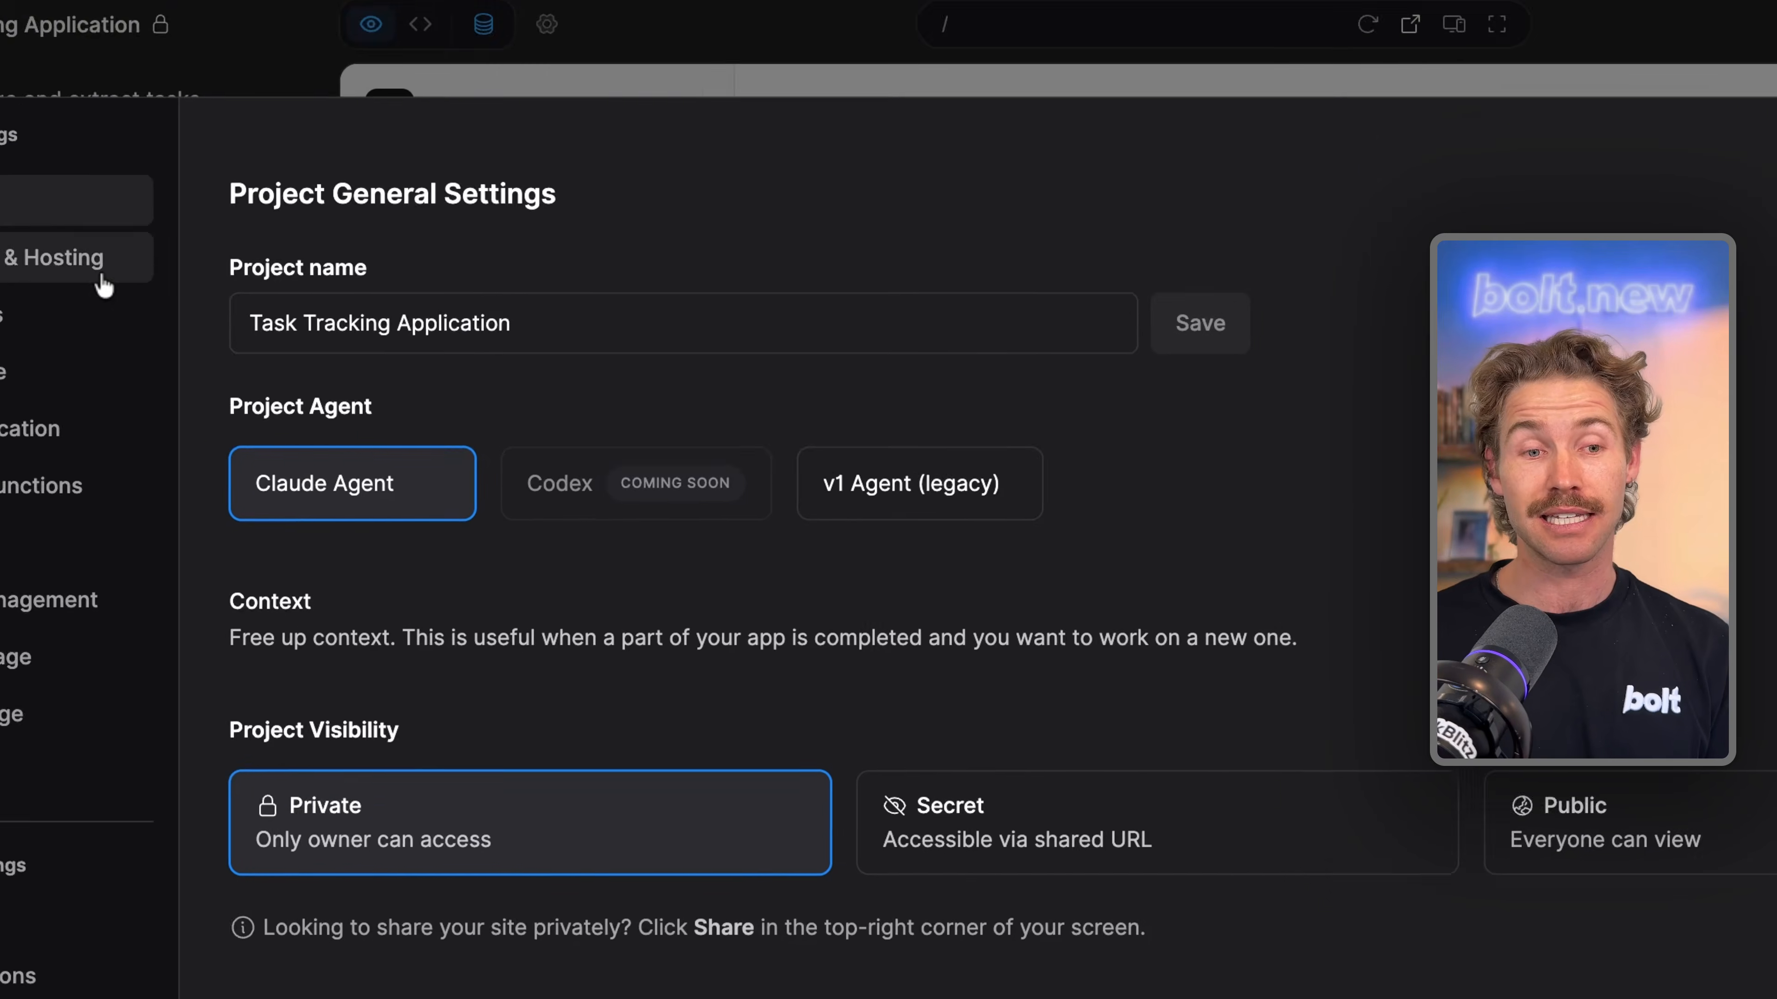